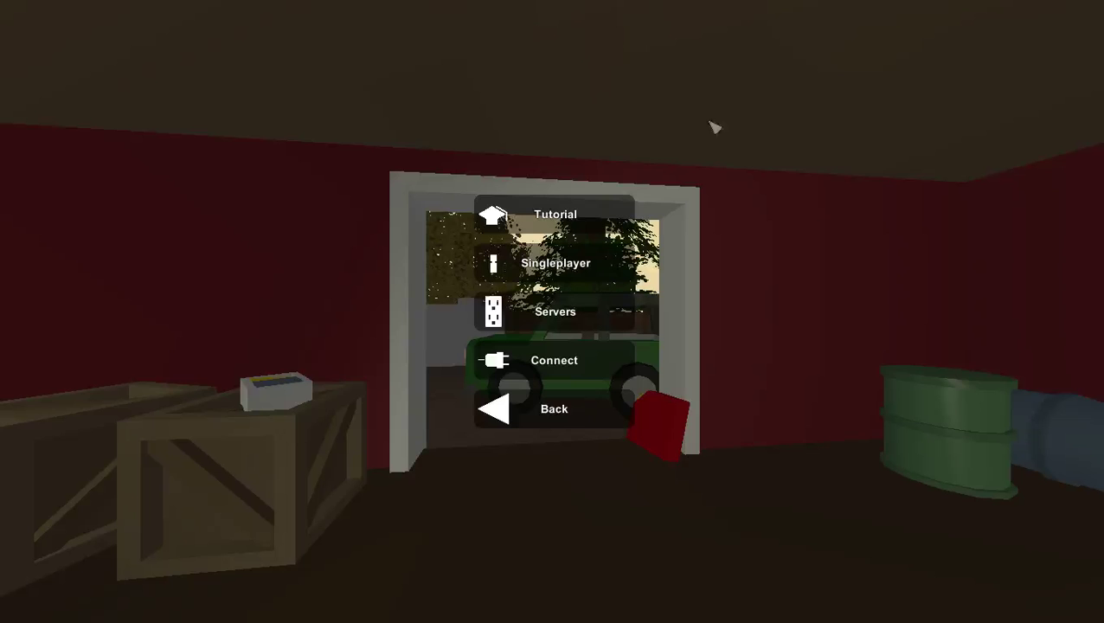
# - Choose Singleplayer and launch a game on the PEI map
pyautogui.click(601, 266)
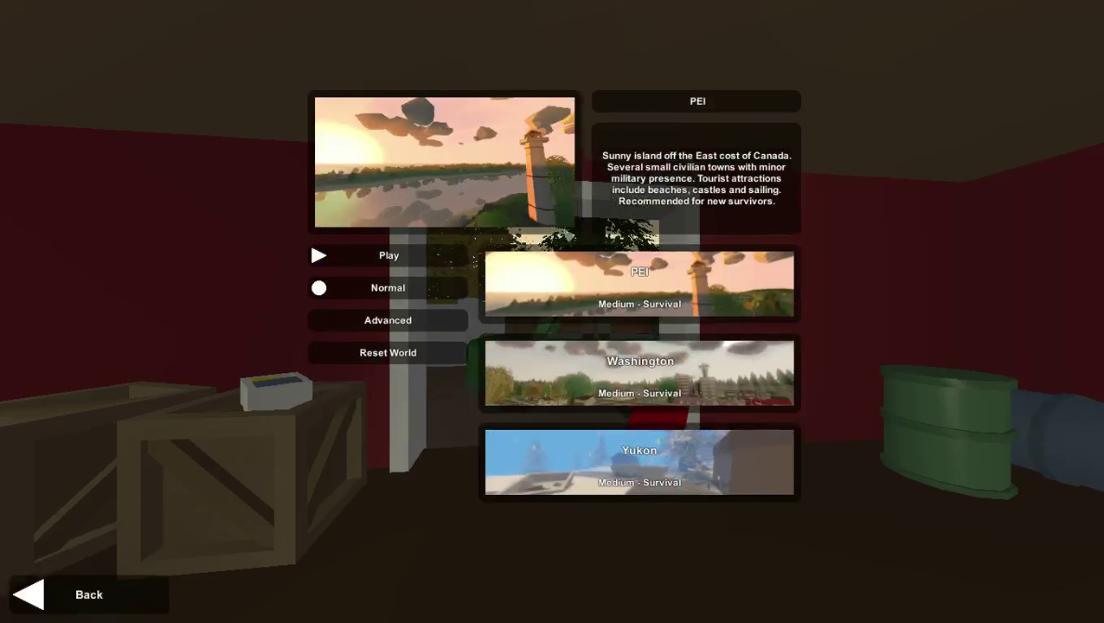
pyautogui.click(452, 260)
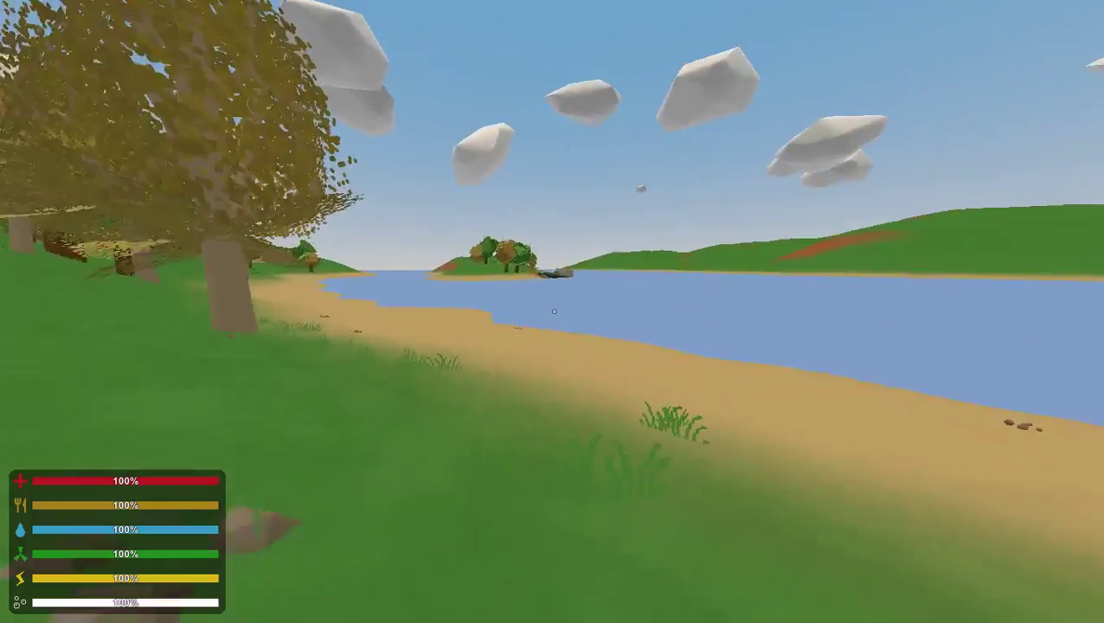
# - Sprint over the grassy hill and through the trees toward the road
pyautogui.hotkey('shift', 'w')
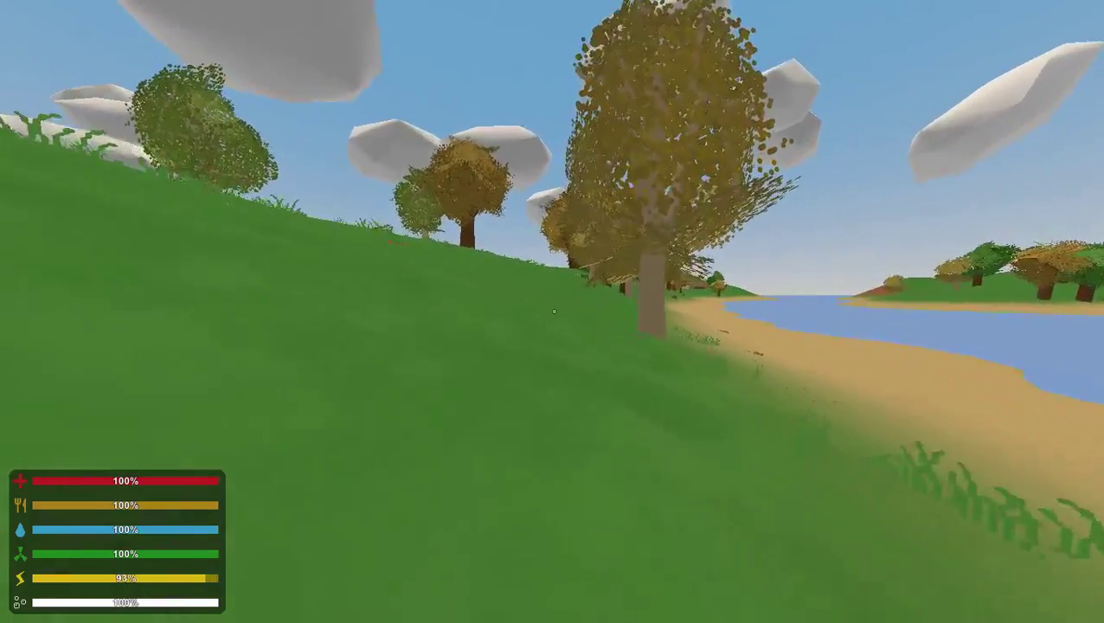
pyautogui.hotkey('shift', 'w')
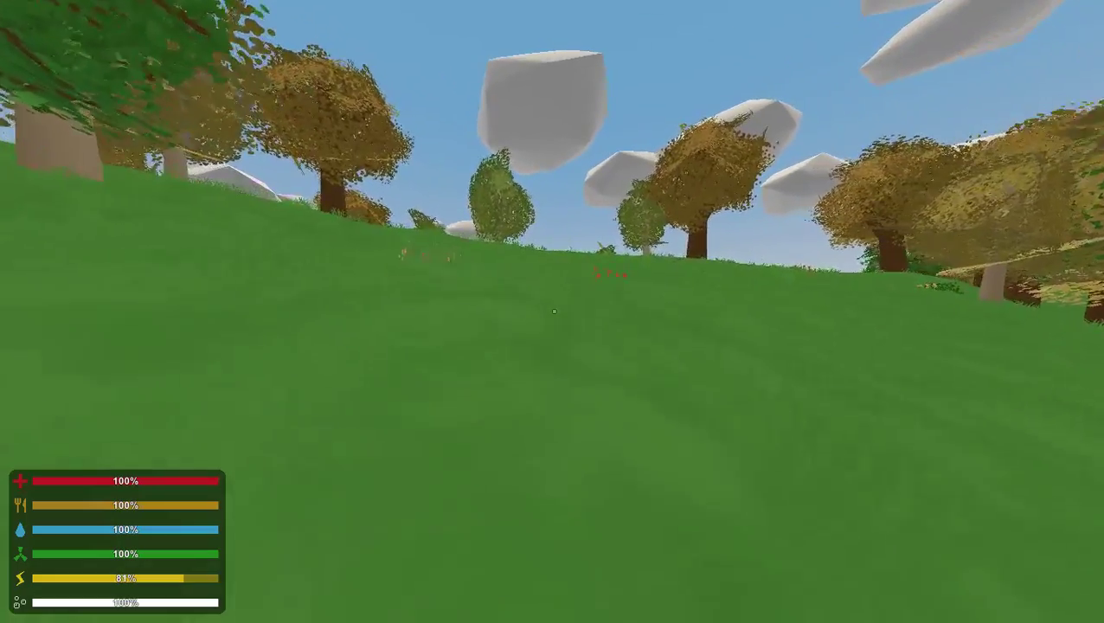
pyautogui.hotkey('shift', 'w')
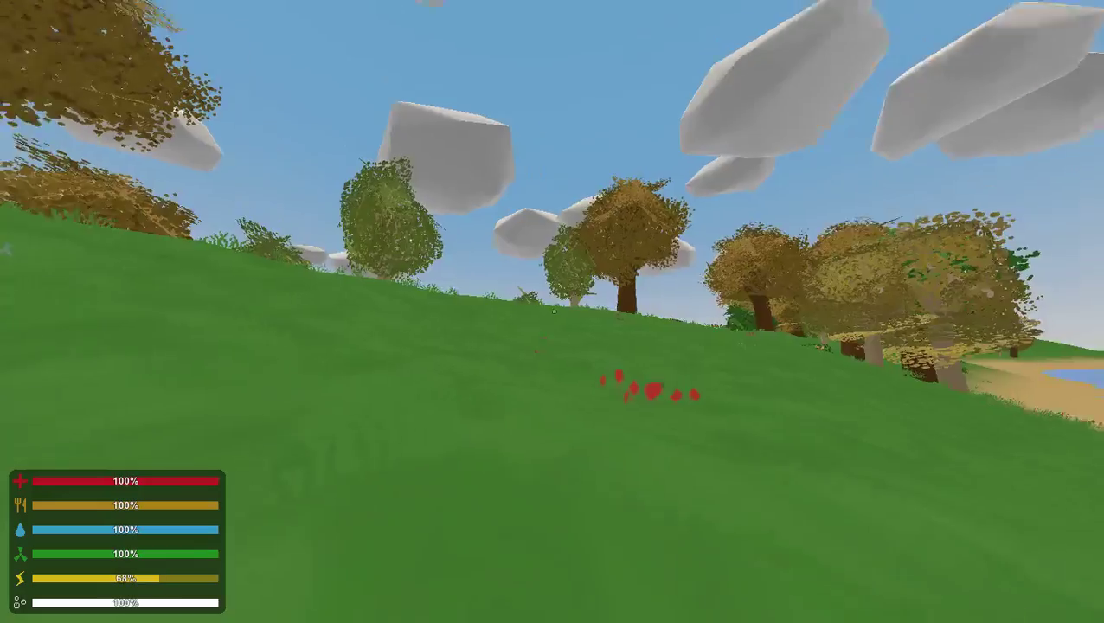
pyautogui.hotkey('shift', 'w')
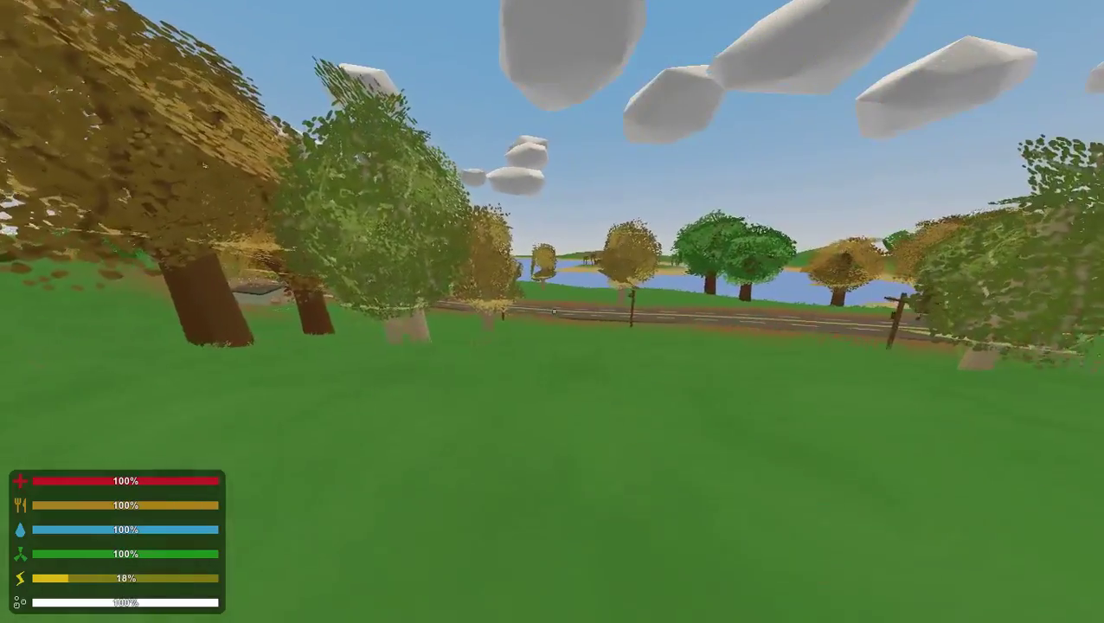
pyautogui.hotkey('shift', 'w')
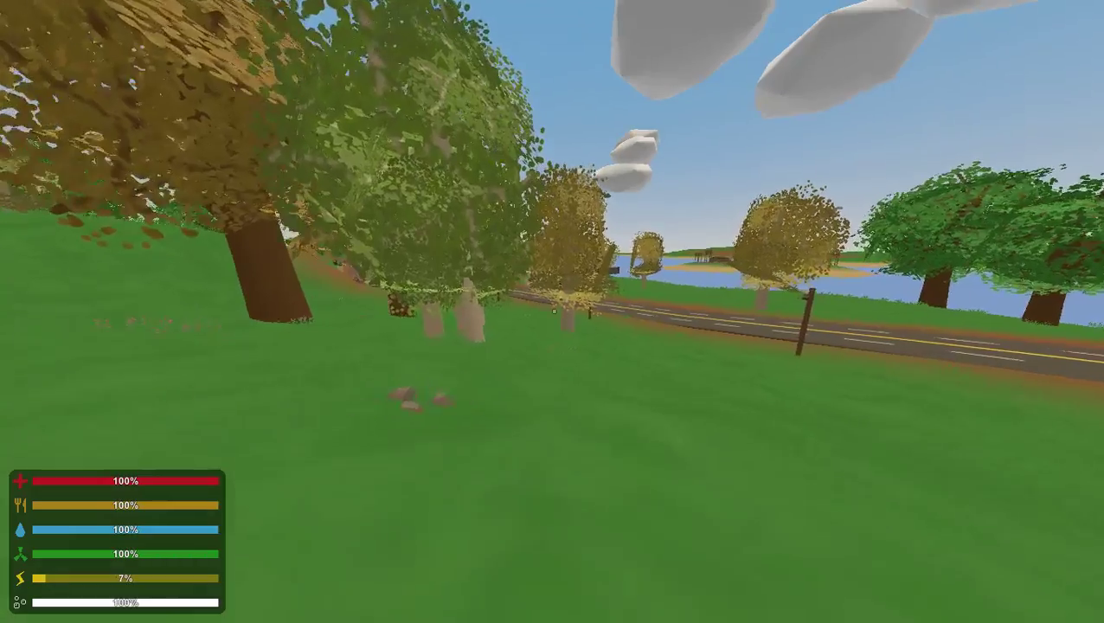
pyautogui.hotkey('shift', 'w')
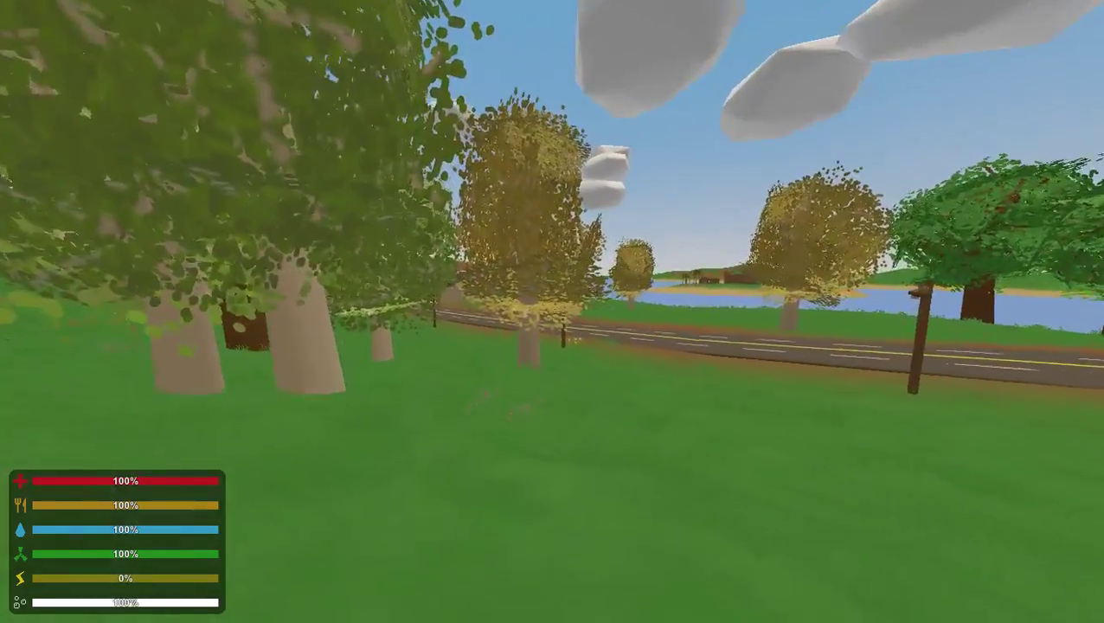
pyautogui.press('w')
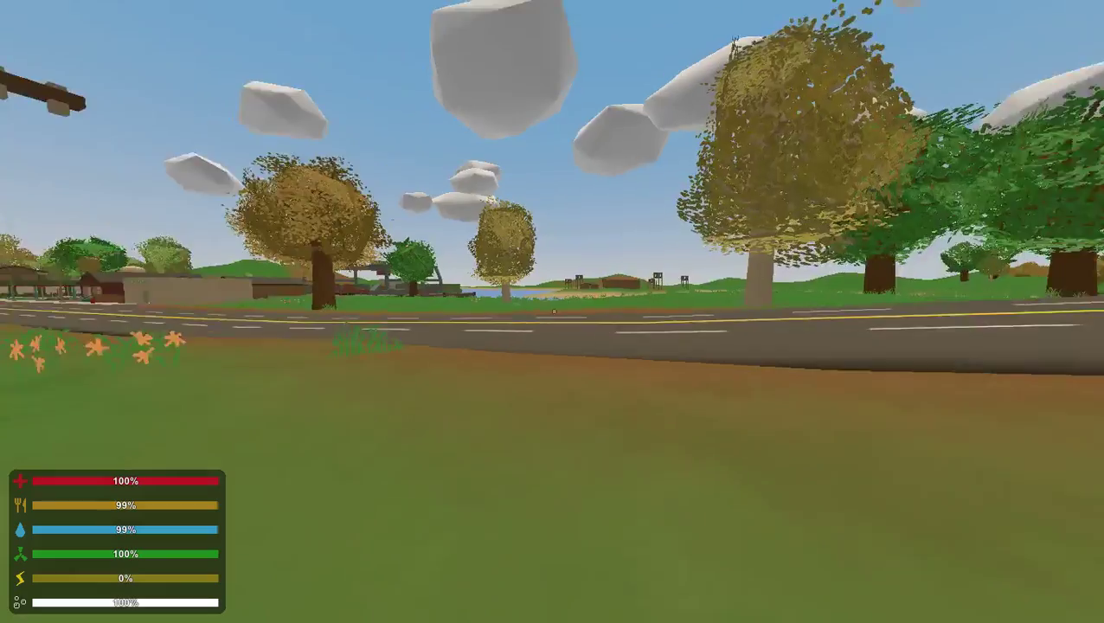
# - Follow the road past the big tree into town, up to the Laundromat doorway
pyautogui.press('w')
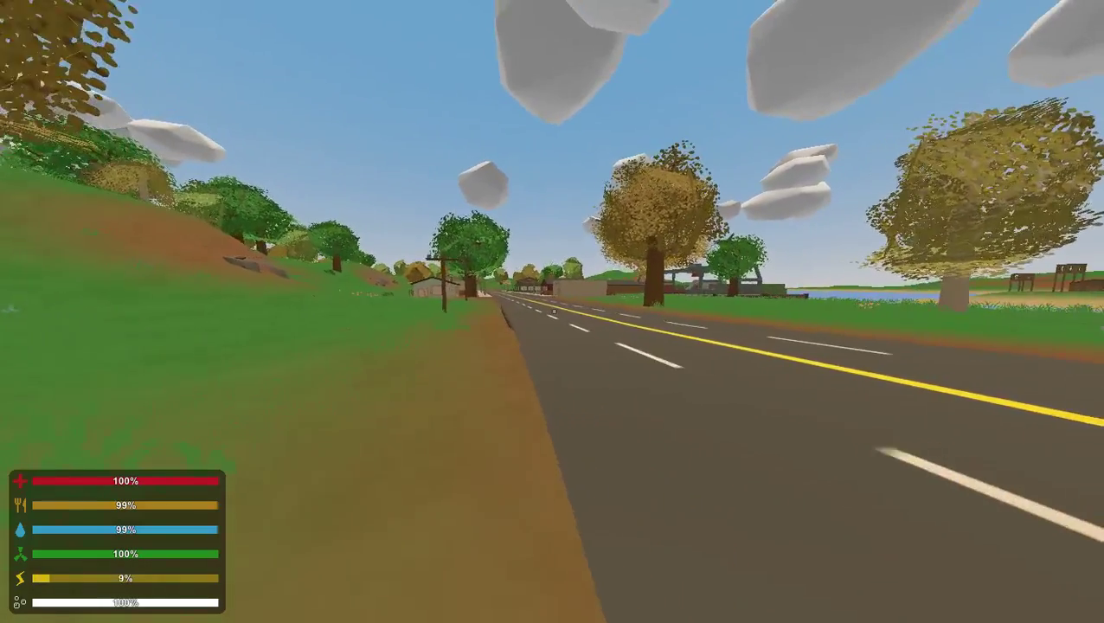
pyautogui.press('w')
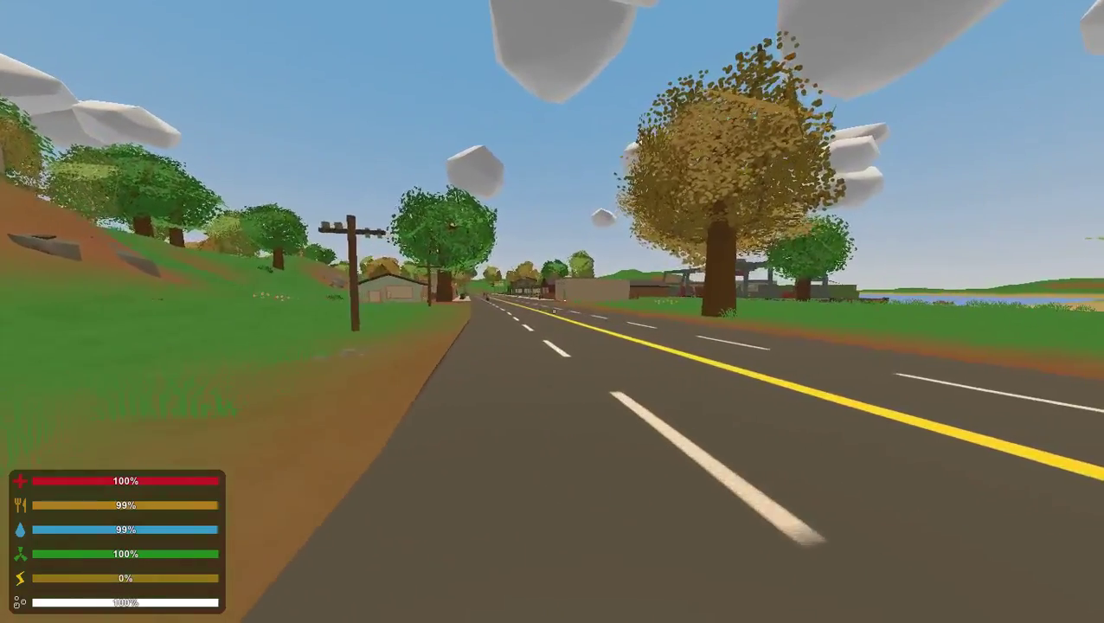
pyautogui.press('w')
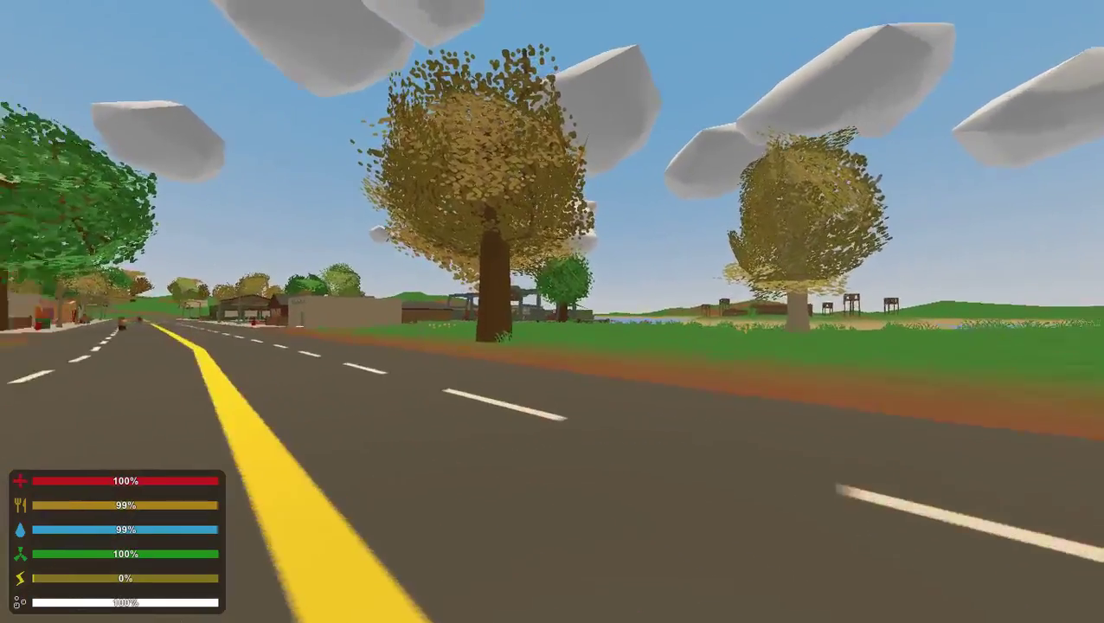
pyautogui.press('w')
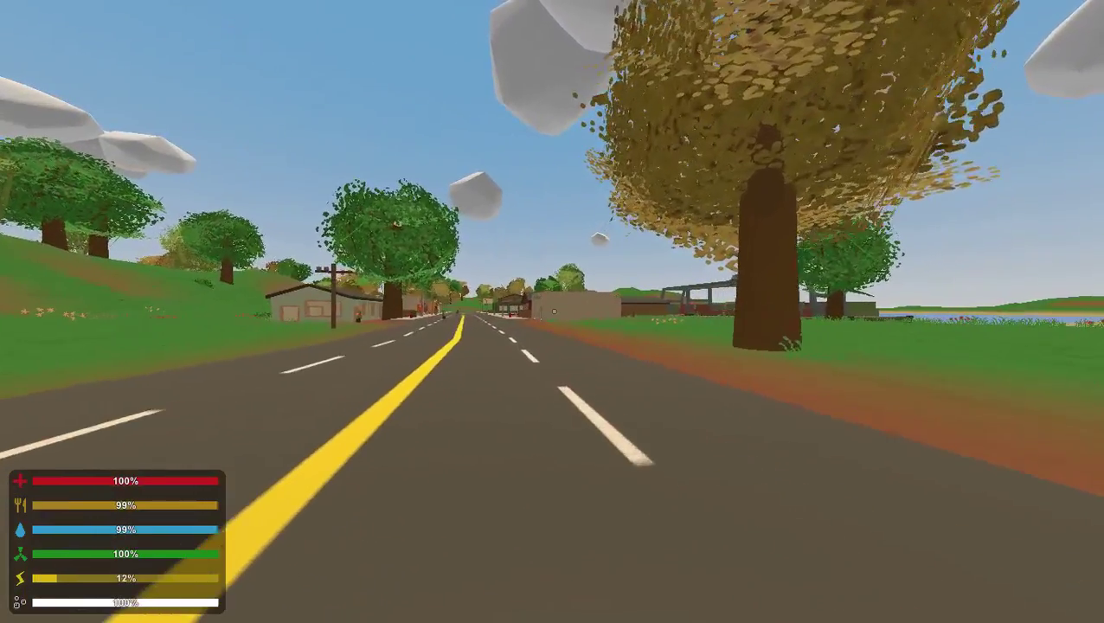
pyautogui.press('w')
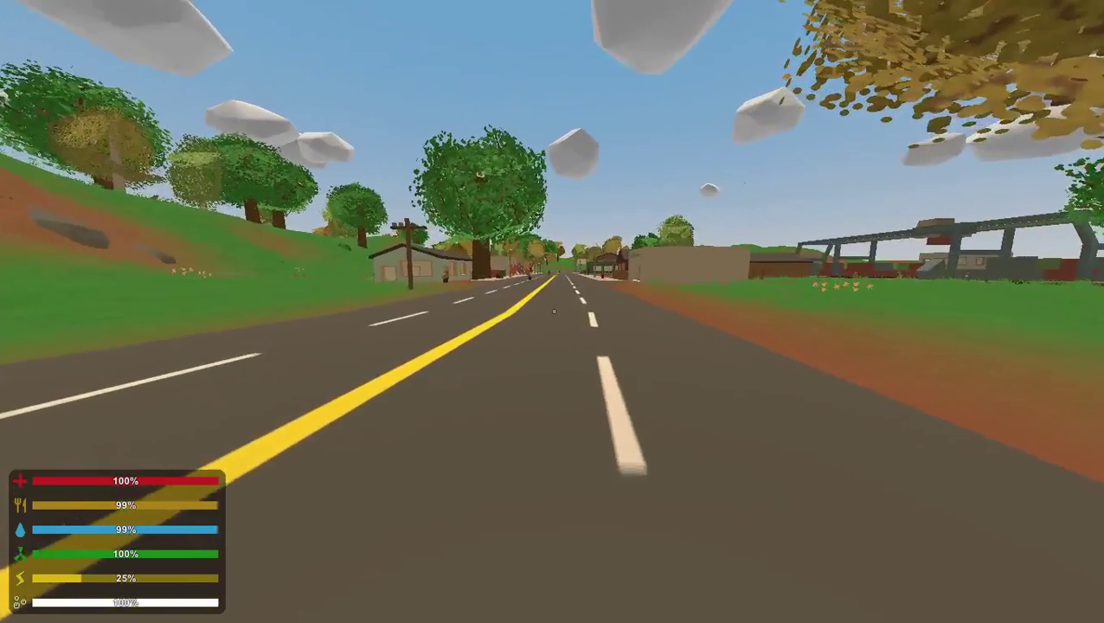
pyautogui.press('w')
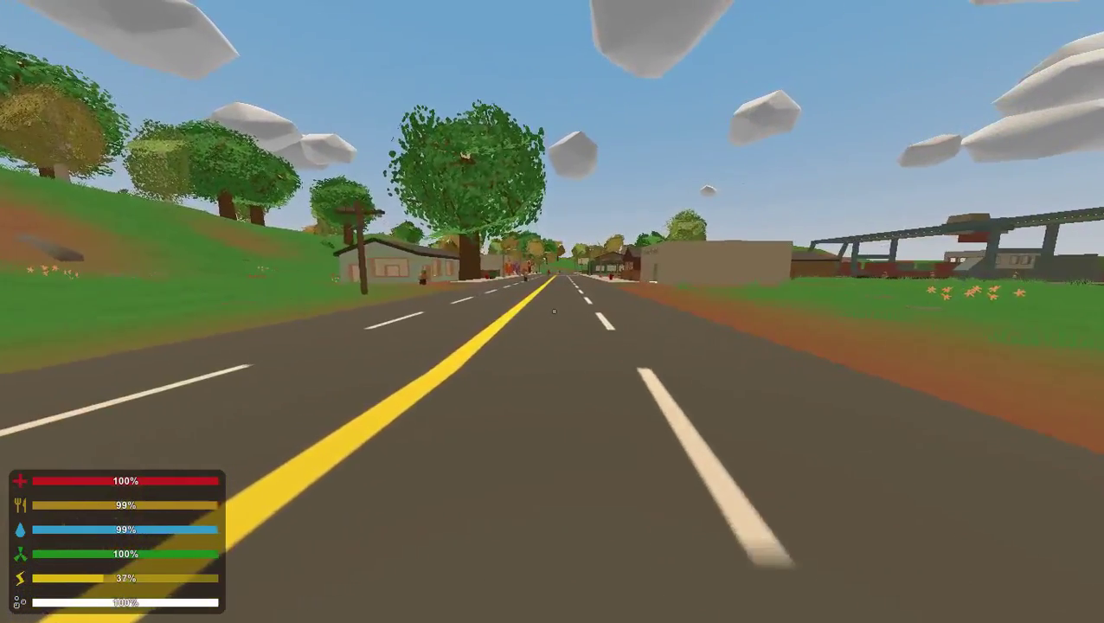
pyautogui.press('w')
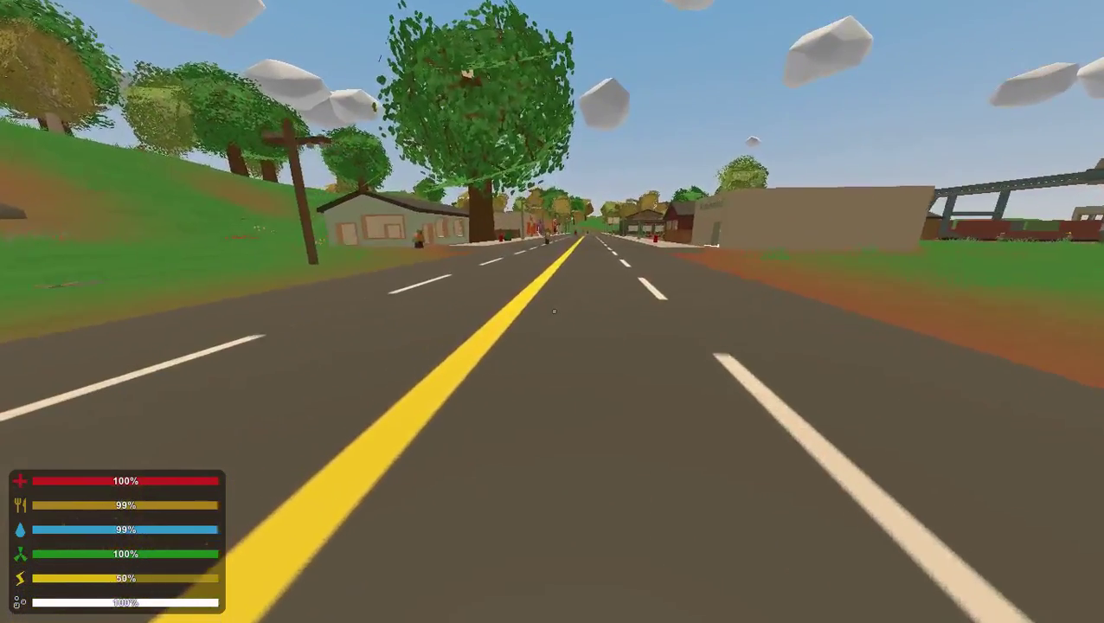
pyautogui.press('w')
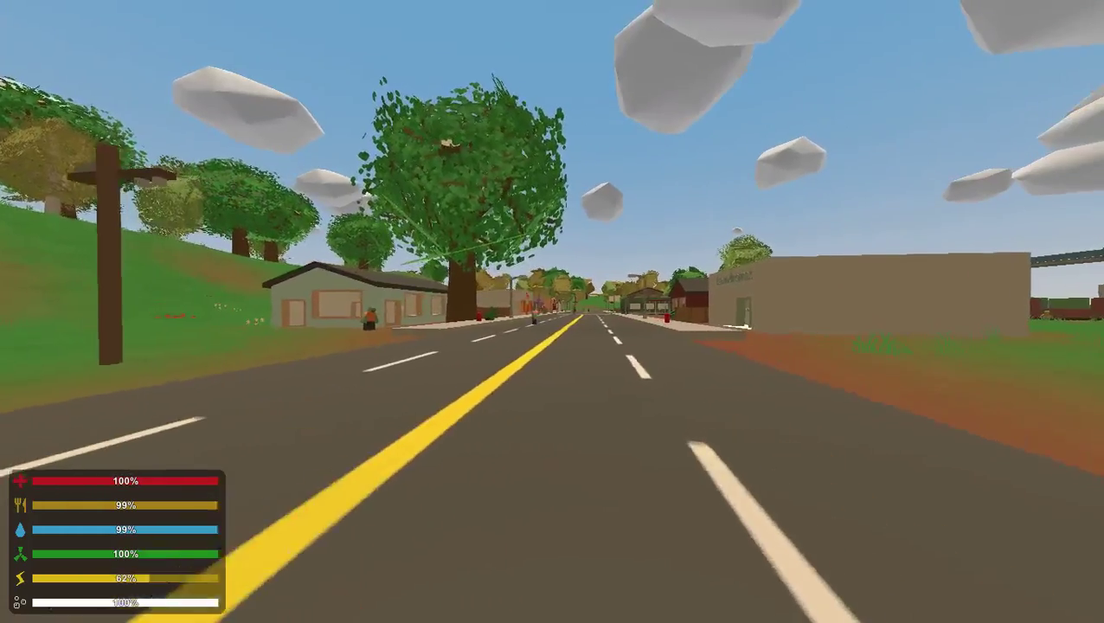
pyautogui.press('w')
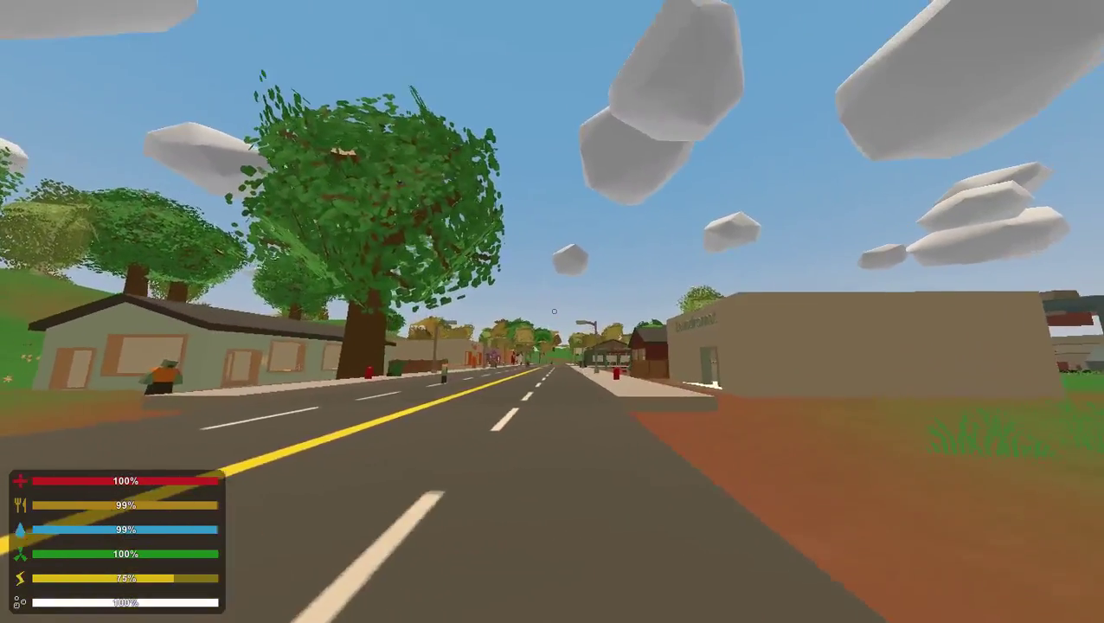
pyautogui.press('w')
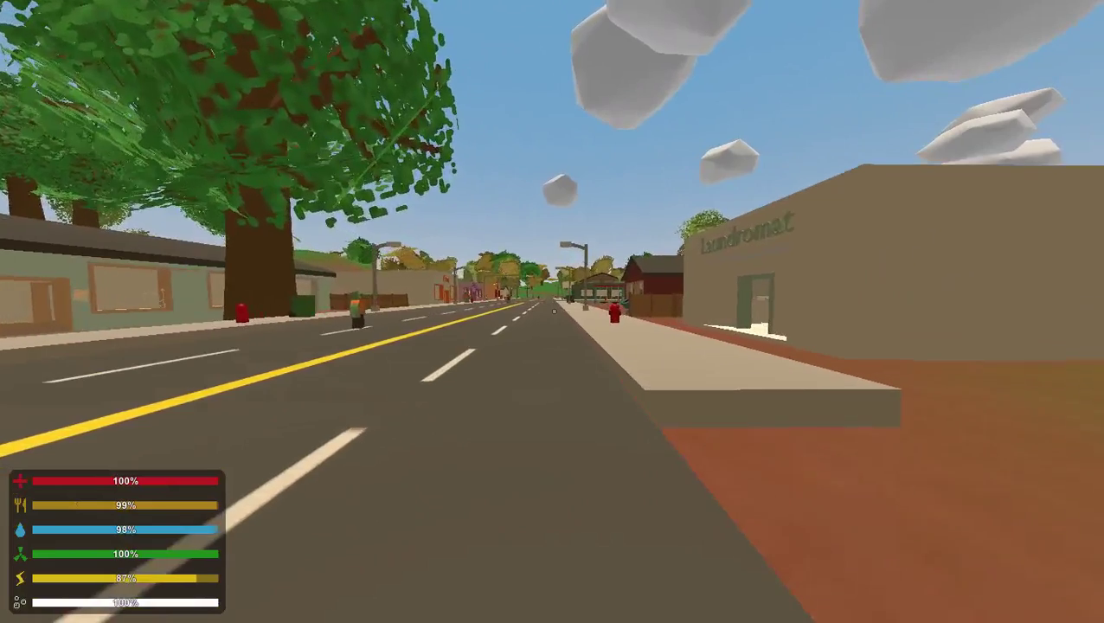
pyautogui.press('w')
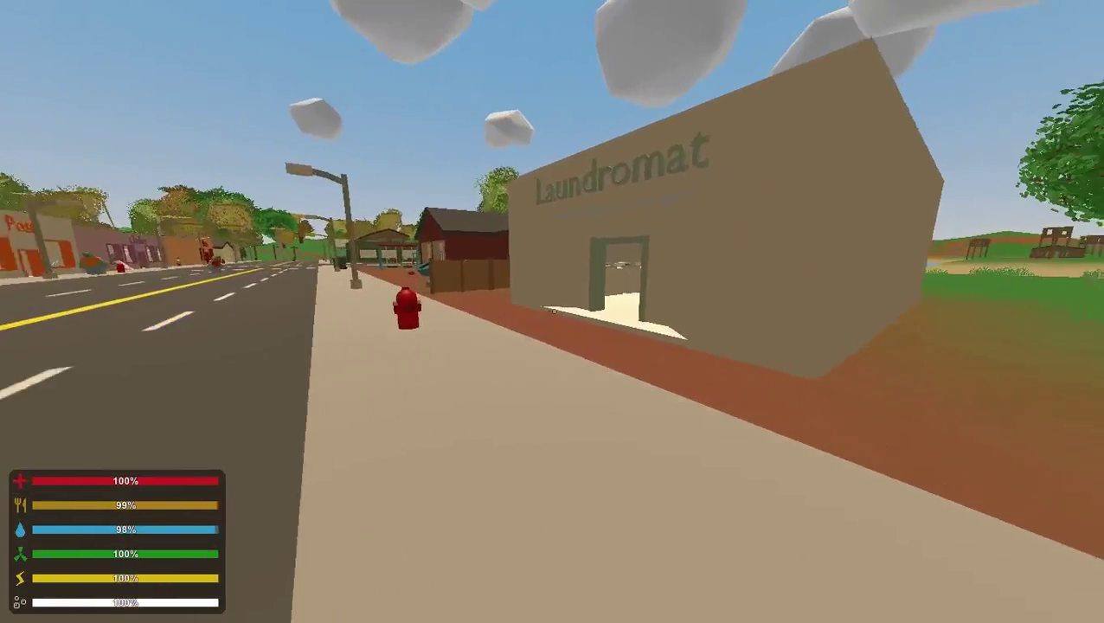
# - Walk into the Laundromat and open a washing machine, finding an orange shirt
pyautogui.press('w')
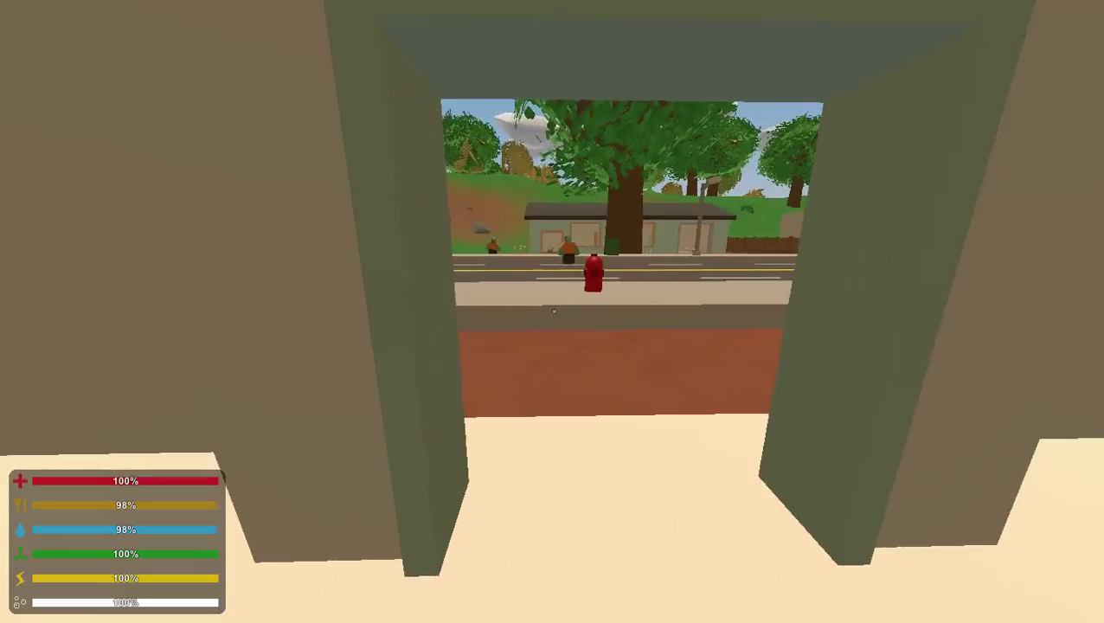
pyautogui.press('w')
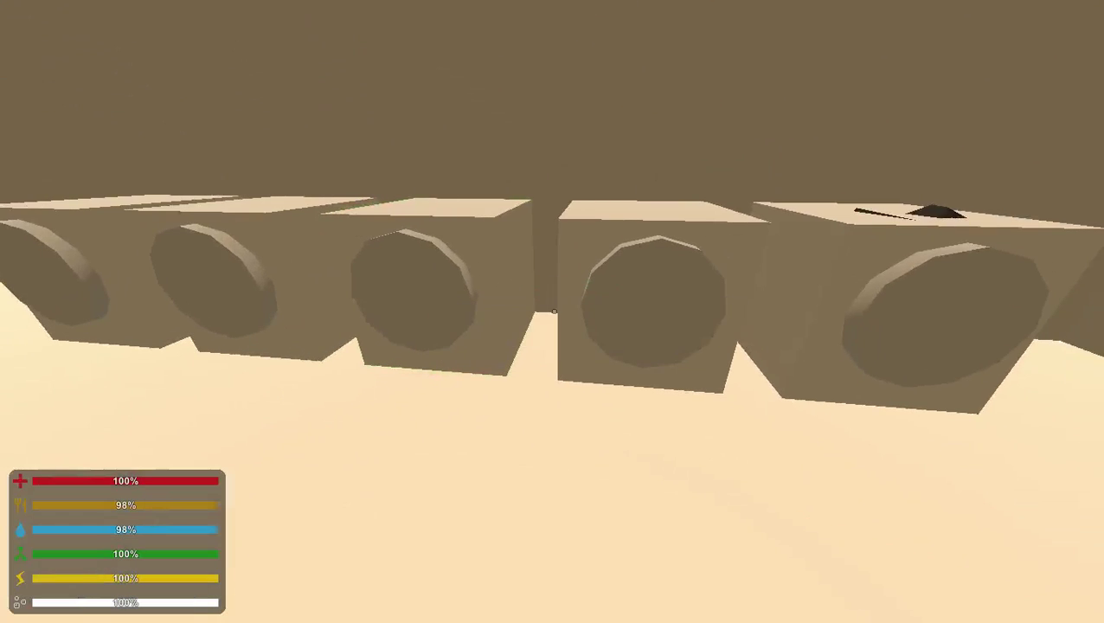
pyautogui.press('w')
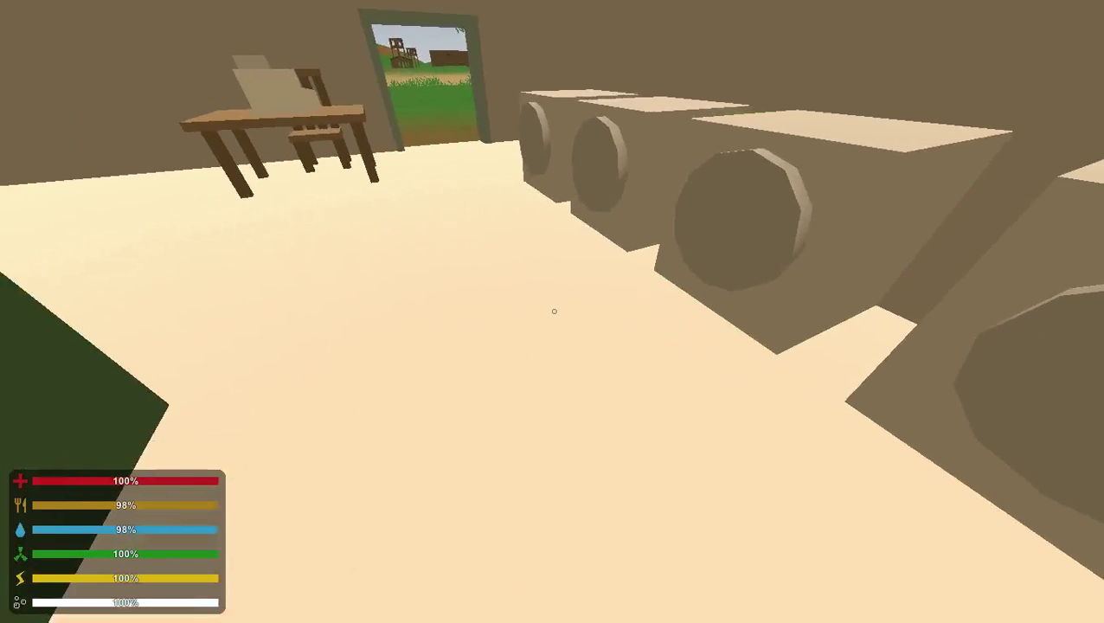
pyautogui.press('w')
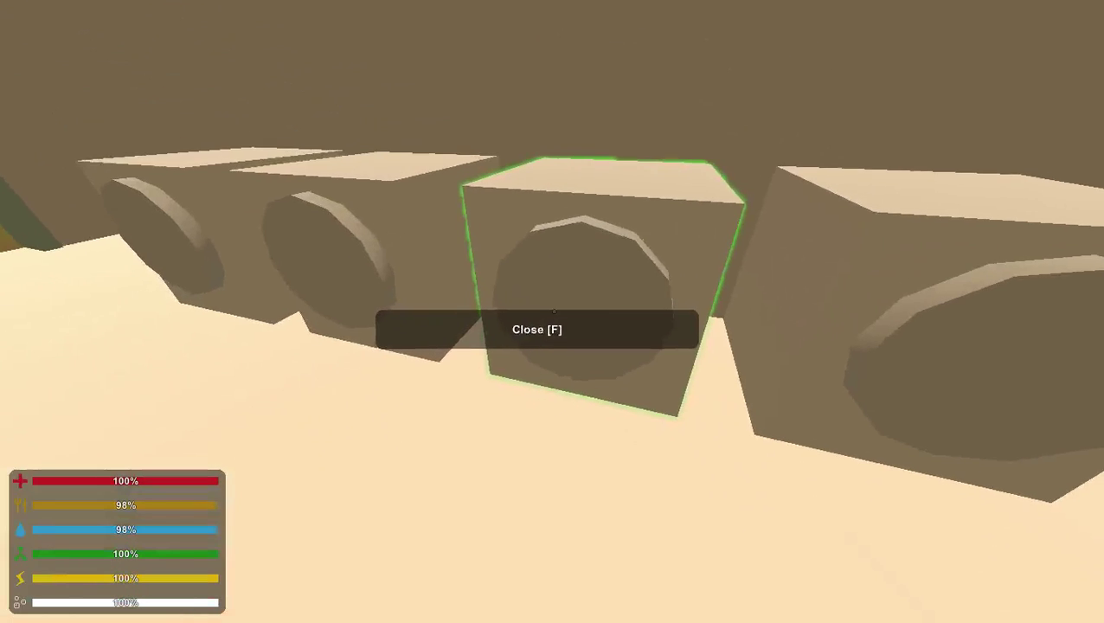
pyautogui.press('s')
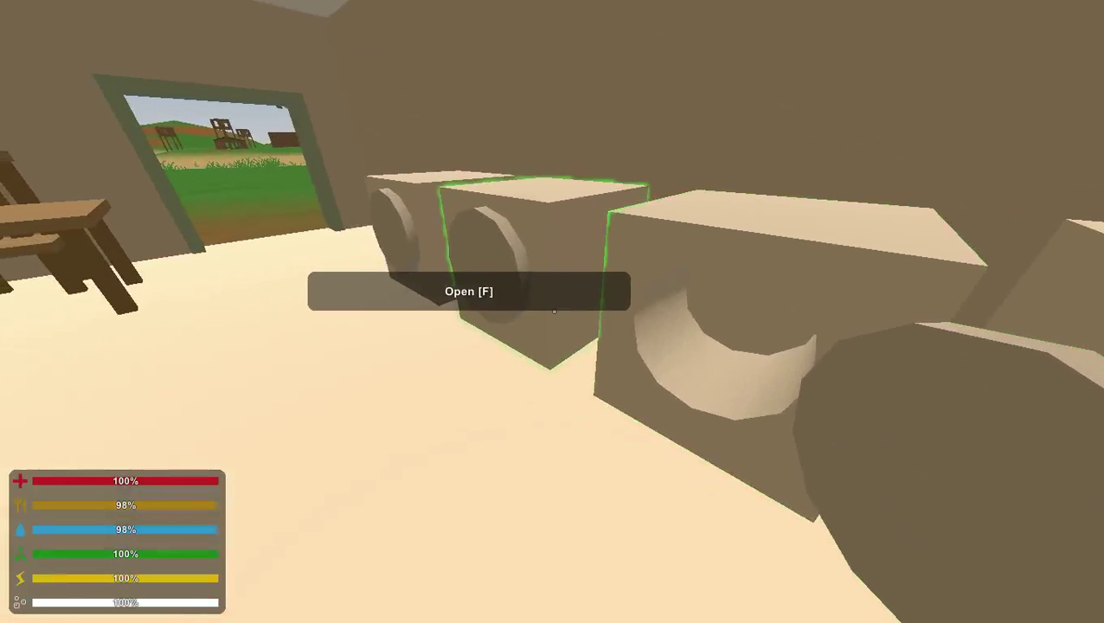
# - Check the Craft and Inventory screens, then open the neighbouring washing machine
pyautogui.press('y')
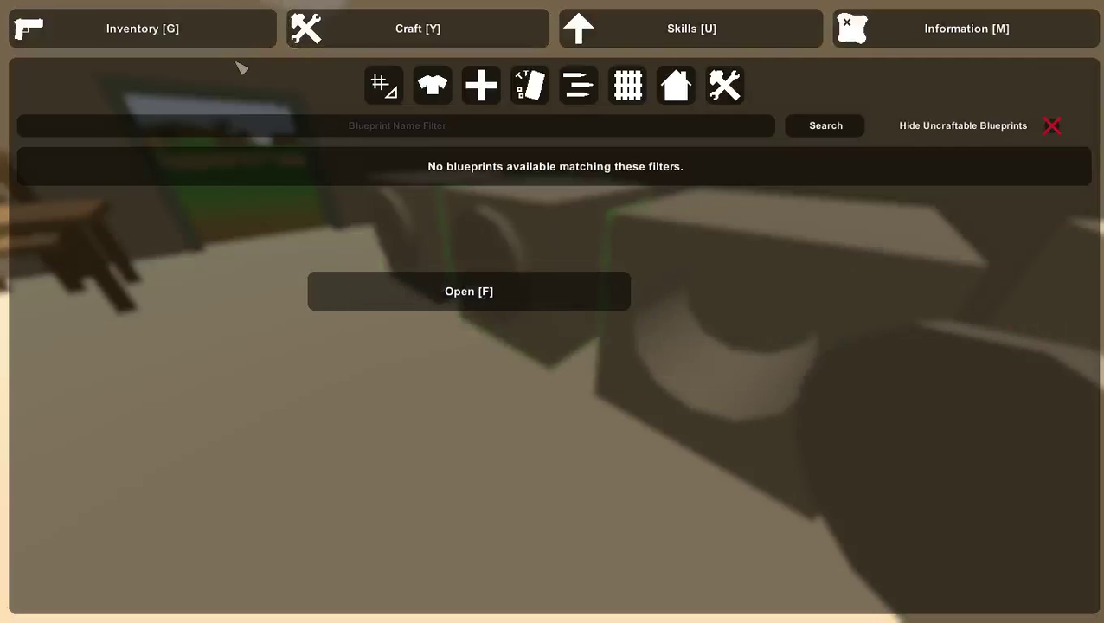
pyautogui.click(226, 36)
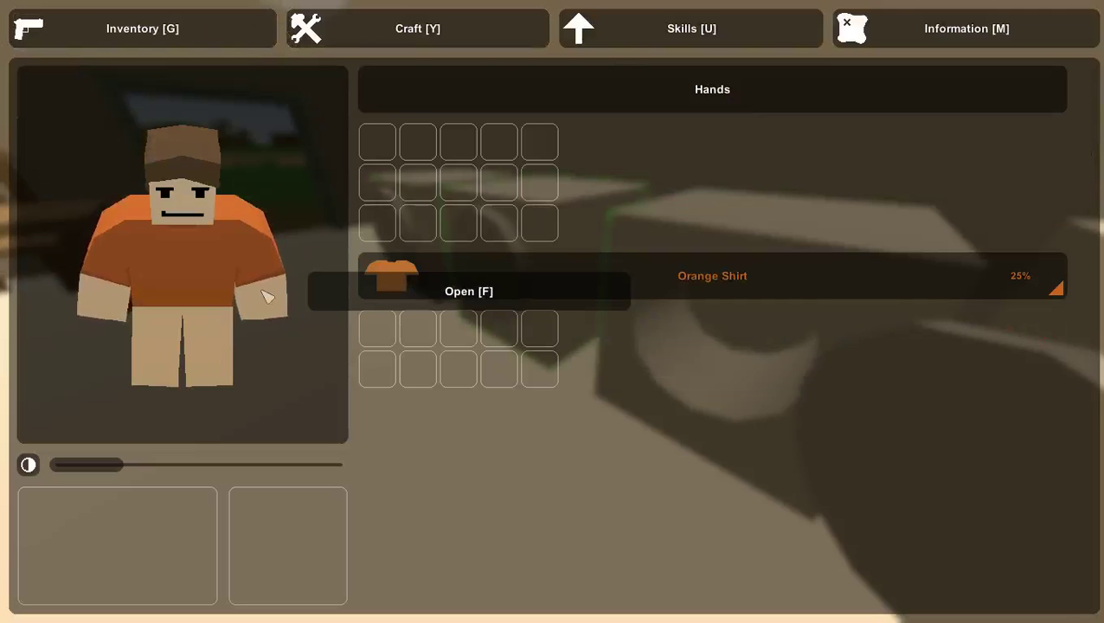
pyautogui.press('y')
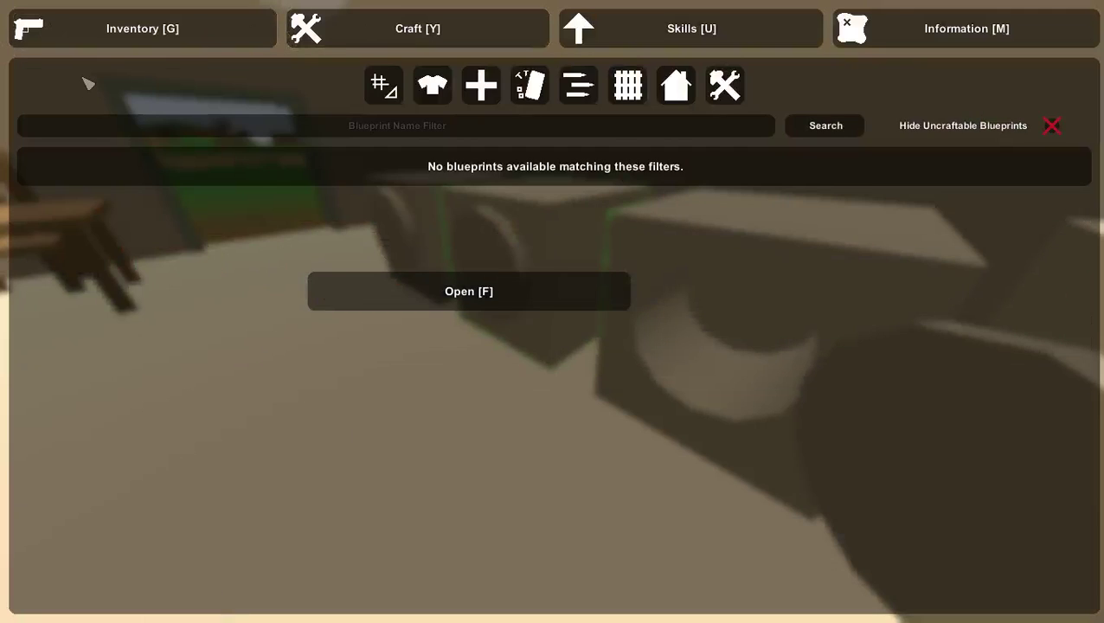
pyautogui.press('Escape')
pyautogui.press('f')
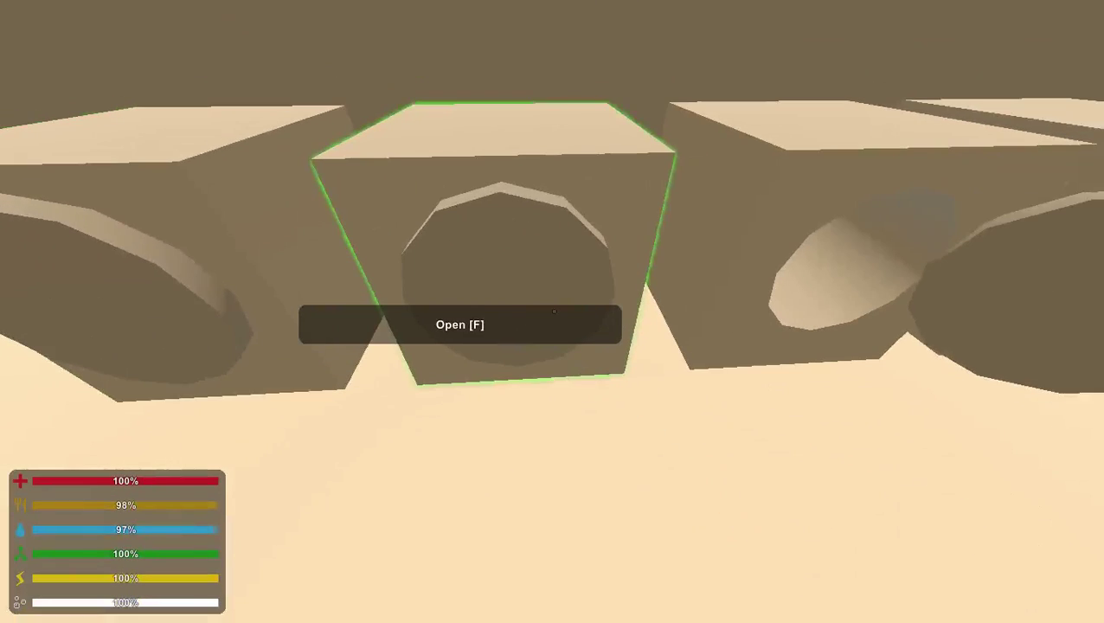
# - Open the laundromat crates, climbing onto them and back down
pyautogui.press('f')
pyautogui.press('f')
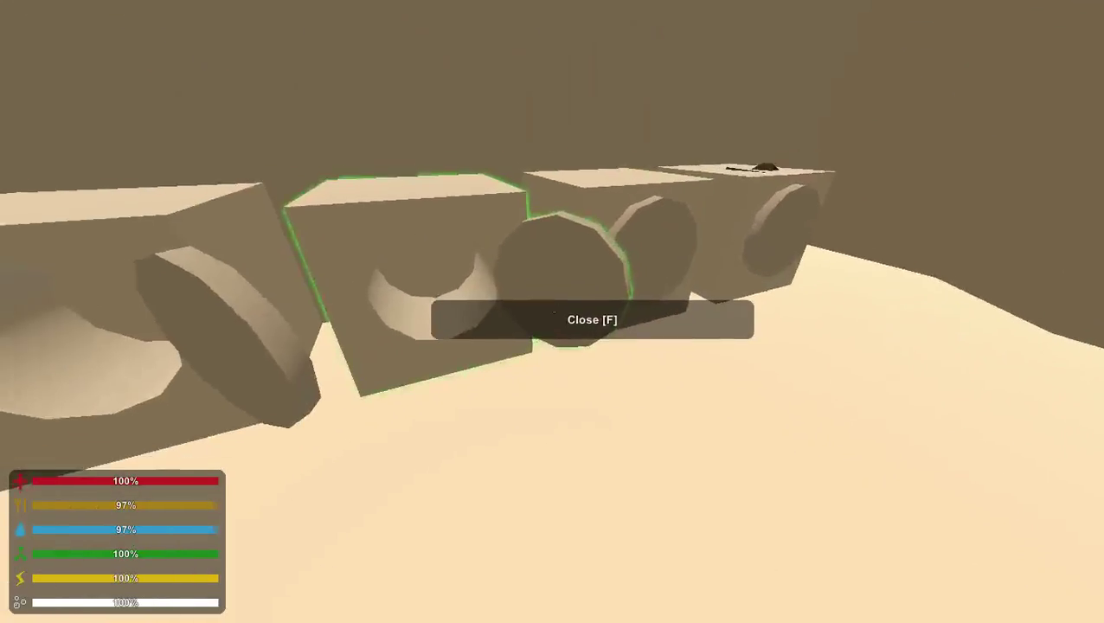
pyautogui.press('f')
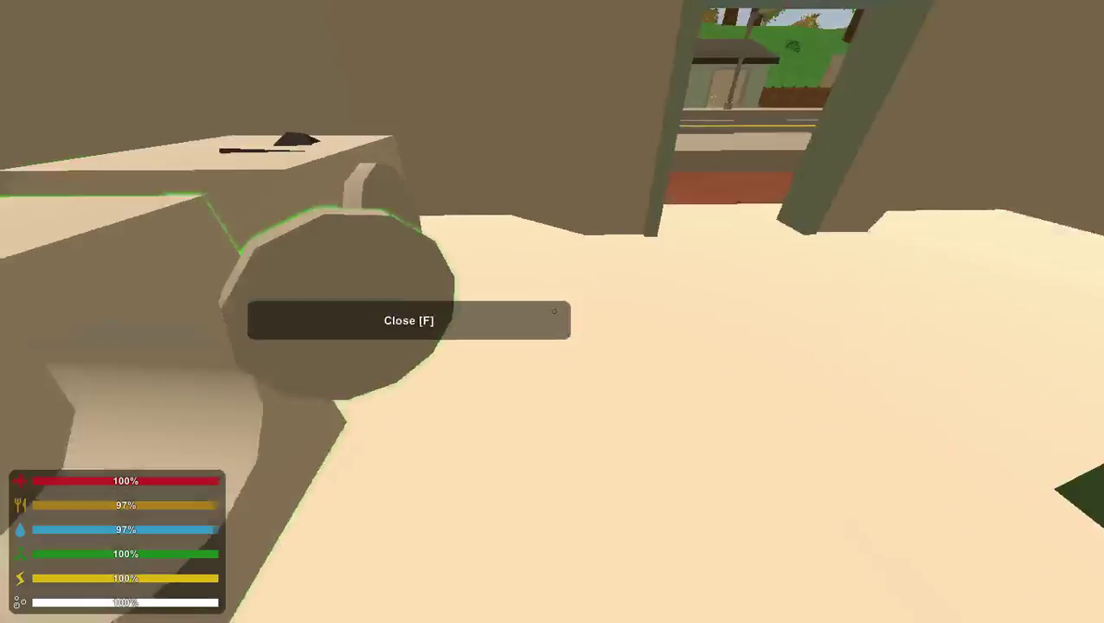
pyautogui.press('f')
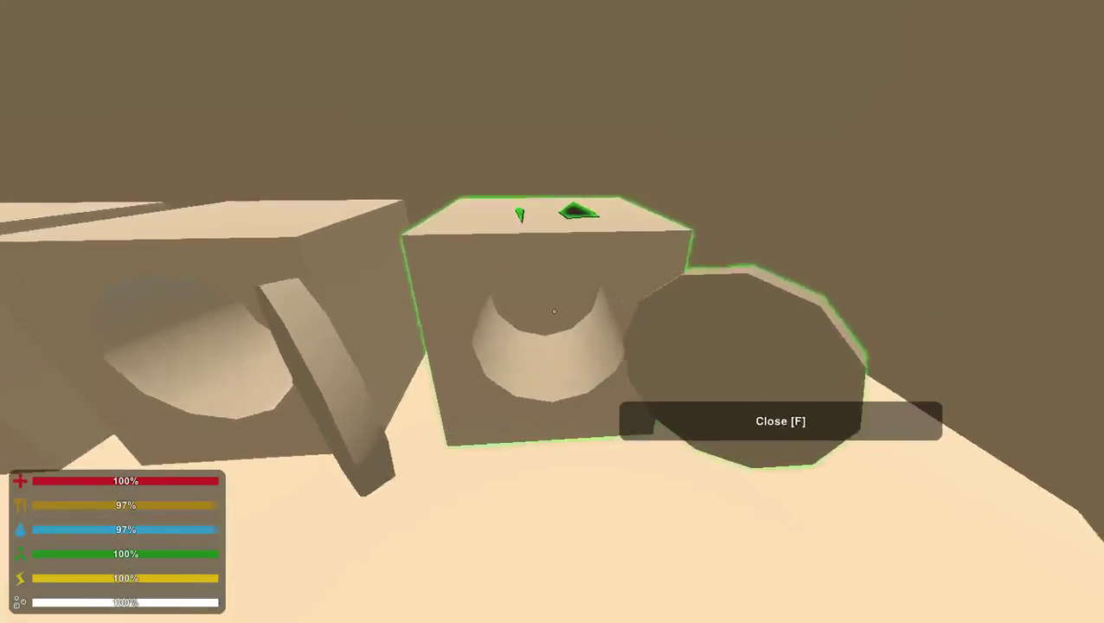
pyautogui.press('space')
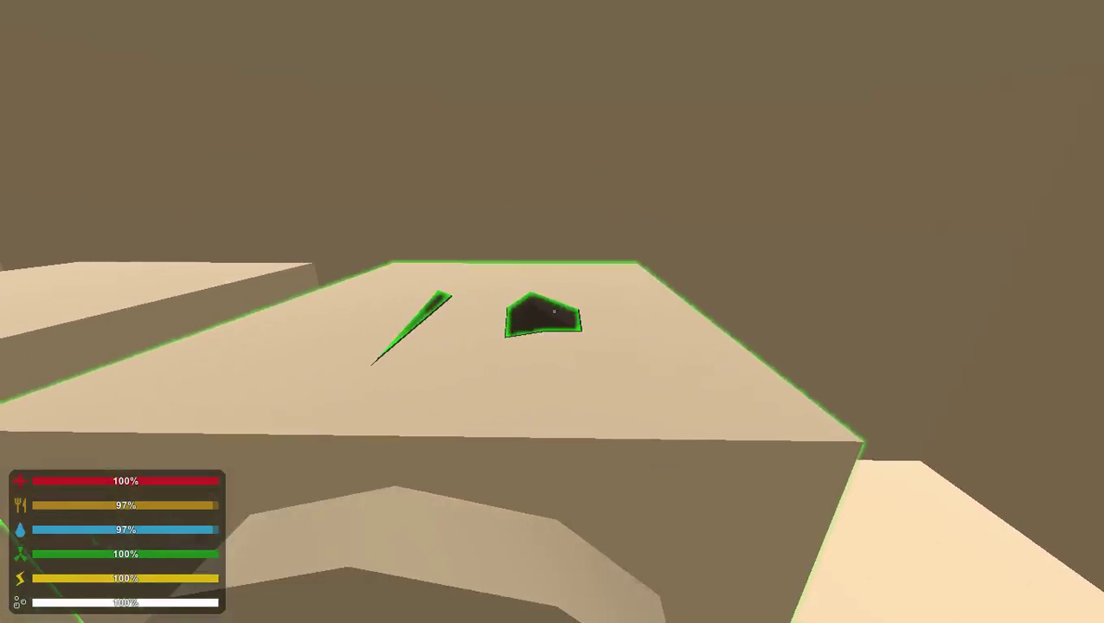
pyautogui.press('space')
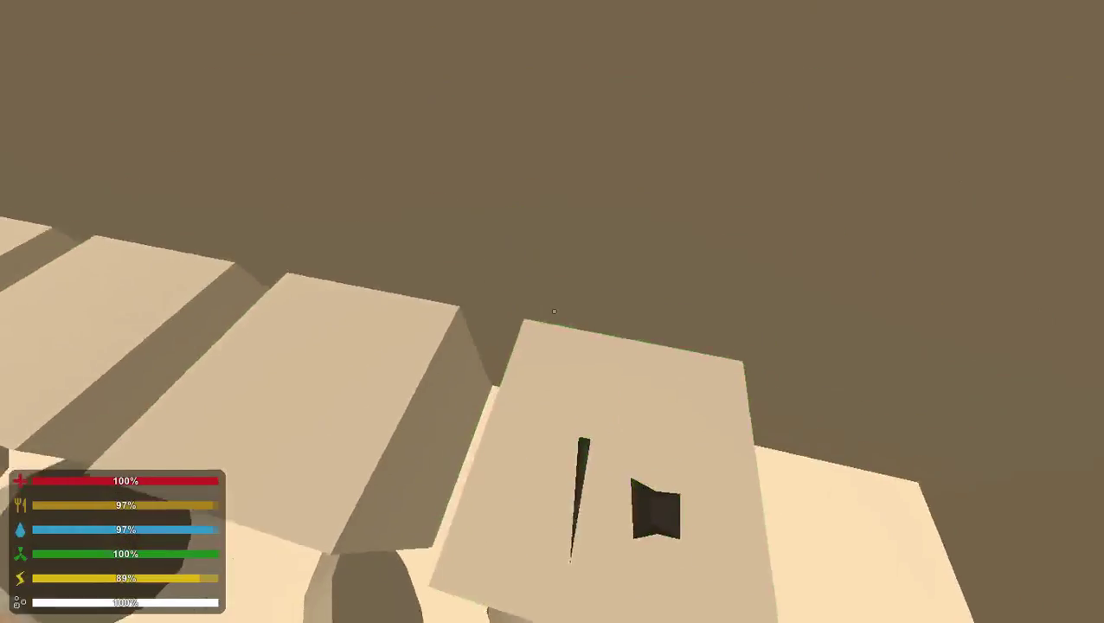
pyautogui.press('f')
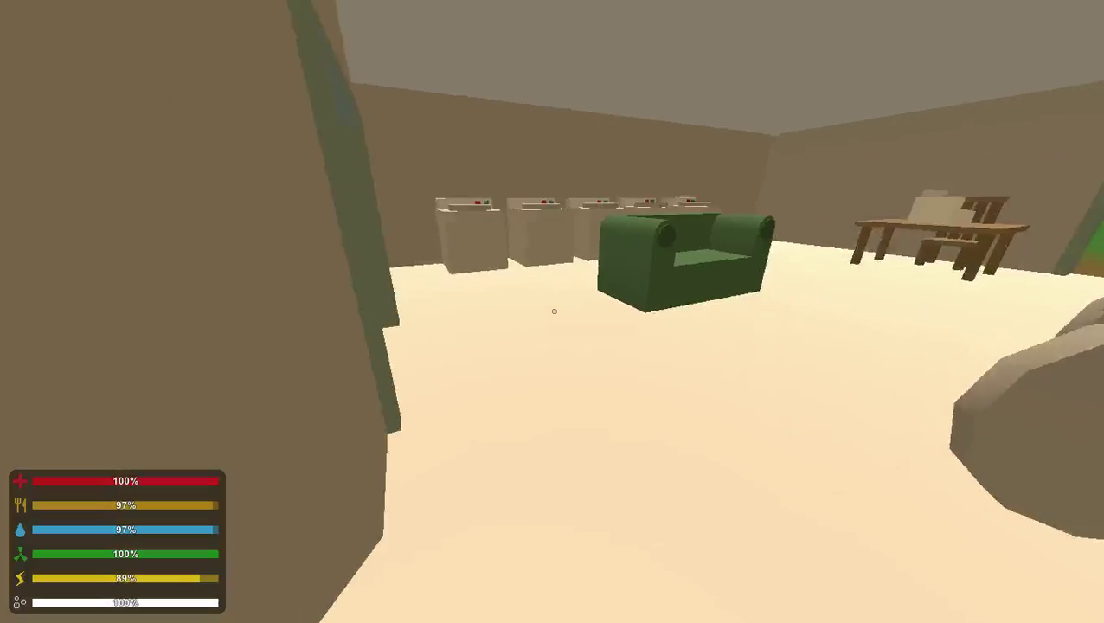
# - Open each washing machine lid along the row until one shows an item
pyautogui.press('w')
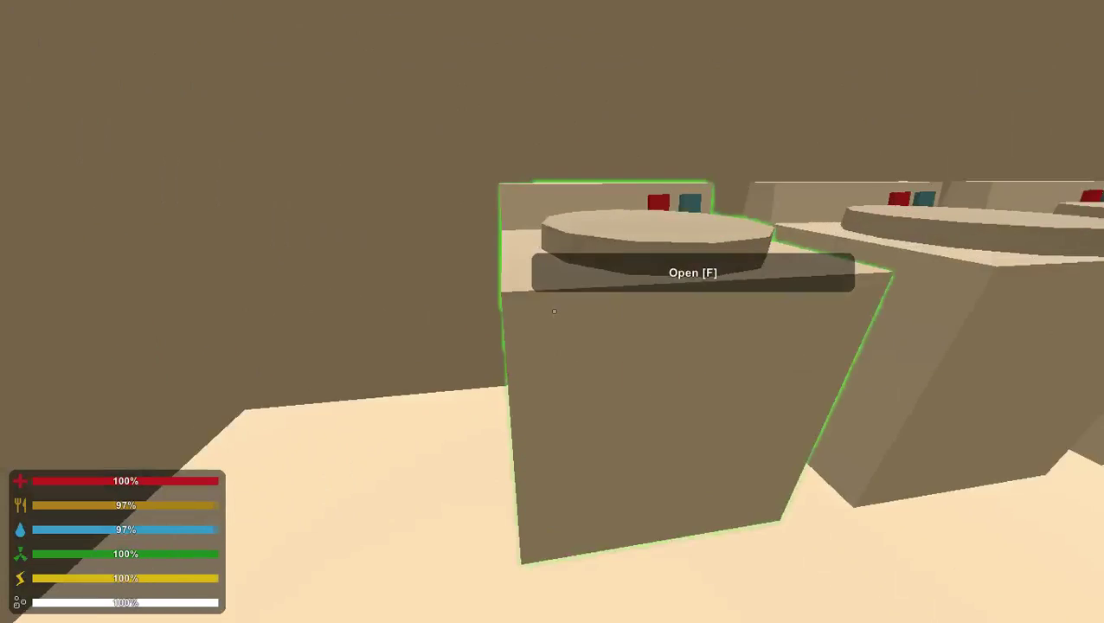
pyautogui.press('w')
pyautogui.press('f')
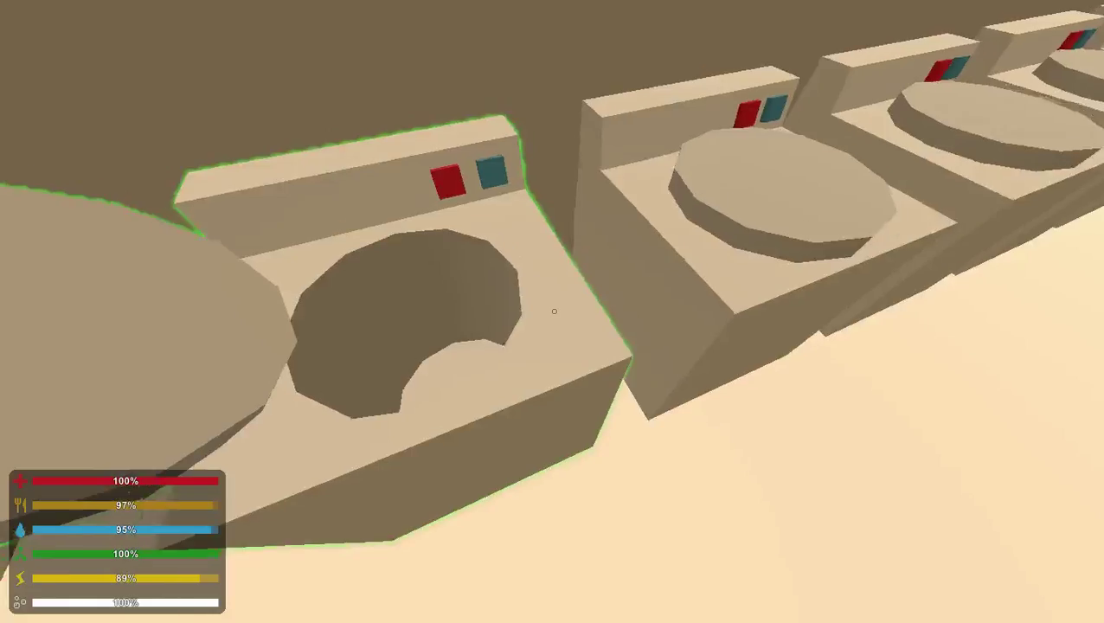
pyautogui.press('f')
pyautogui.press('w')
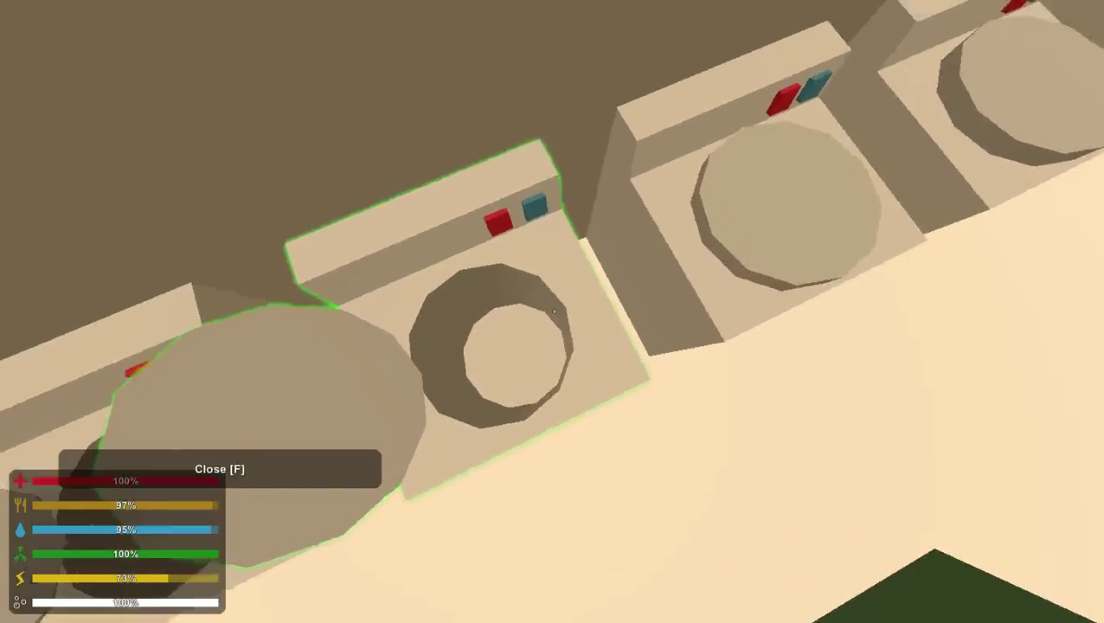
pyautogui.press('f')
pyautogui.press('f')
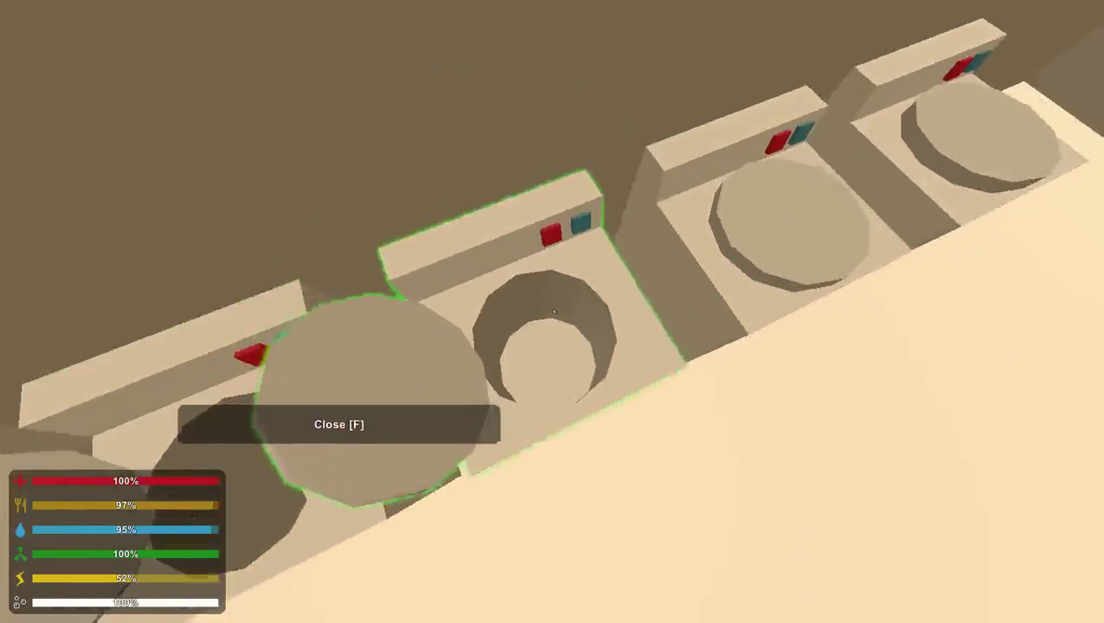
pyautogui.press('w')
pyautogui.press('w')
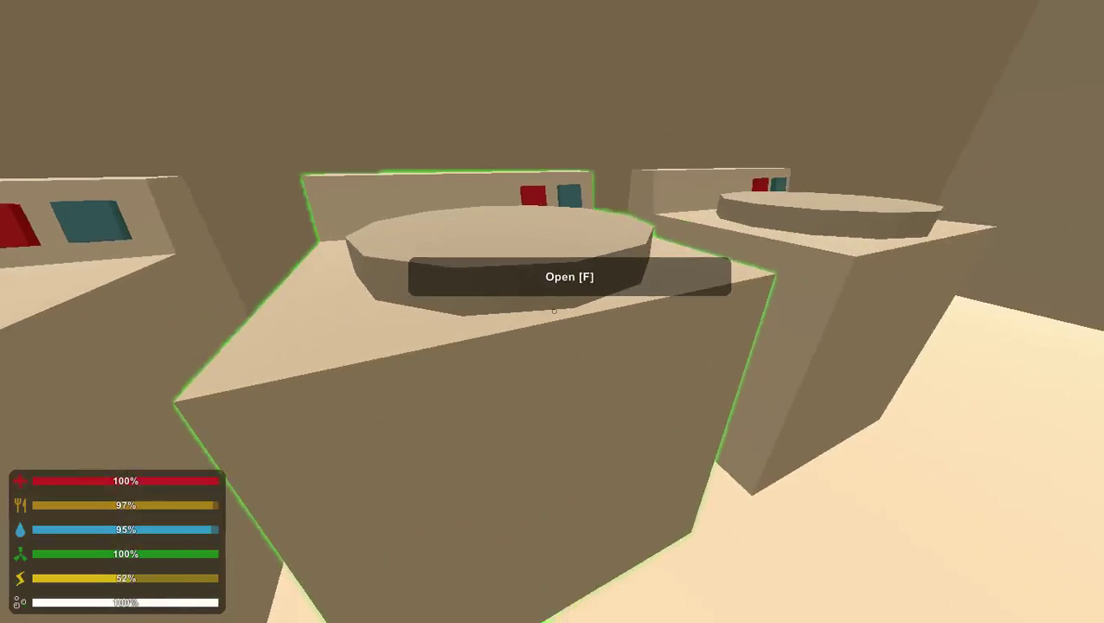
pyautogui.press('f')
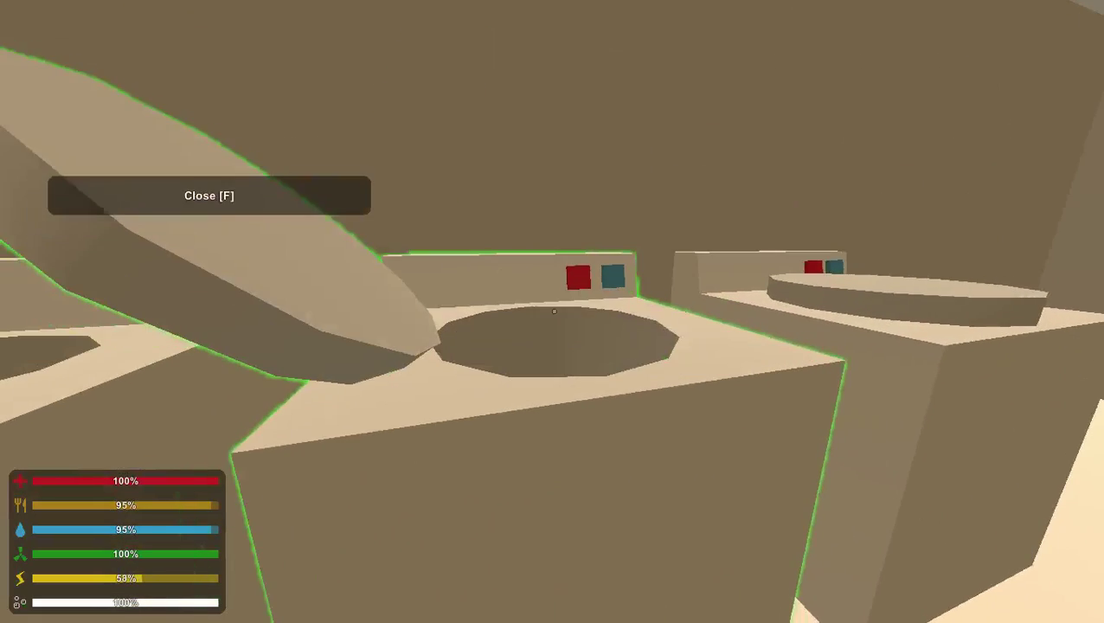
pyautogui.press('w')
pyautogui.press('w')
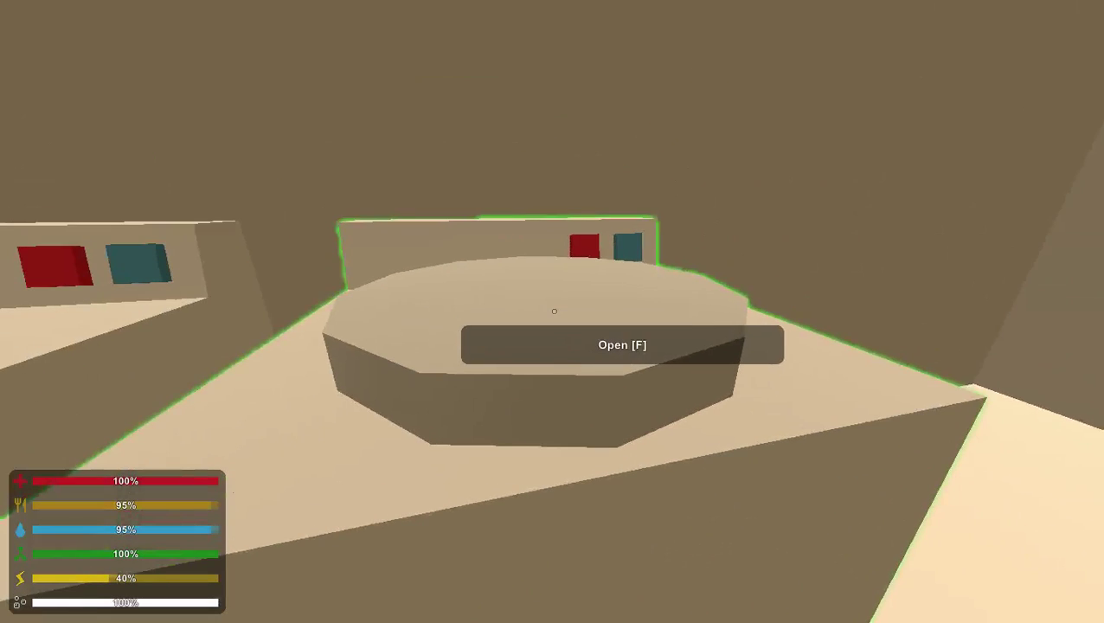
pyautogui.press('f')
pyautogui.press('w')
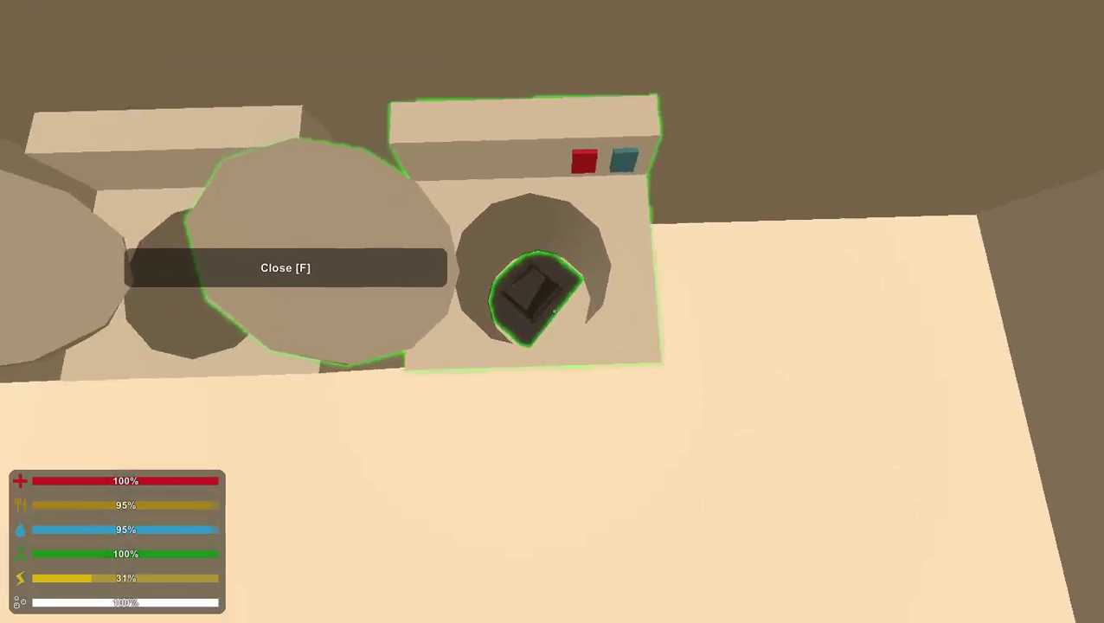
# - Pick up the Fedora, then remove and re-equip the Orange Shirt in the inventory
pyautogui.press('f')
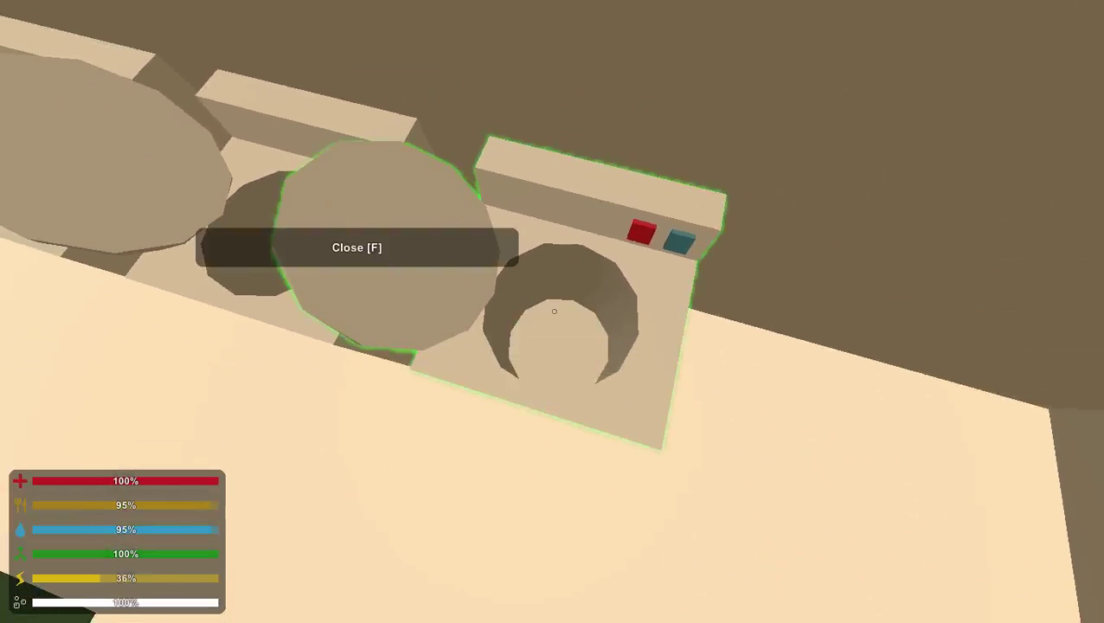
pyautogui.press('y')
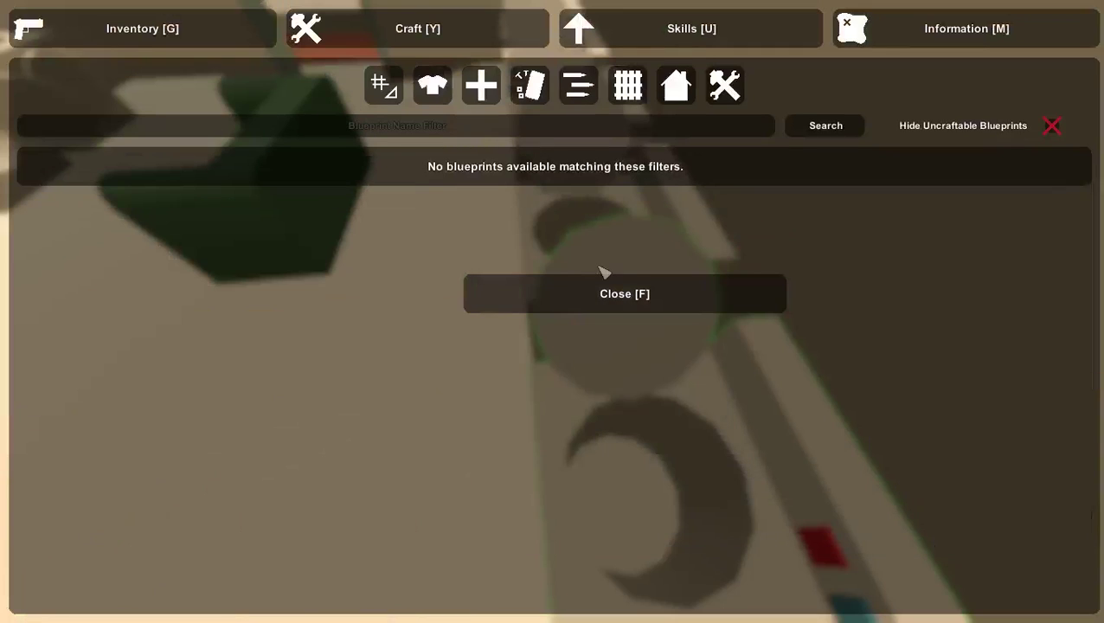
pyautogui.click(170, 41)
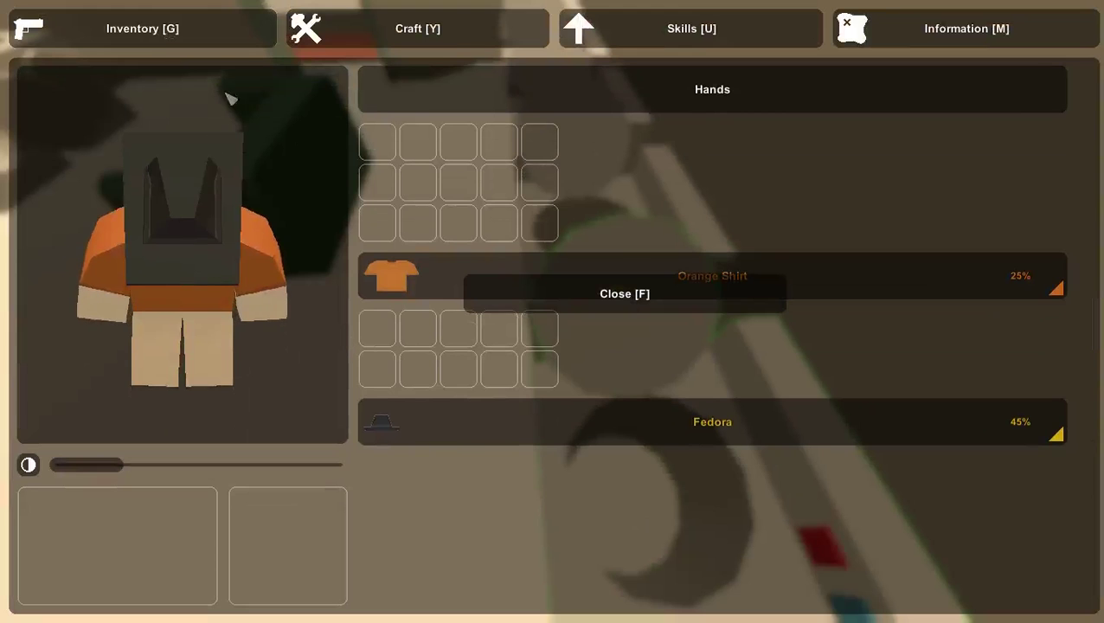
pyautogui.rightClick(260, 215)
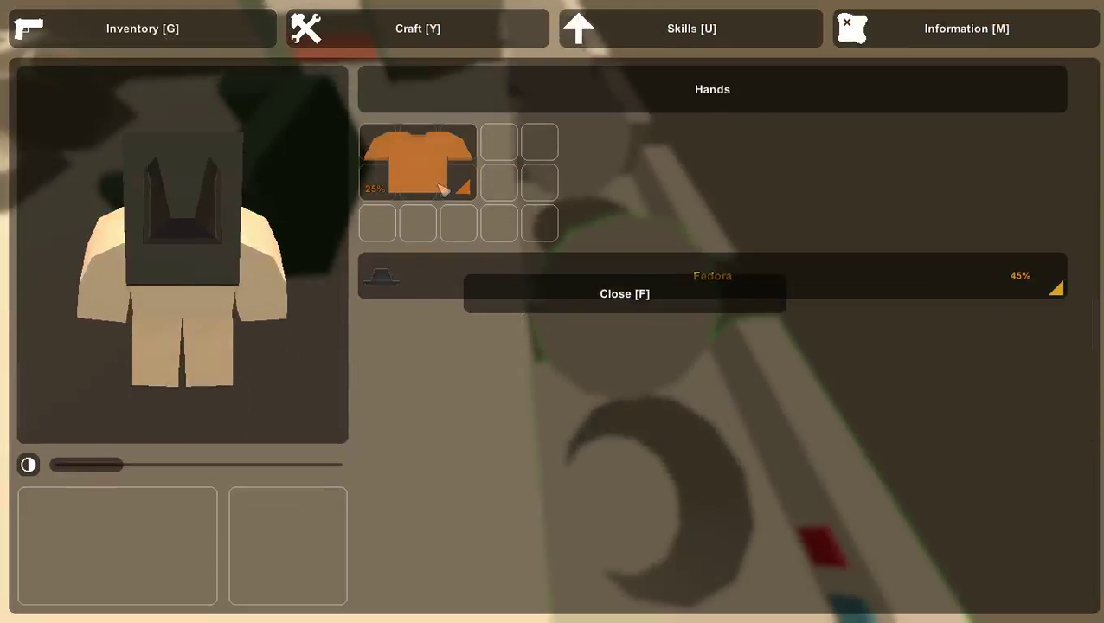
pyautogui.moveTo(355, 229); pyautogui.dragTo(158, 366)
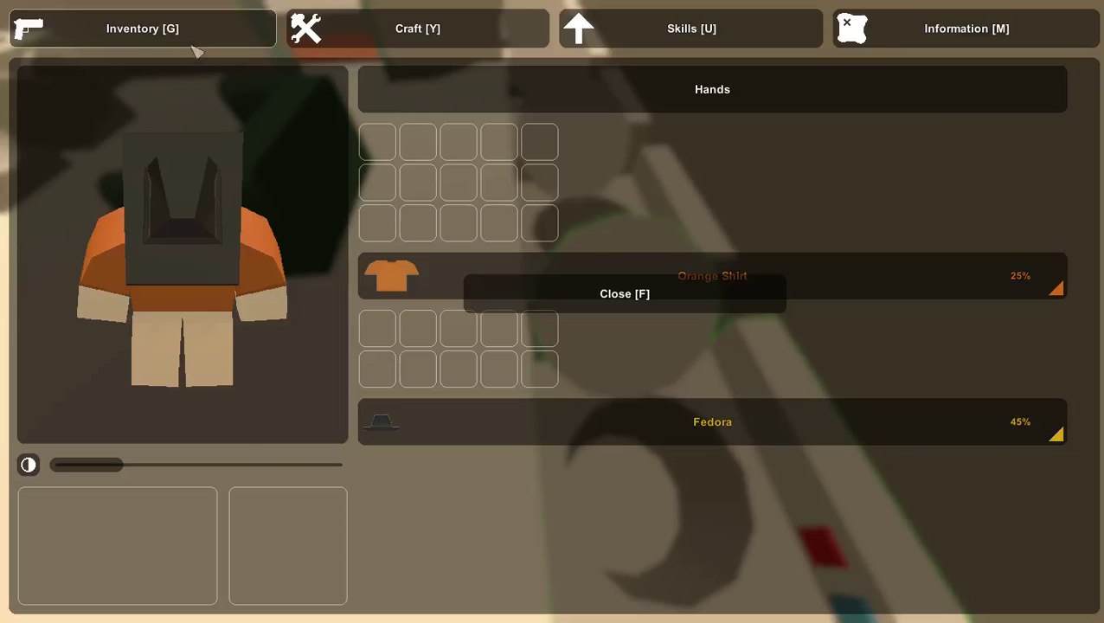
pyautogui.press('y')
pyautogui.press('Escape')
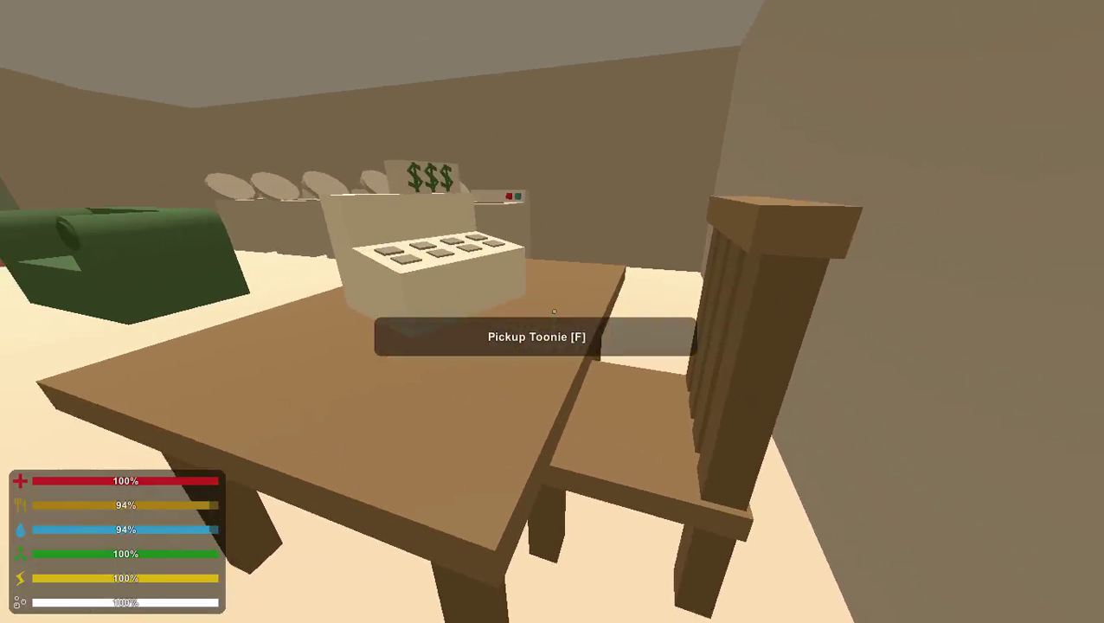
# - Grab the Toonie beside the register, punch the table twice, and reach the doorway
pyautogui.press('f')
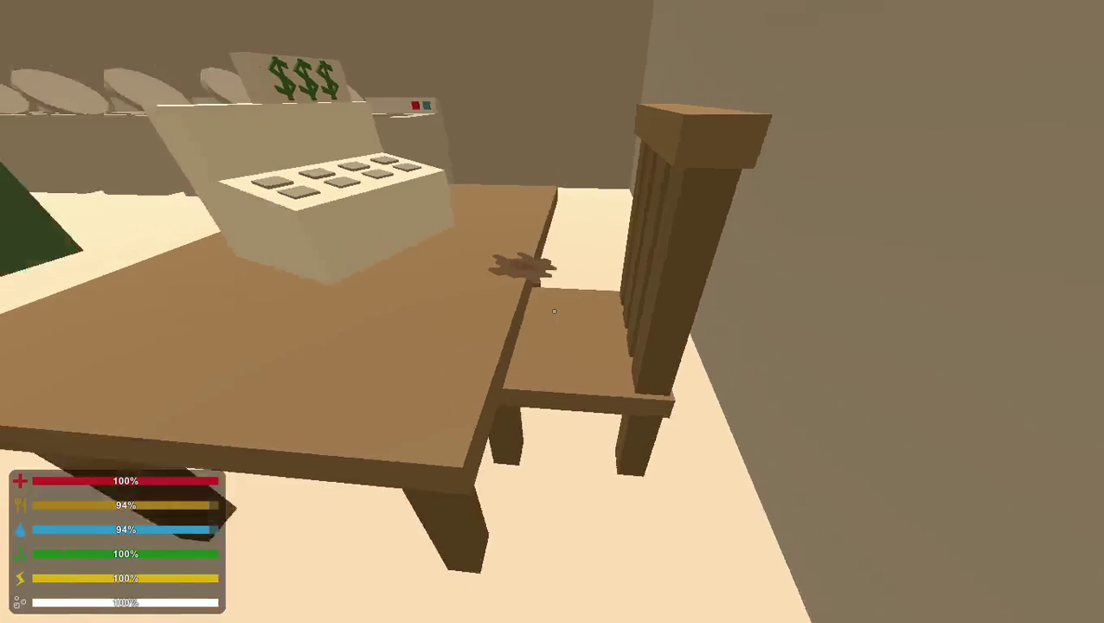
pyautogui.click(554, 312)
pyautogui.click(554, 311)
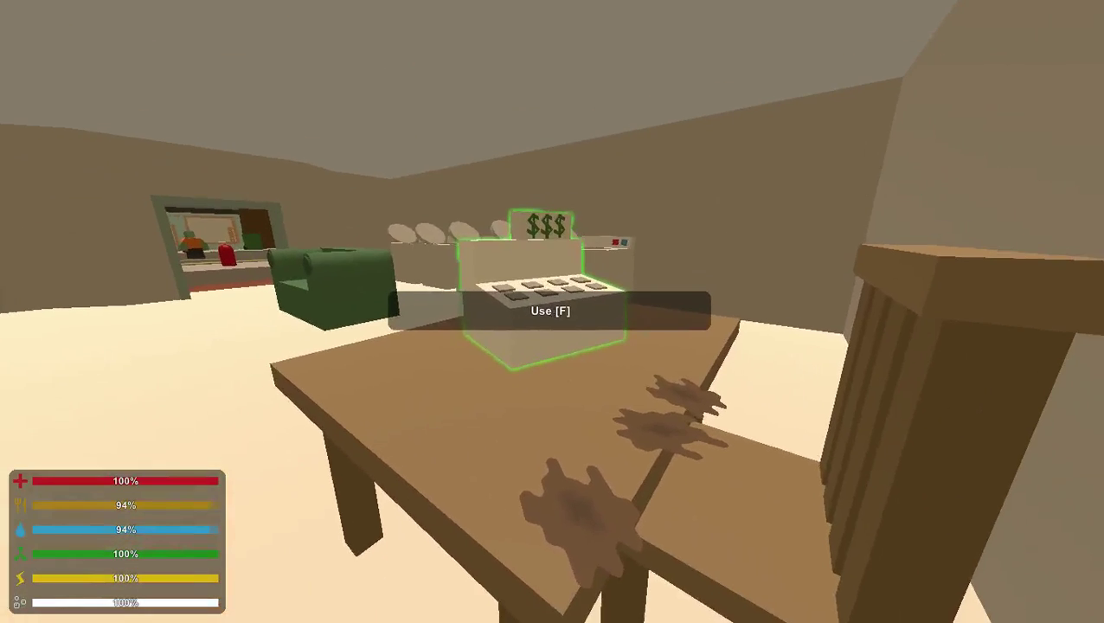
pyautogui.press('w')
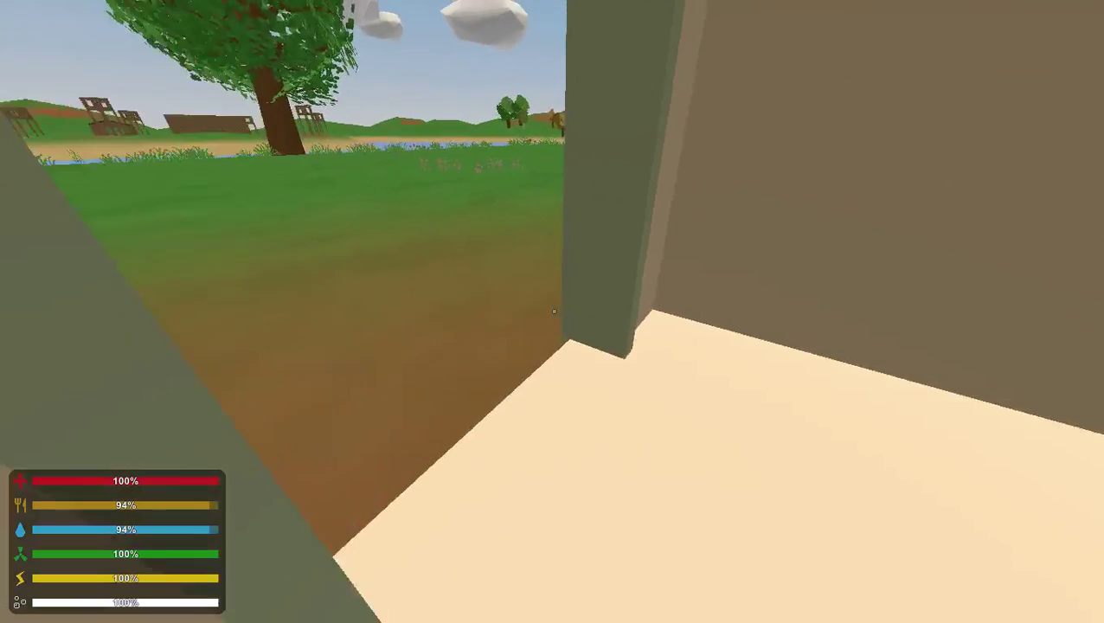
# - Leave the building and sprint along the fence toward the buildings
pyautogui.press('w')
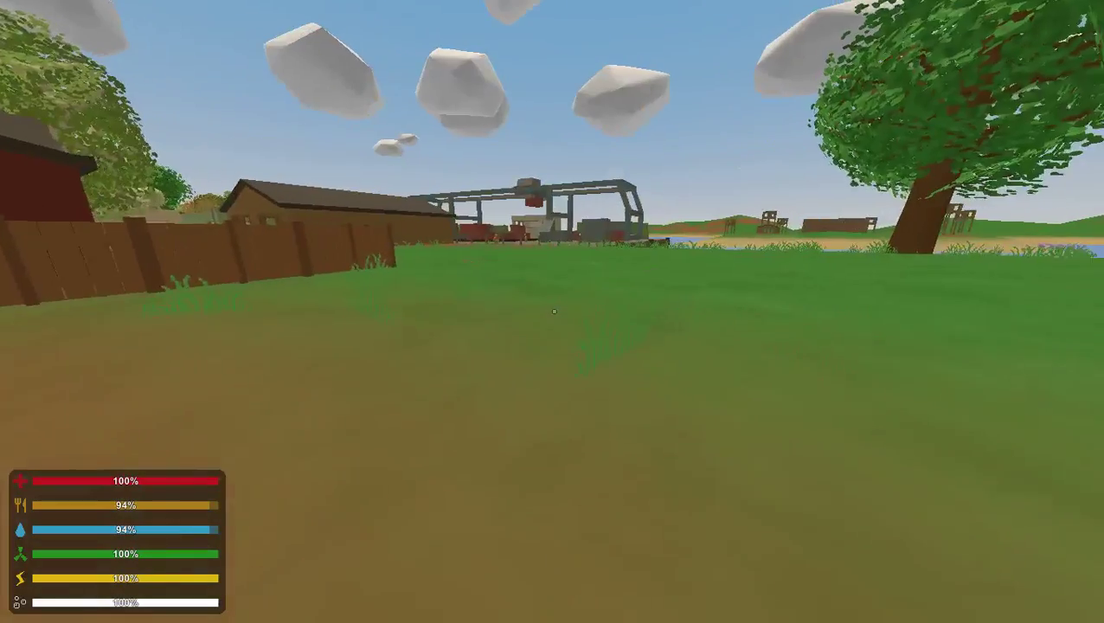
pyautogui.press('w')
pyautogui.press('w')
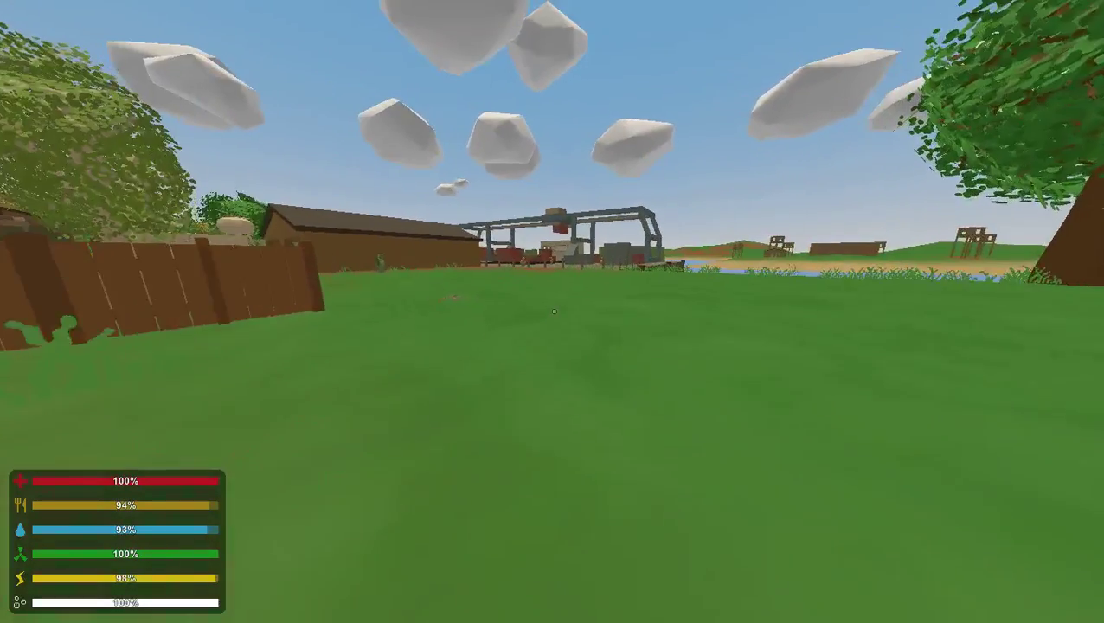
pyautogui.press('w')
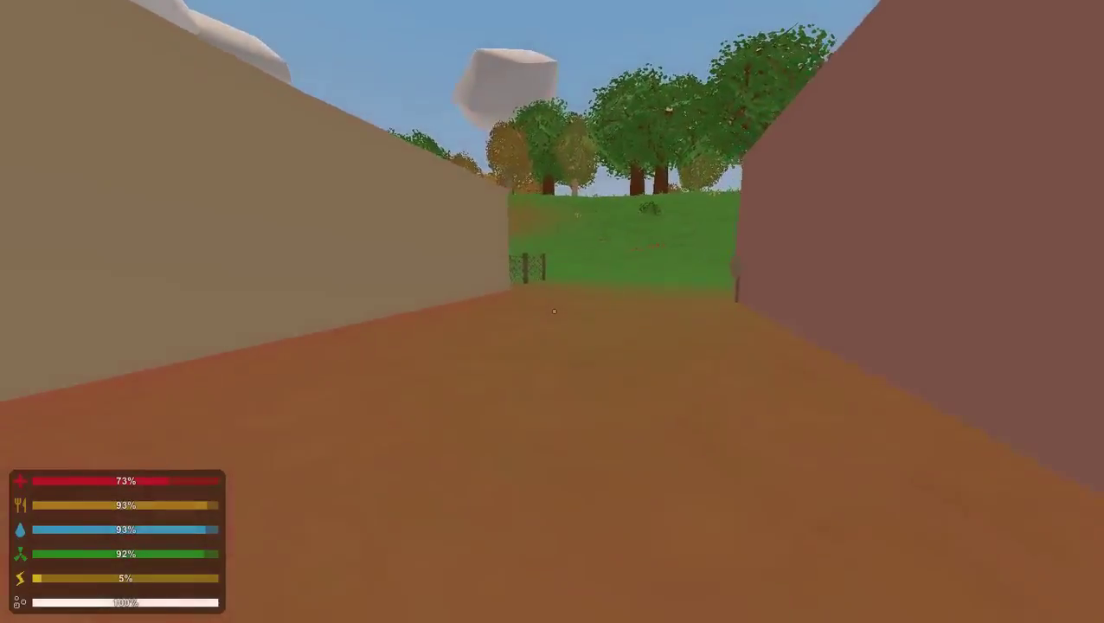
# - Punch the attacking zombie three times before being killed
pyautogui.click(552, 311)
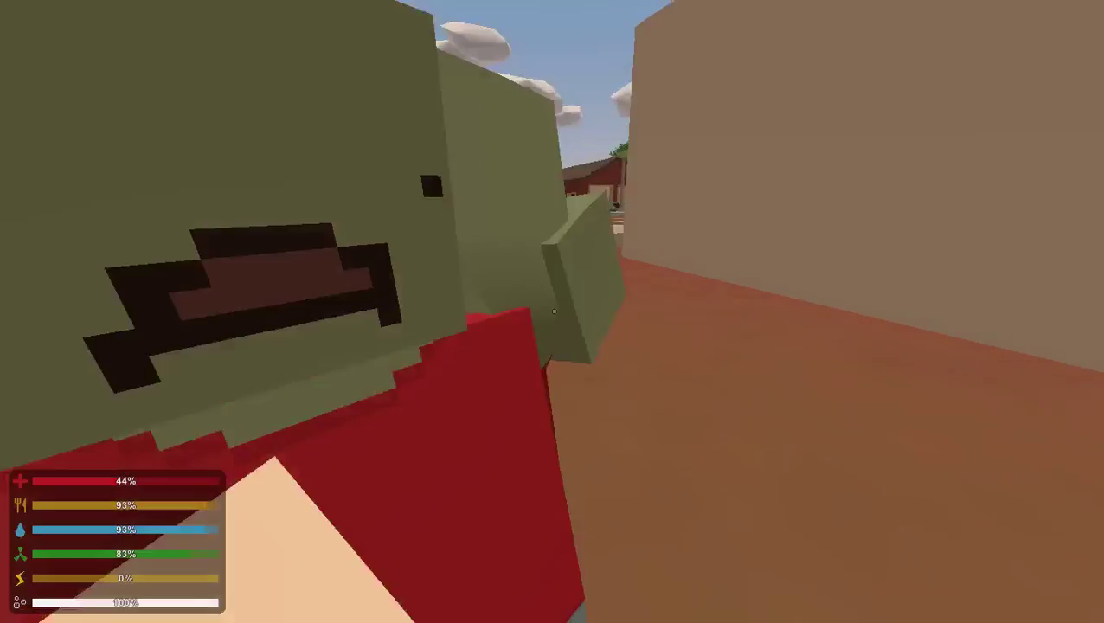
pyautogui.click(552, 312)
pyautogui.click(553, 312)
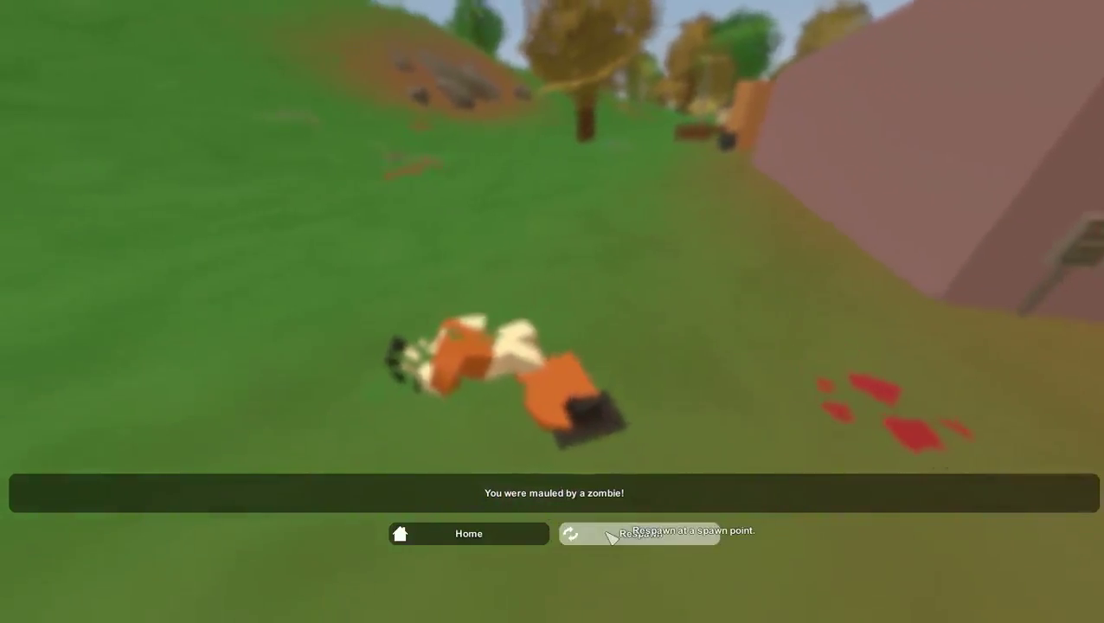
# - Respawn at a spawn point and sprint past the tree onto the road
pyautogui.click(612, 536)
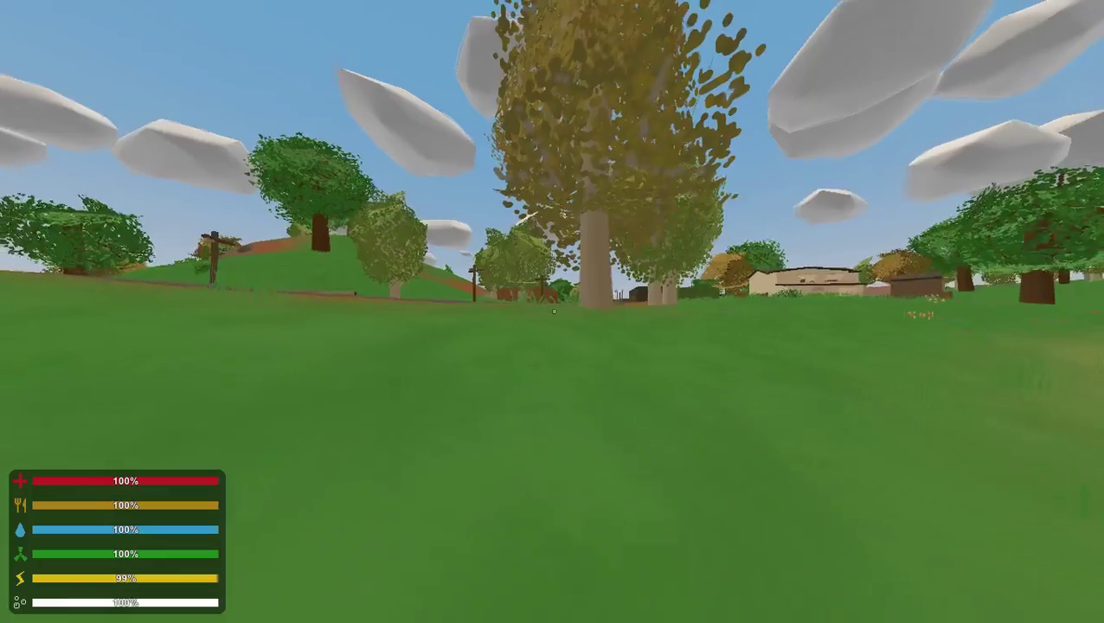
pyautogui.hotkey('shift', 'w')
pyautogui.hotkey('shift', 'w')
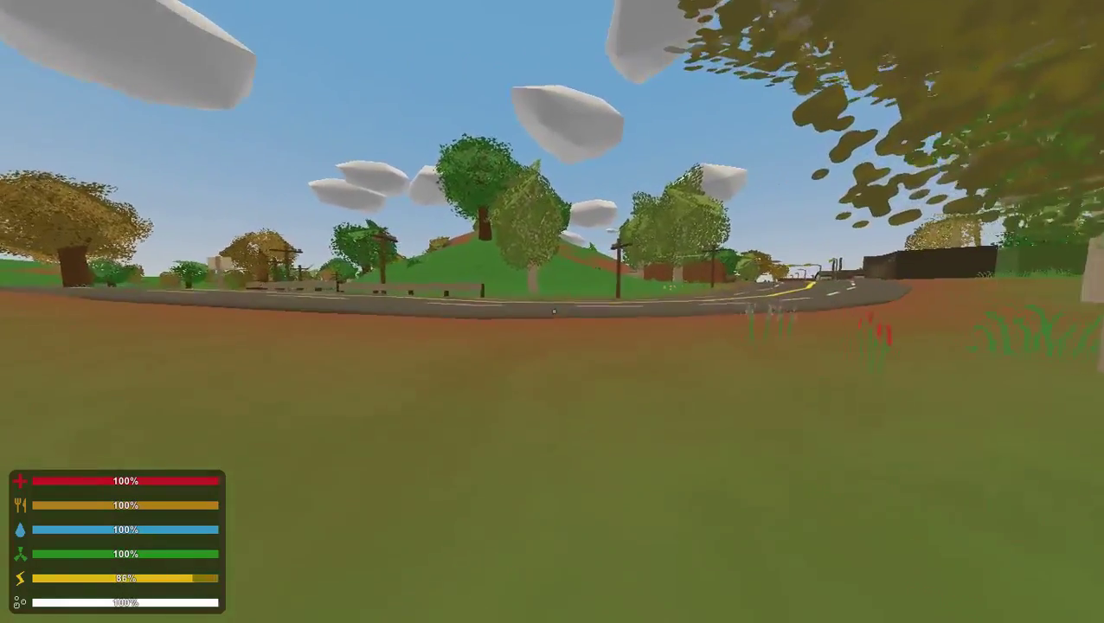
pyautogui.hotkey('shift', 'w')
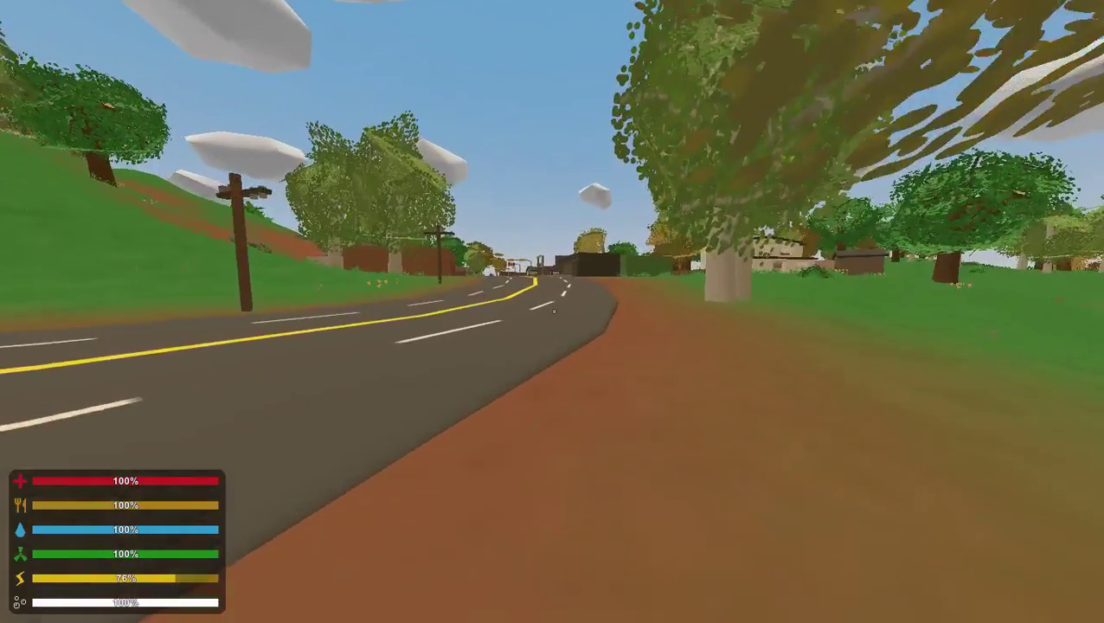
pyautogui.hotkey('shift', 'w')
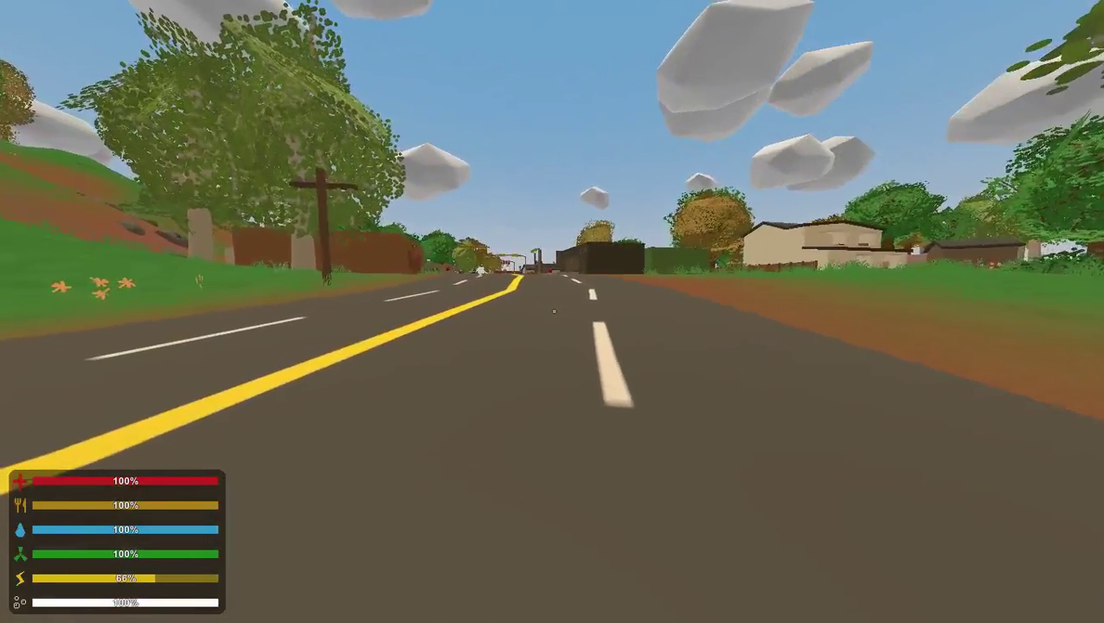
# - Run along the road toward town until a zombie charges in
pyautogui.press('w')
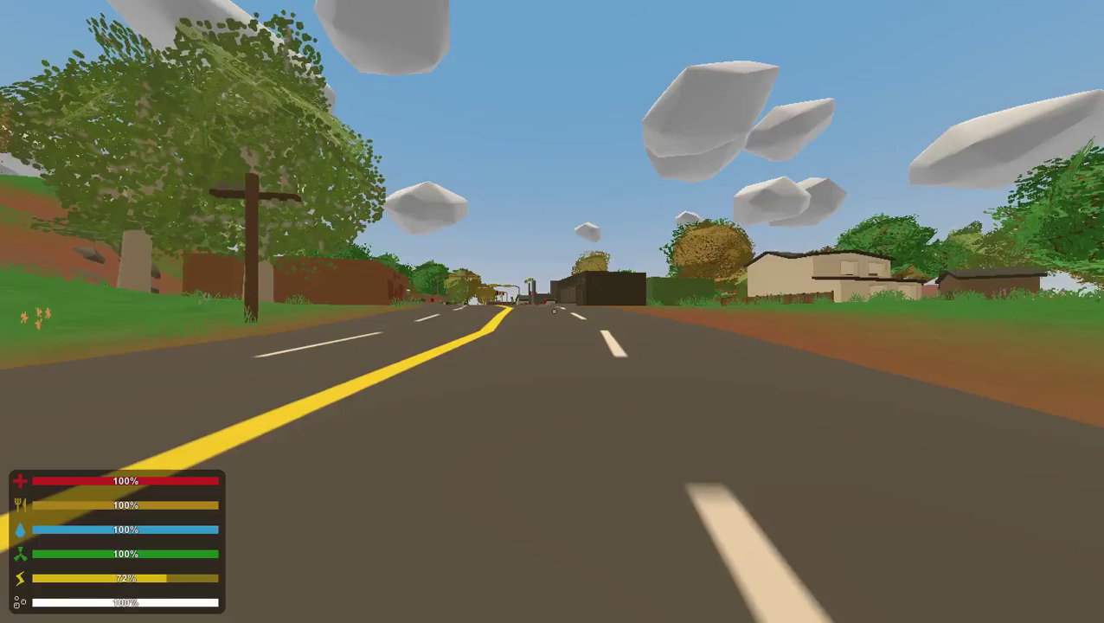
pyautogui.press('w')
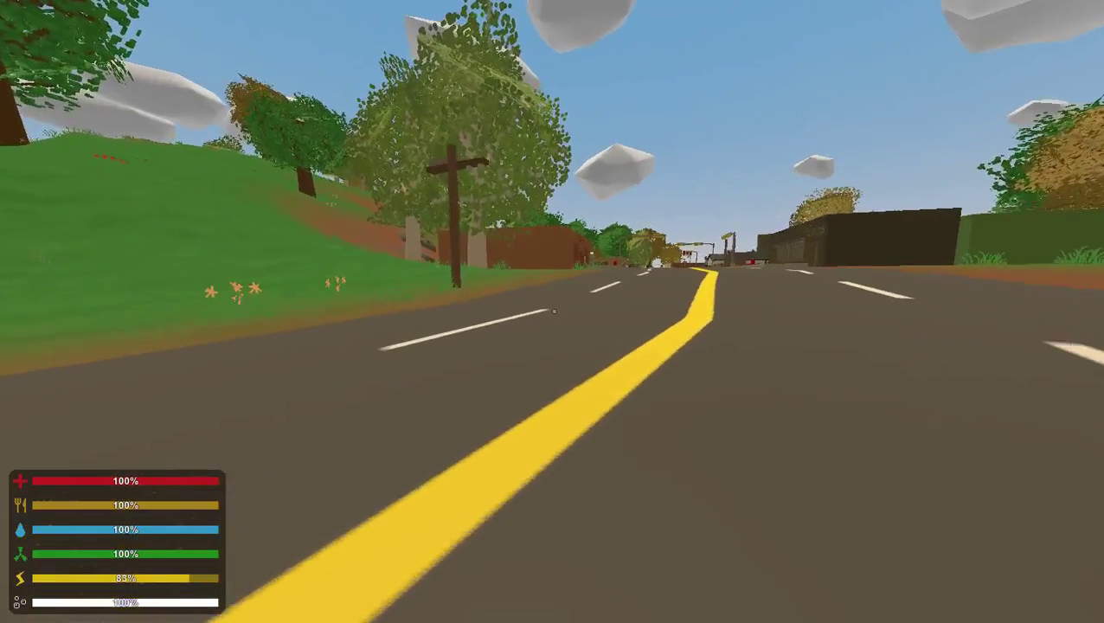
pyautogui.hotkey('shift', 'w')
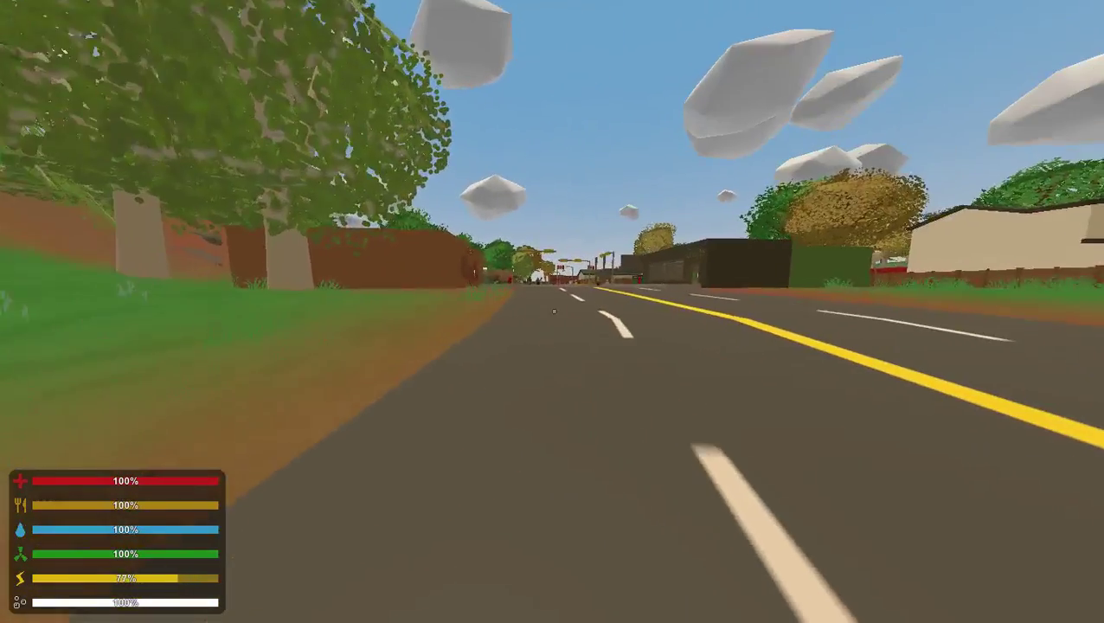
pyautogui.hotkey('shift', 'w')
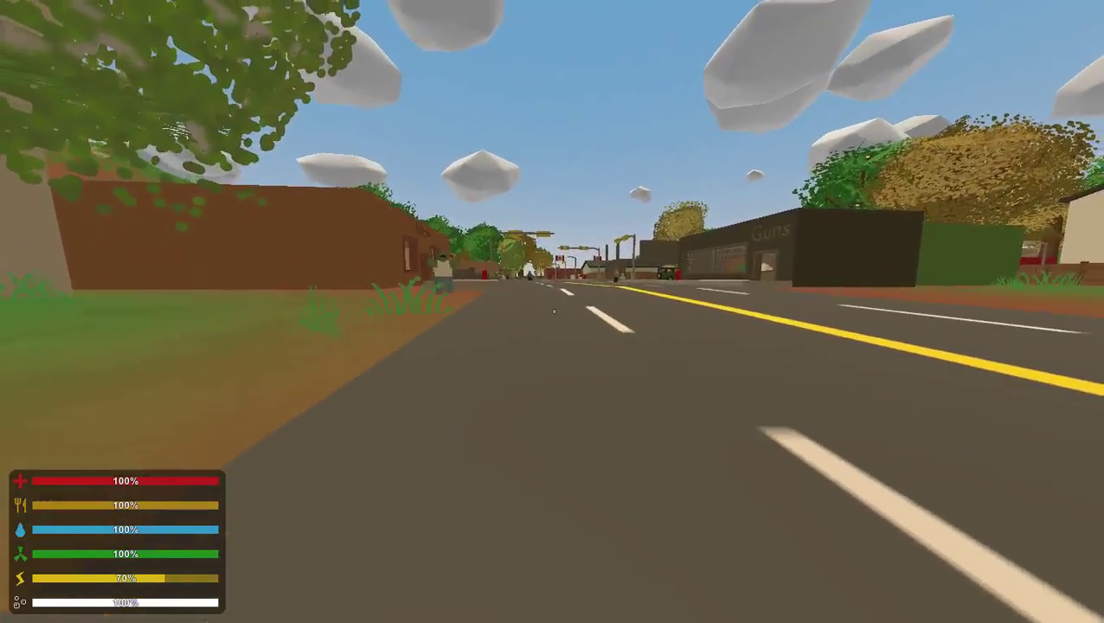
pyautogui.press('w')
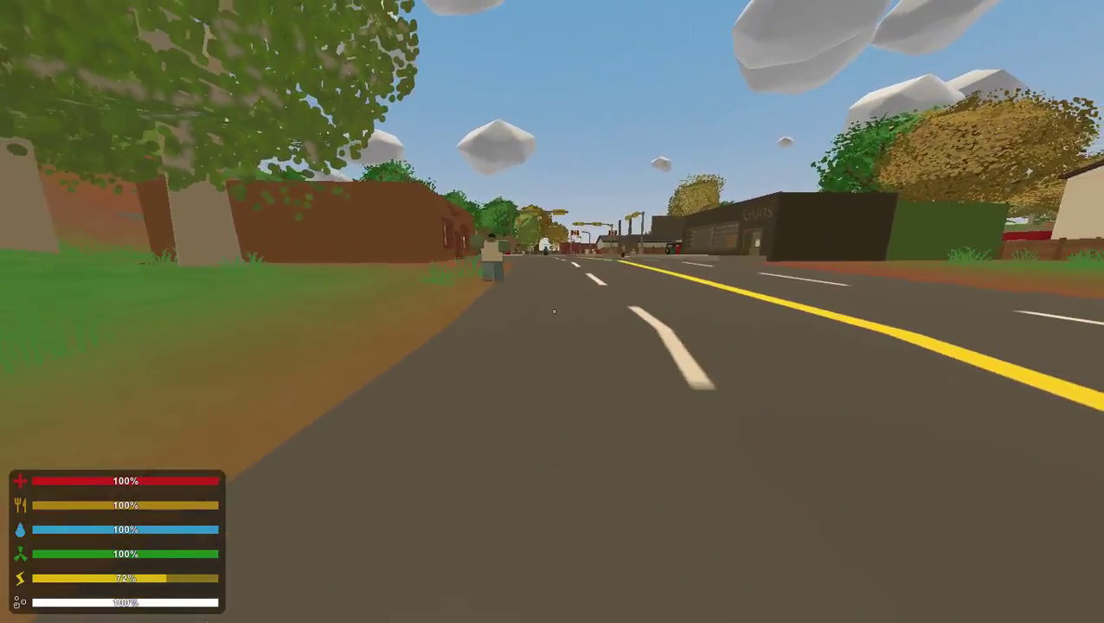
pyautogui.press('w')
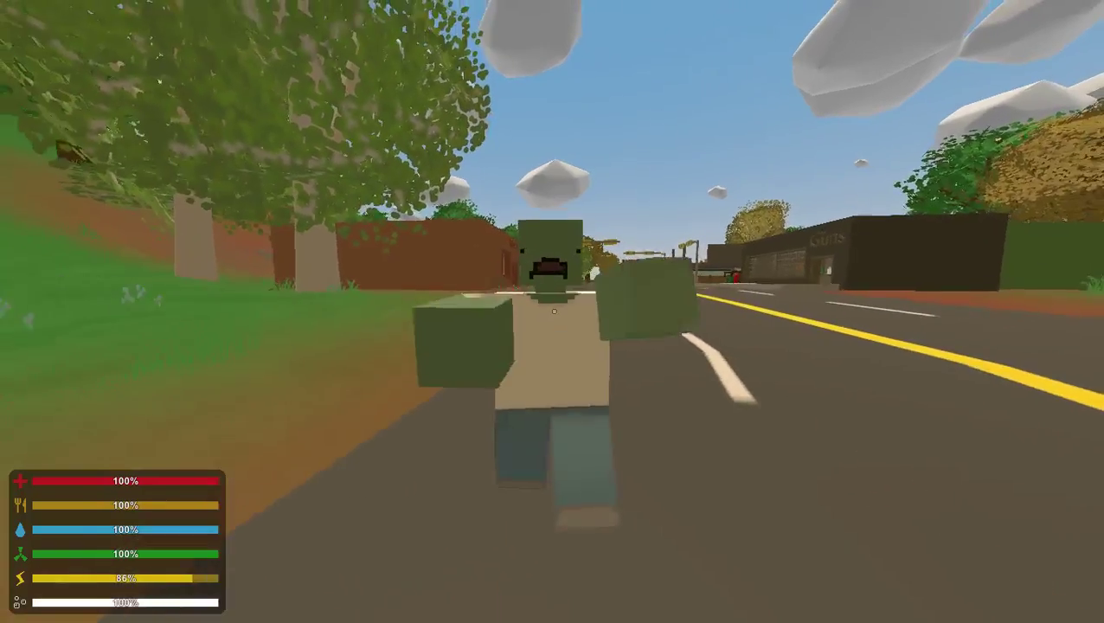
# - Punch the approaching zombie four times, back off, and hit it again up close
pyautogui.click(553, 312)
pyautogui.click(552, 311)
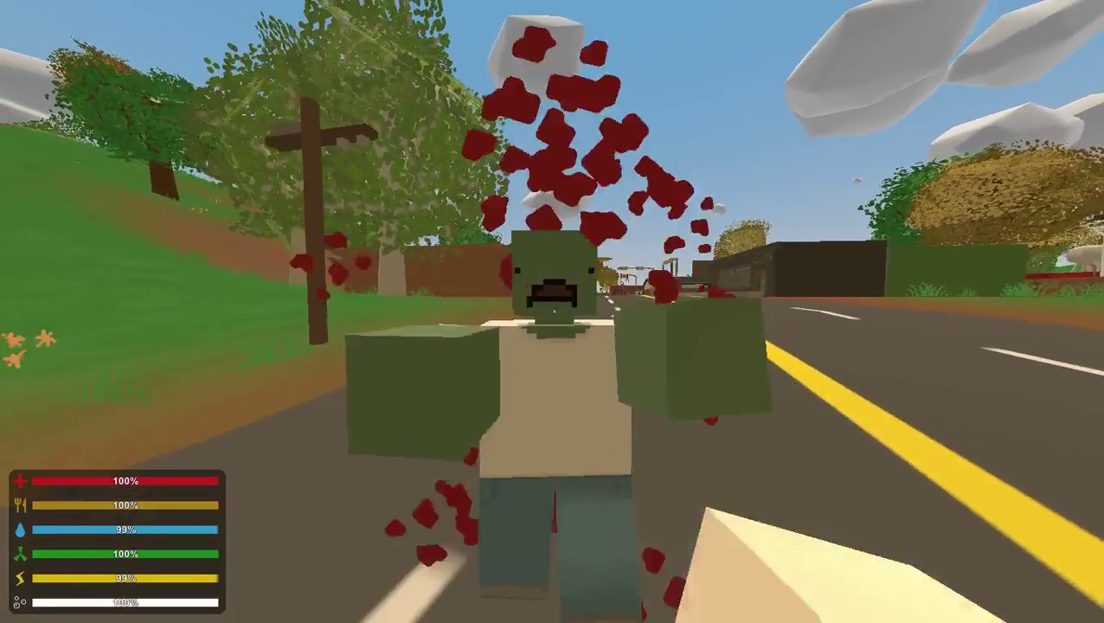
pyautogui.click(552, 312)
pyautogui.click(553, 312)
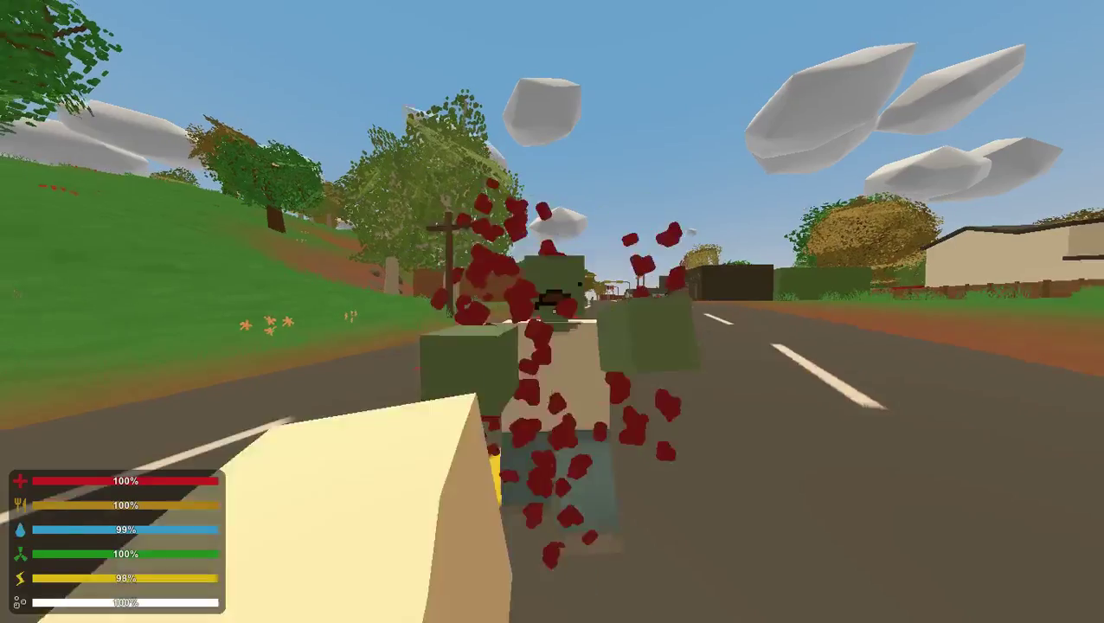
pyautogui.press('s')
pyautogui.click(552, 311)
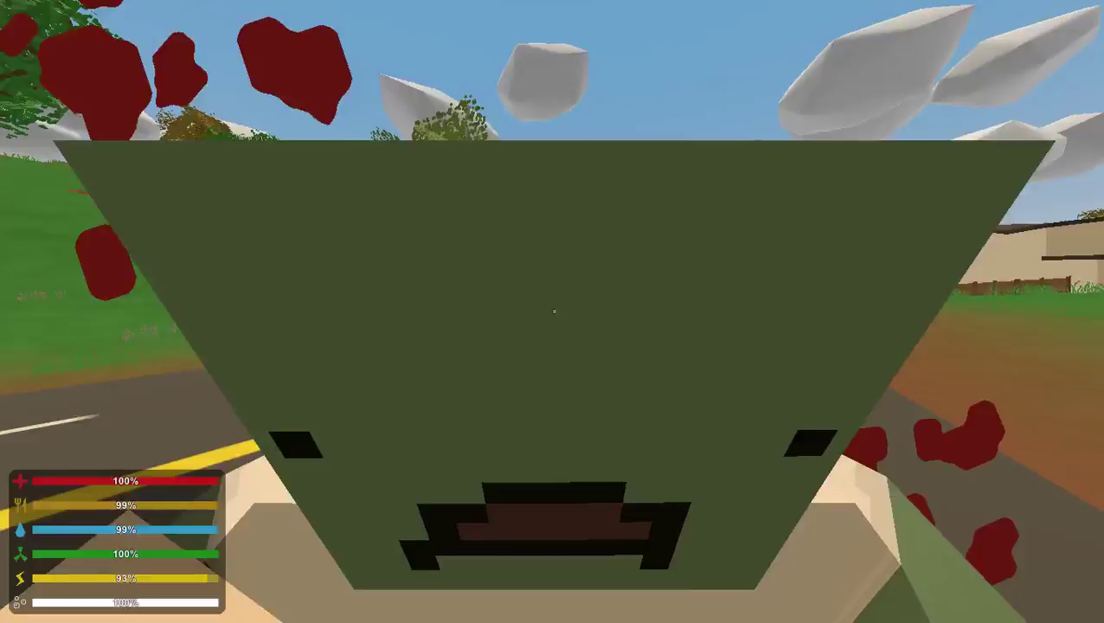
# - Retreat down the road, re-engage, and land the finishing punch on the zombie
pyautogui.press('s')
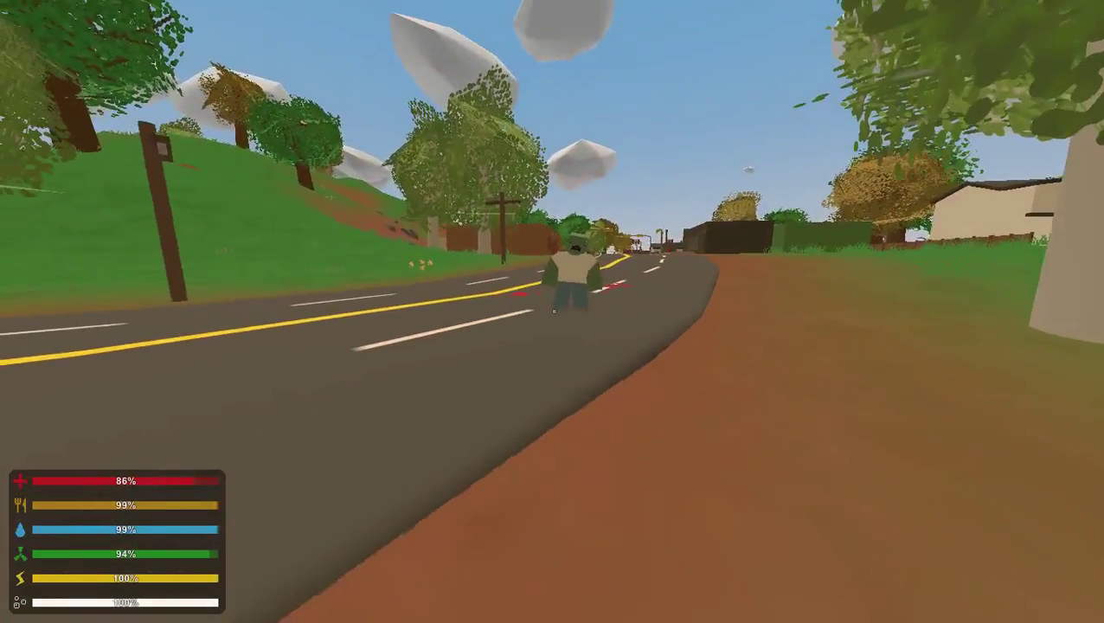
pyautogui.press('s')
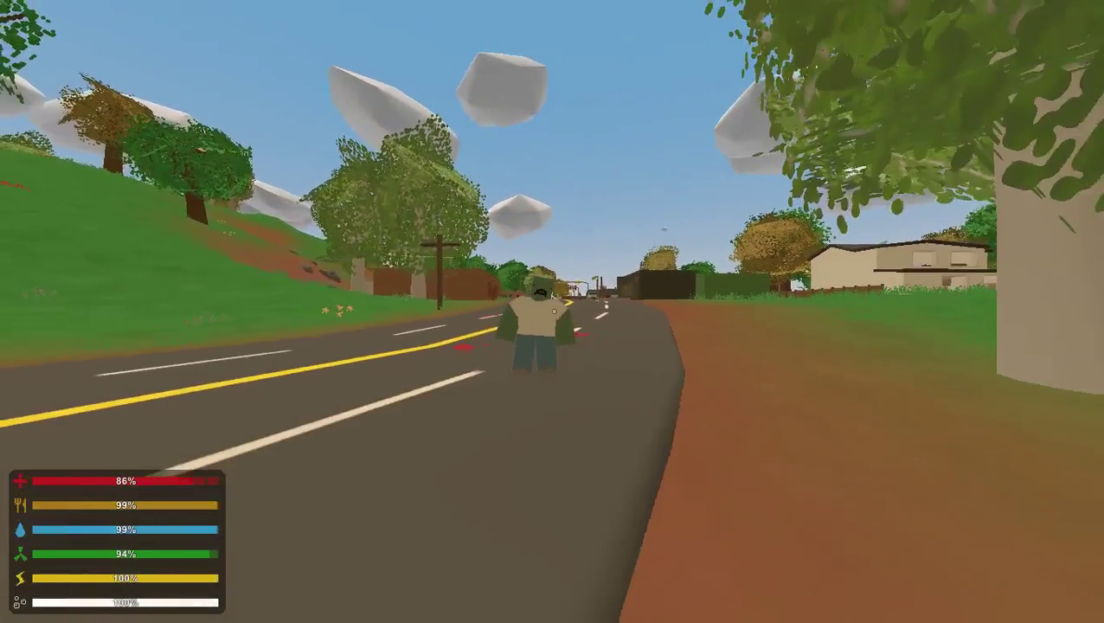
pyautogui.press('s')
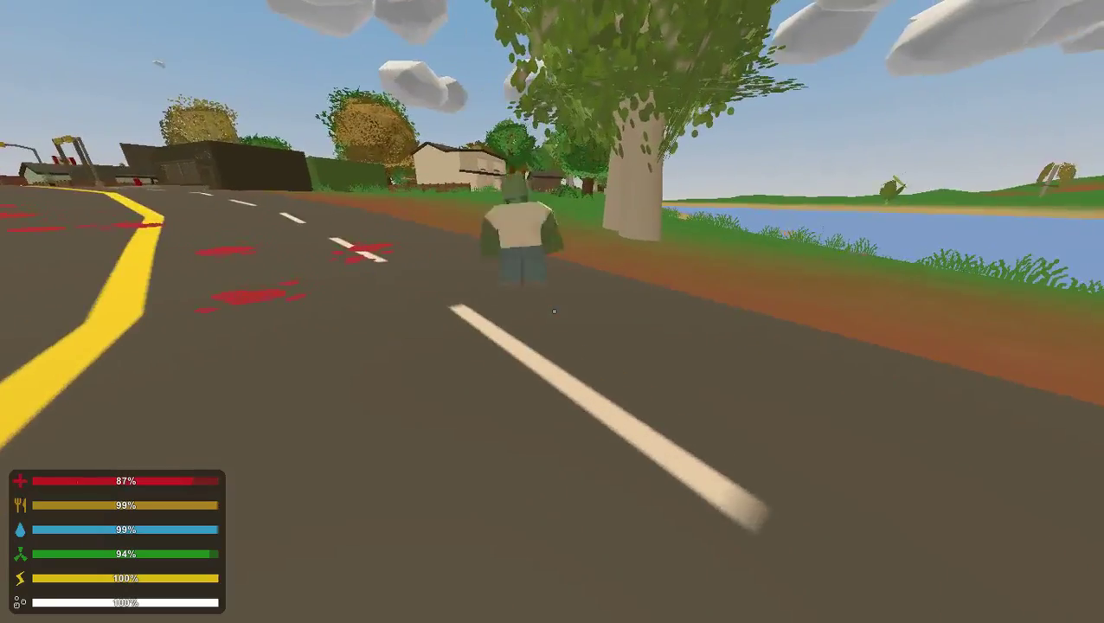
pyautogui.press('s')
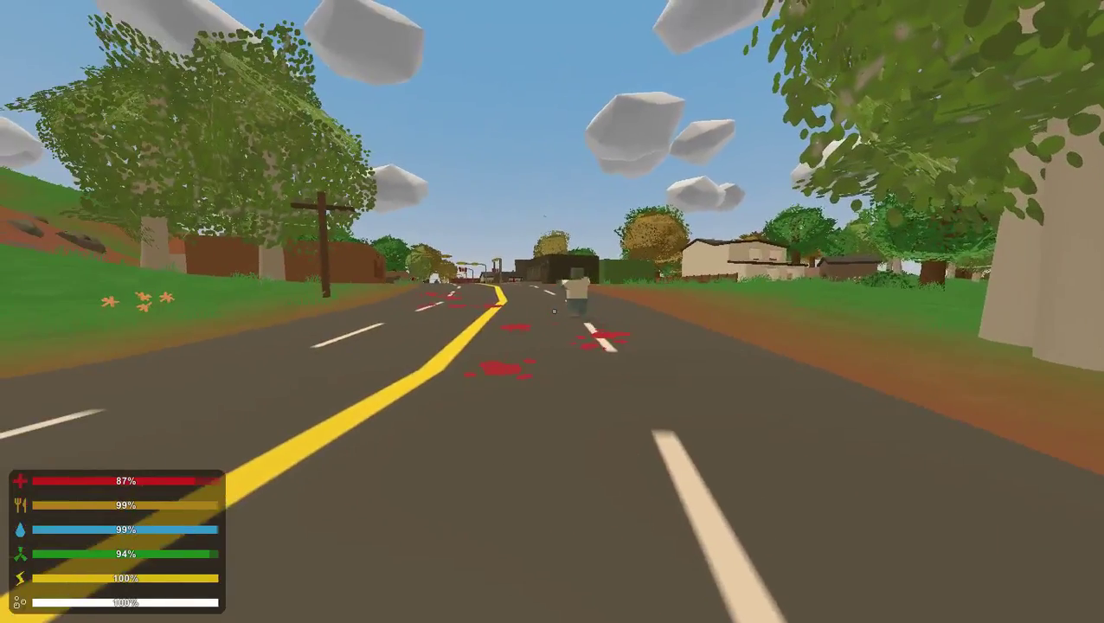
pyautogui.press('s')
pyautogui.press('w')
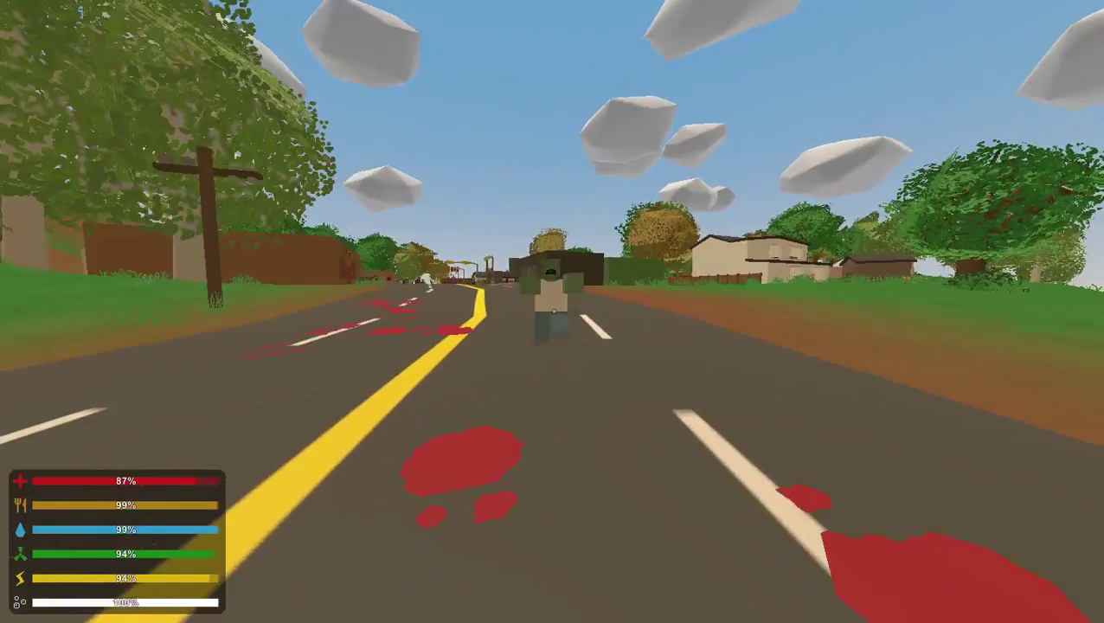
pyautogui.press('s')
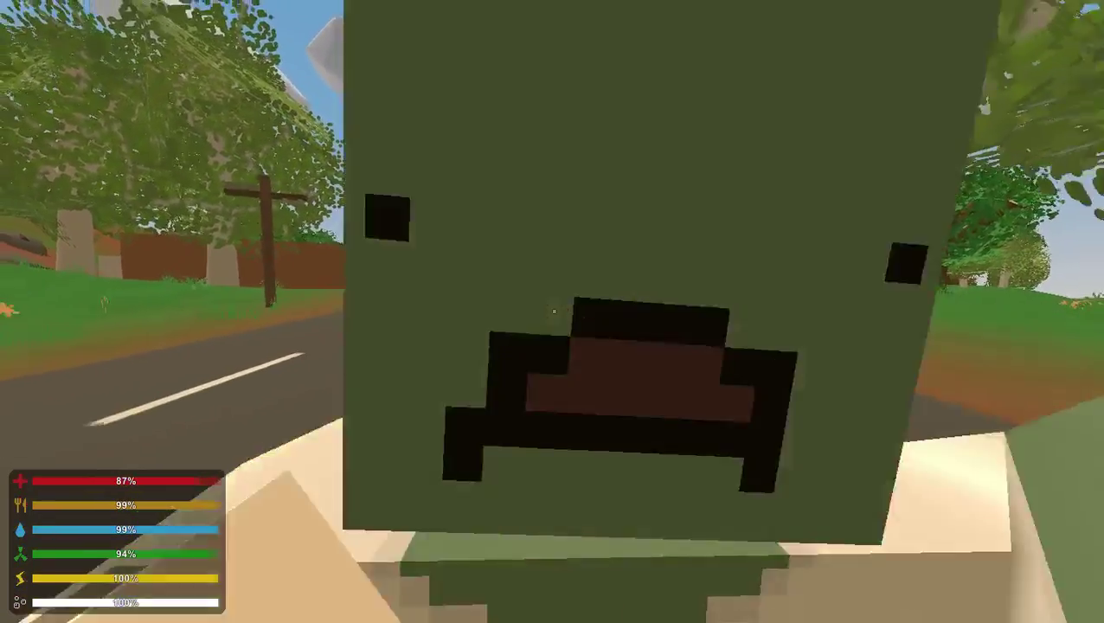
pyautogui.click(552, 312)
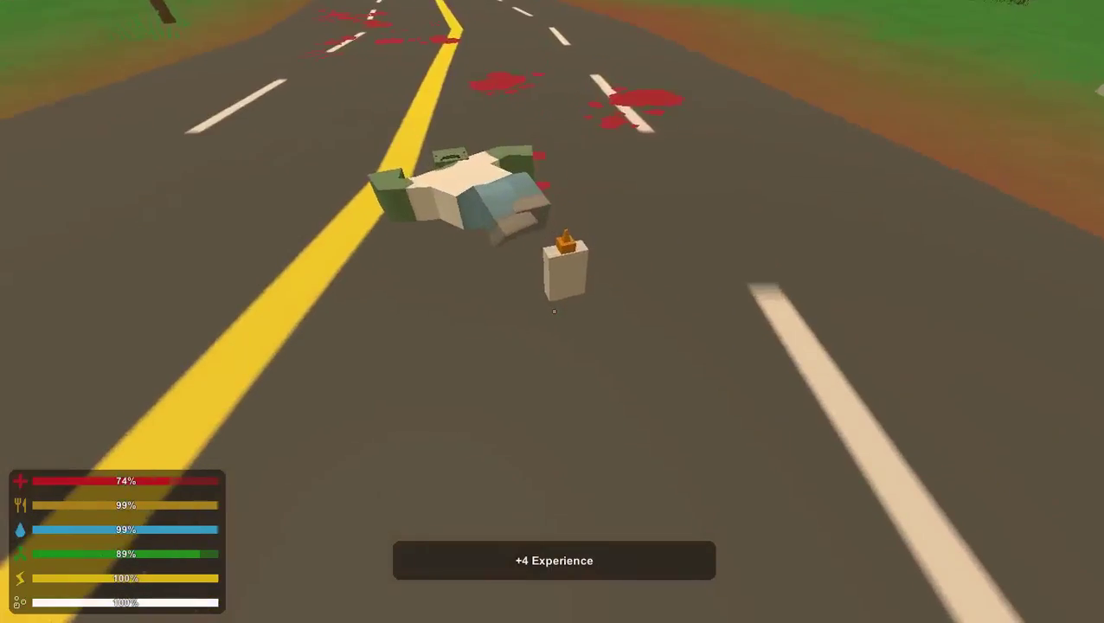
# - Pick up the Glue dropped on the road and use it
pyautogui.press('w')
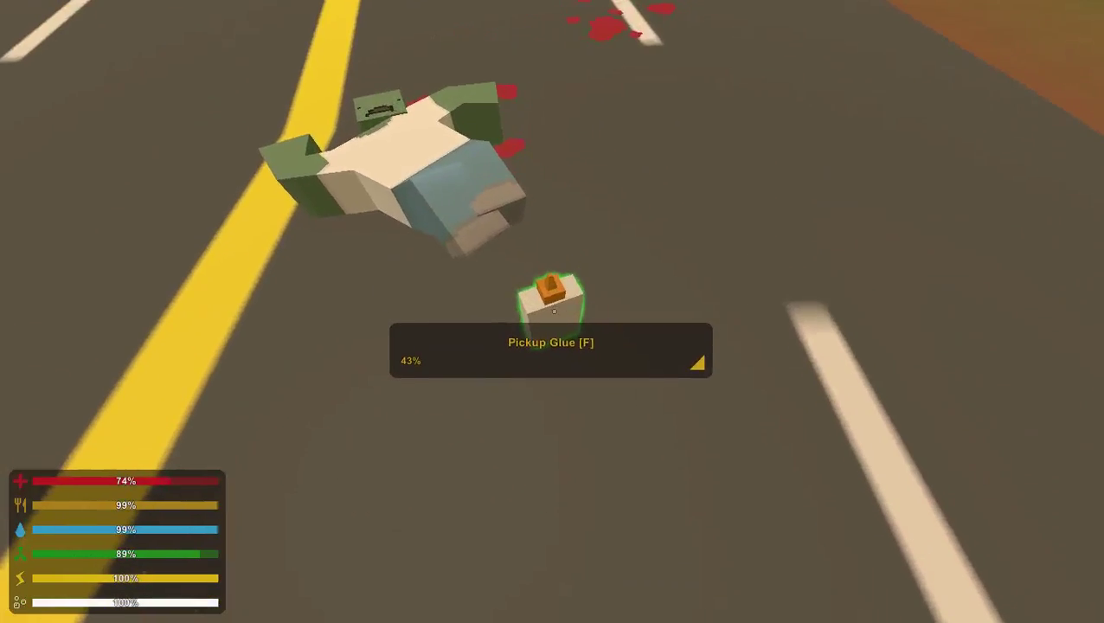
pyautogui.press('f')
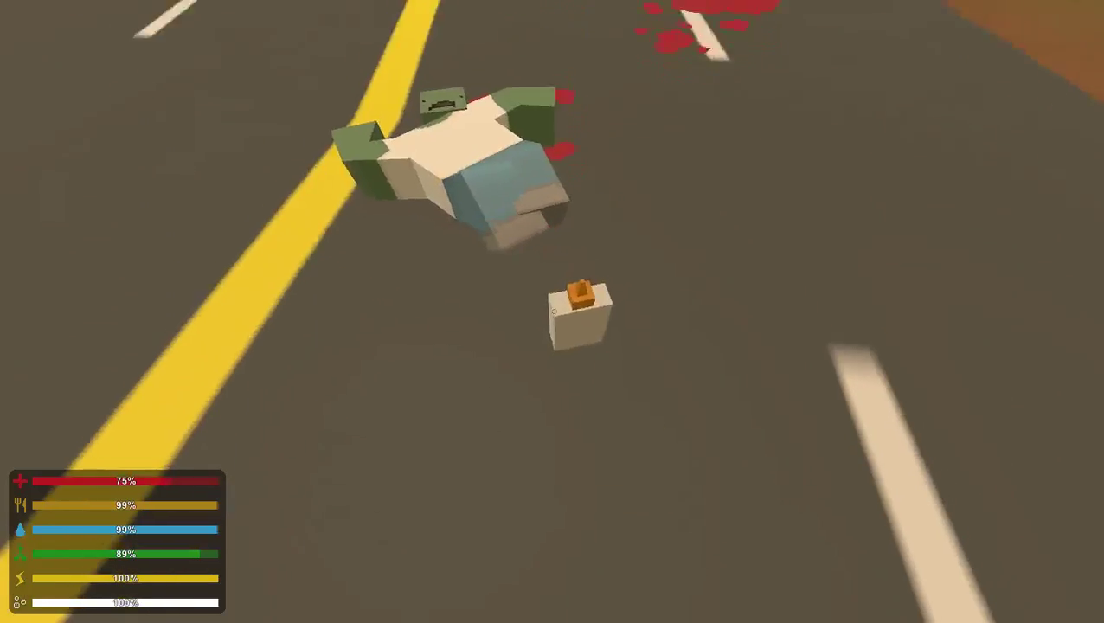
pyautogui.press('w')
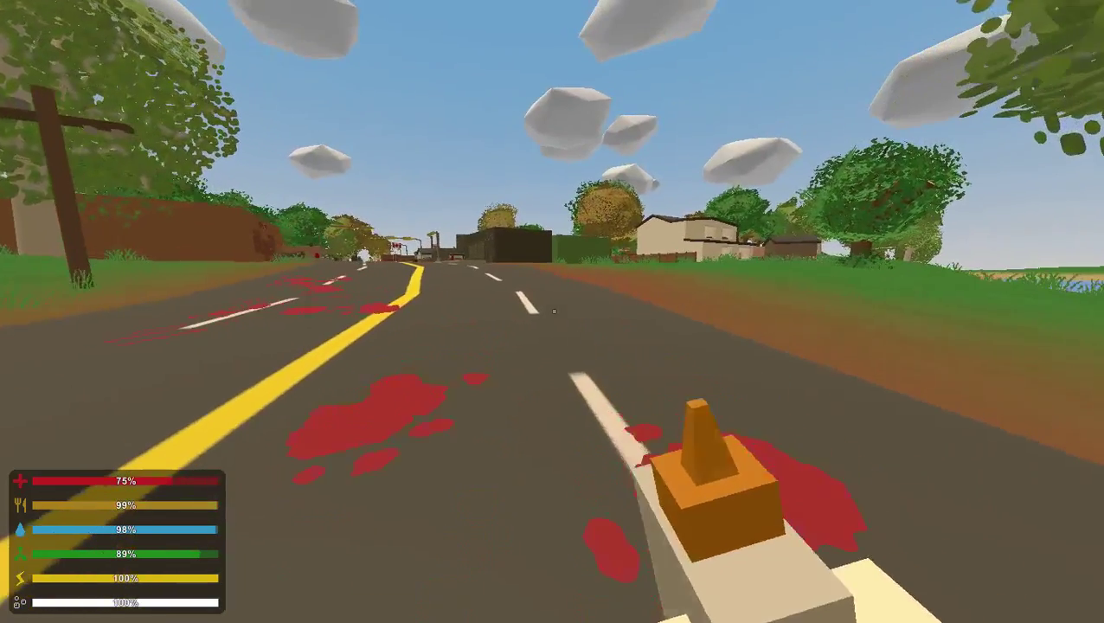
pyautogui.press('w')
pyautogui.click(554, 311)
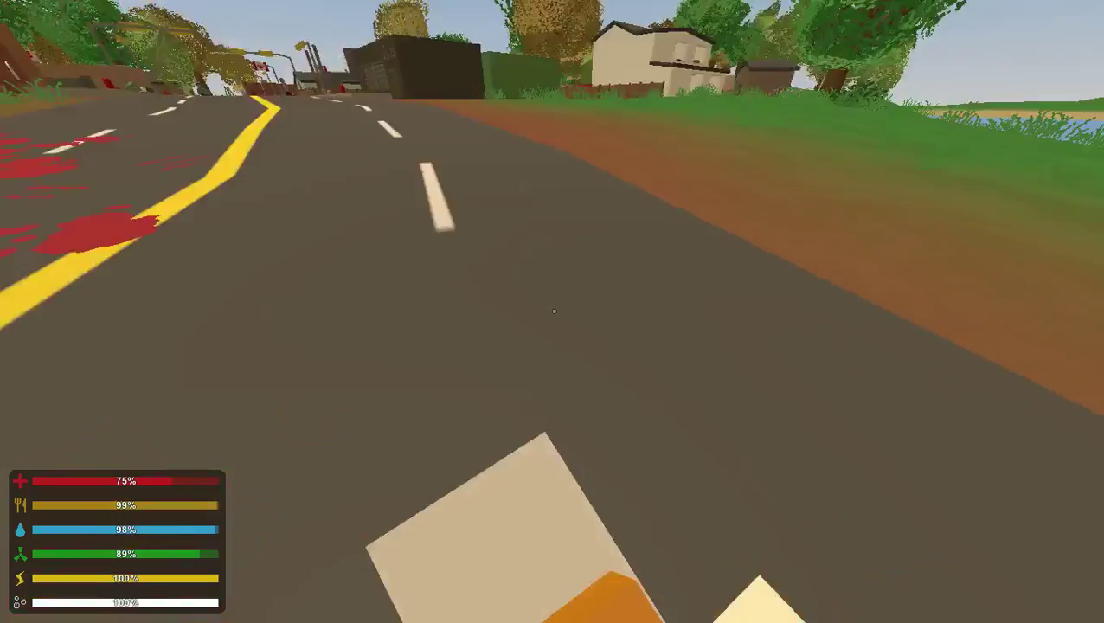
# - Walk on along the road and onto the grassy hillside beside it
pyautogui.press('w')
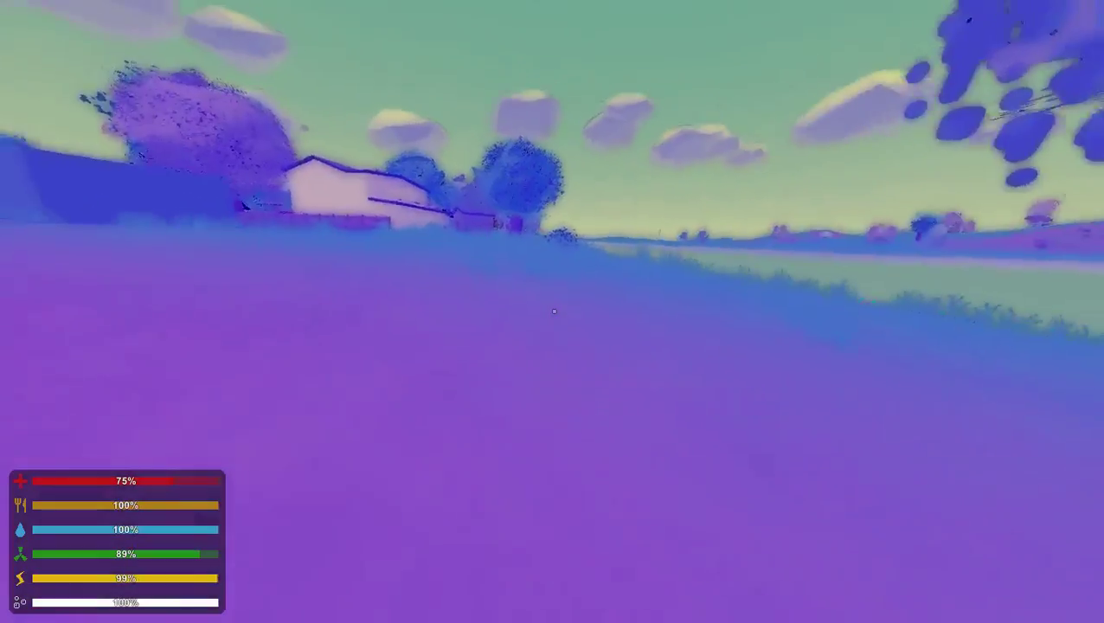
pyautogui.press('w')
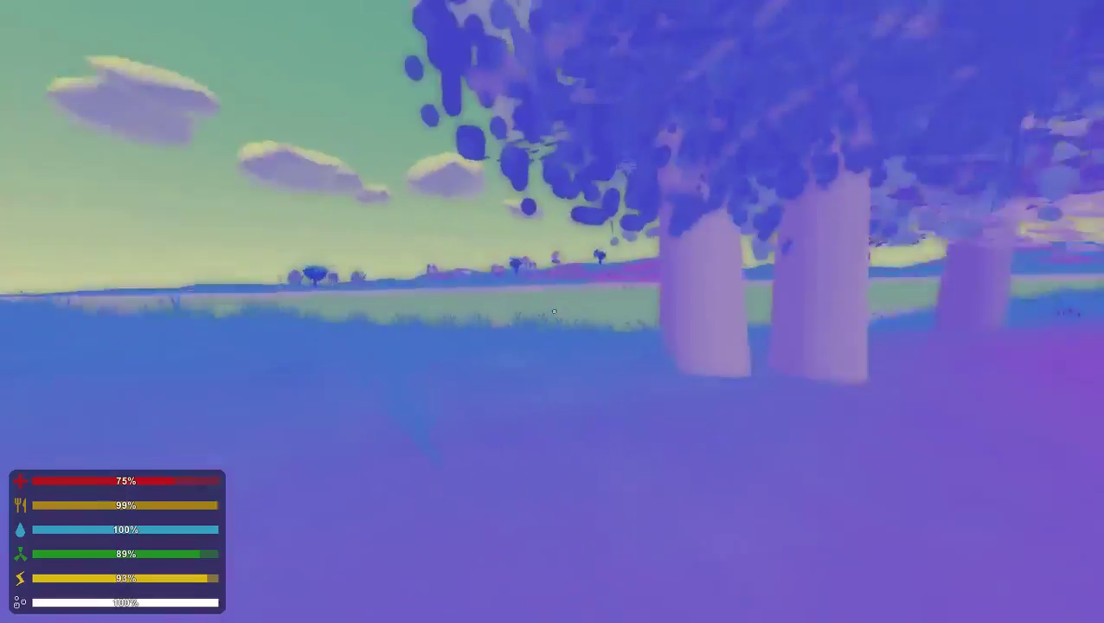
pyautogui.press('w')
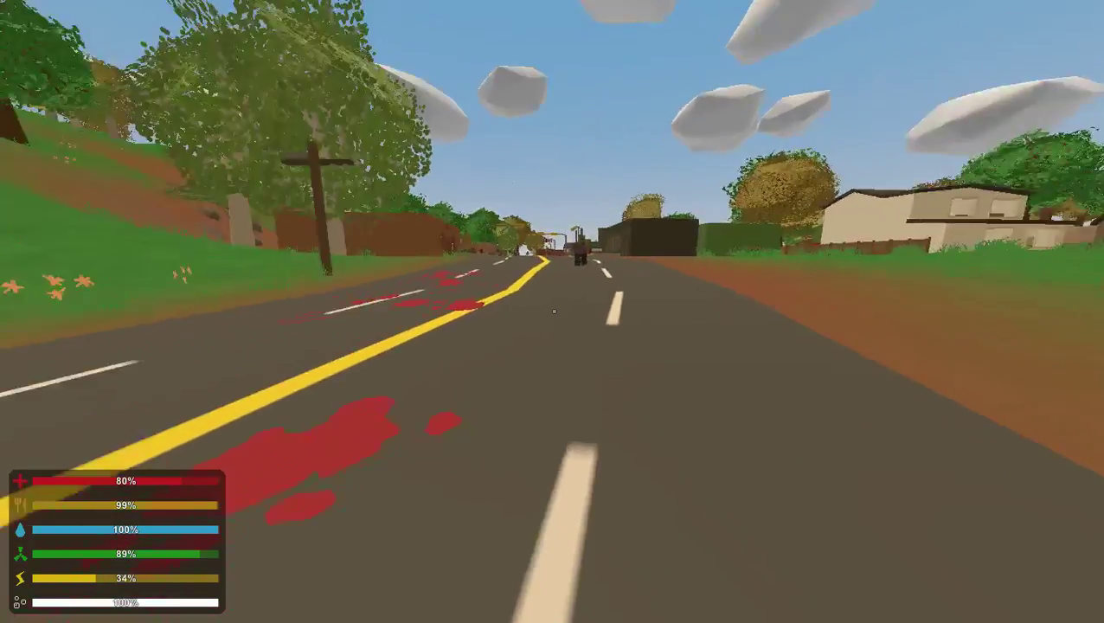
pyautogui.press('w')
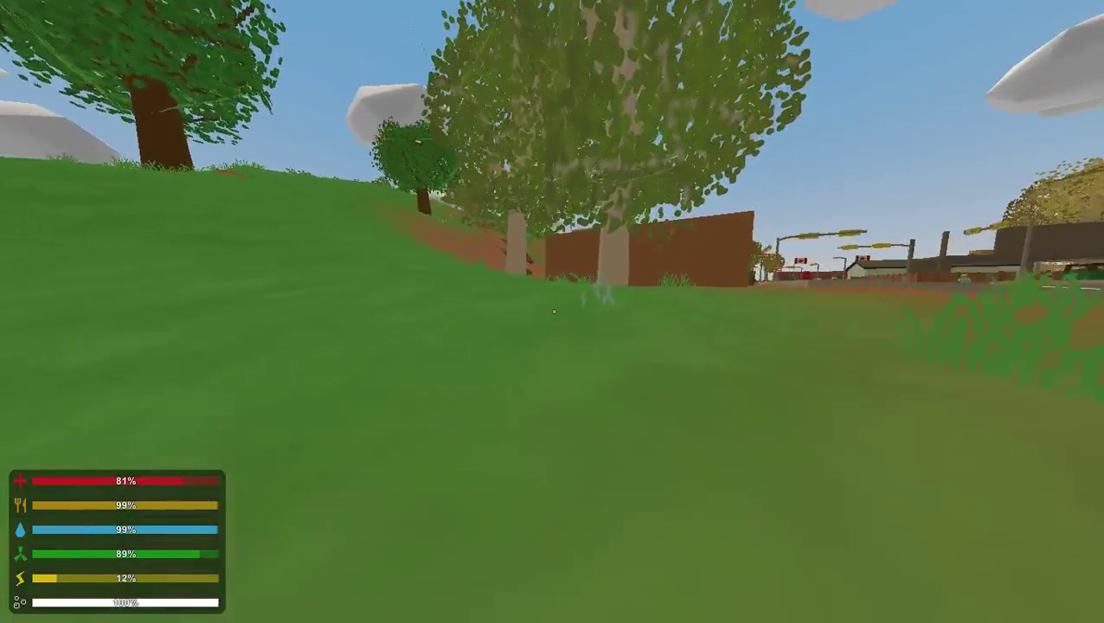
pyautogui.press('w')
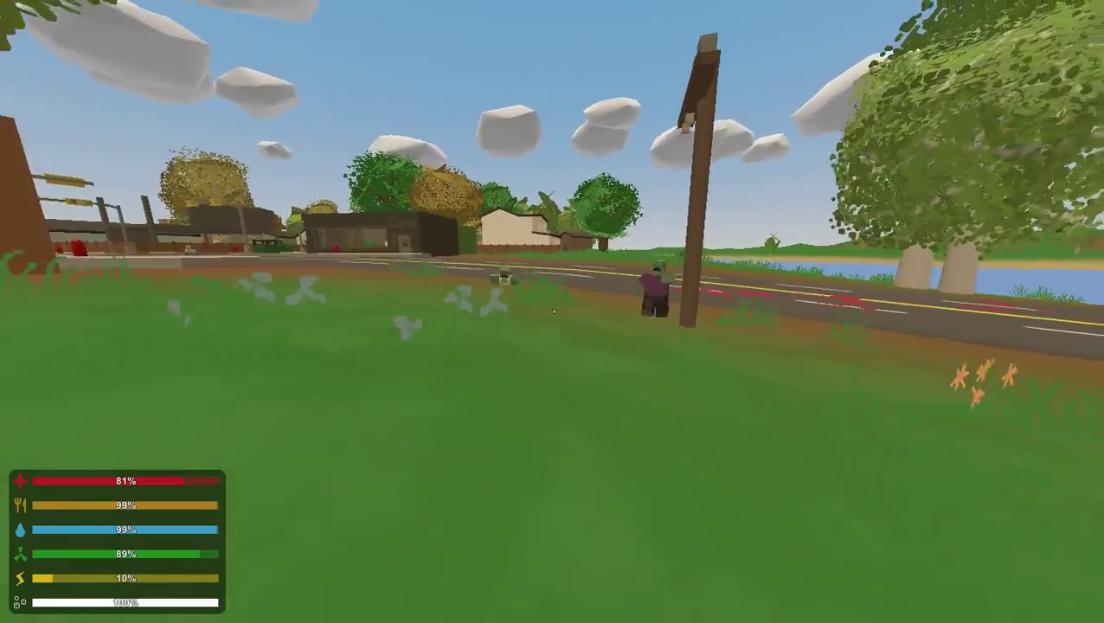
pyautogui.press('w')
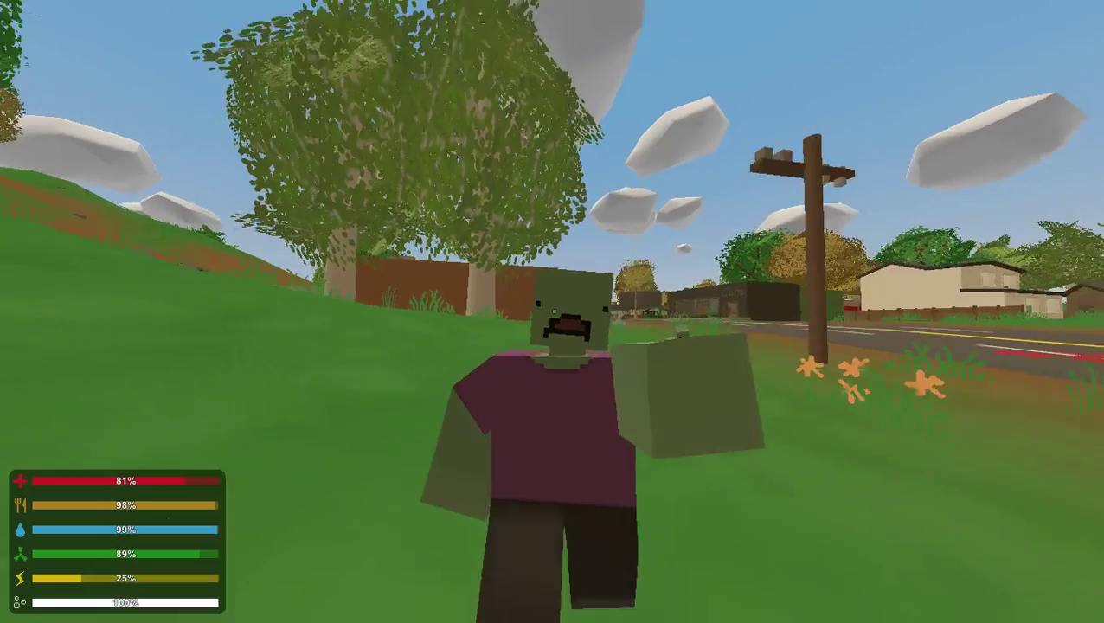
# - Punch the approaching zombie three times, then step back from it
pyautogui.click(553, 312)
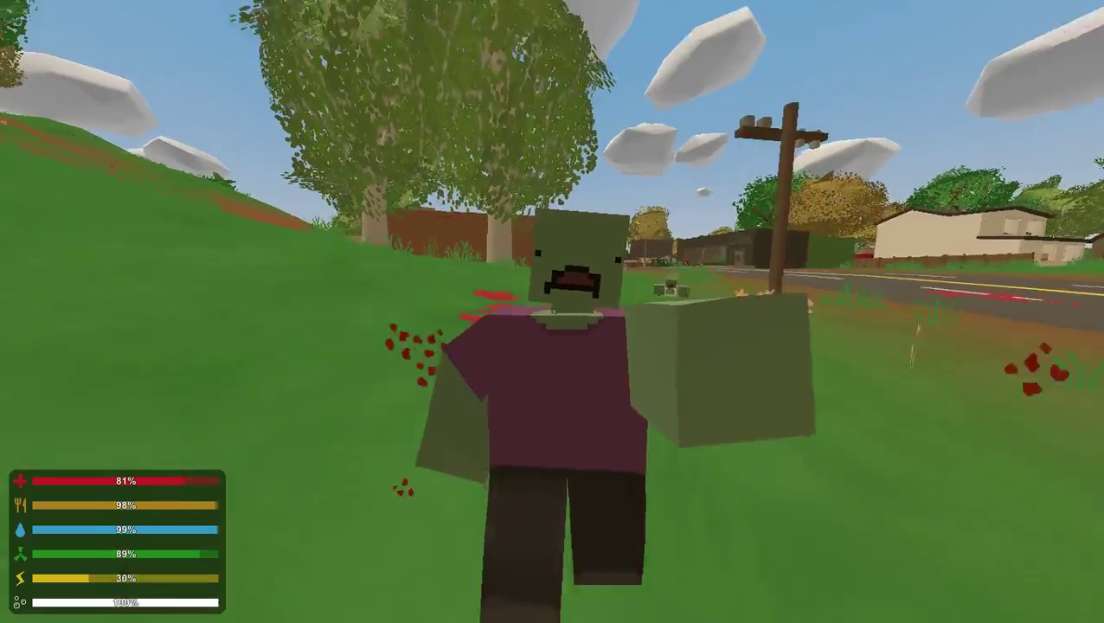
pyautogui.click(553, 312)
pyautogui.click(552, 311)
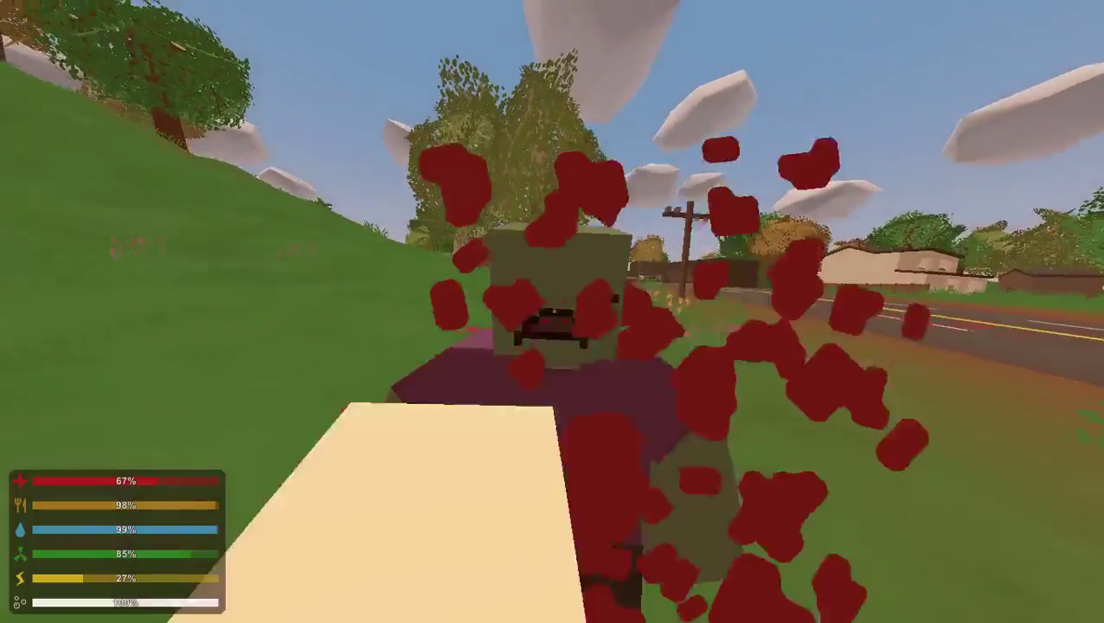
pyautogui.press('s')
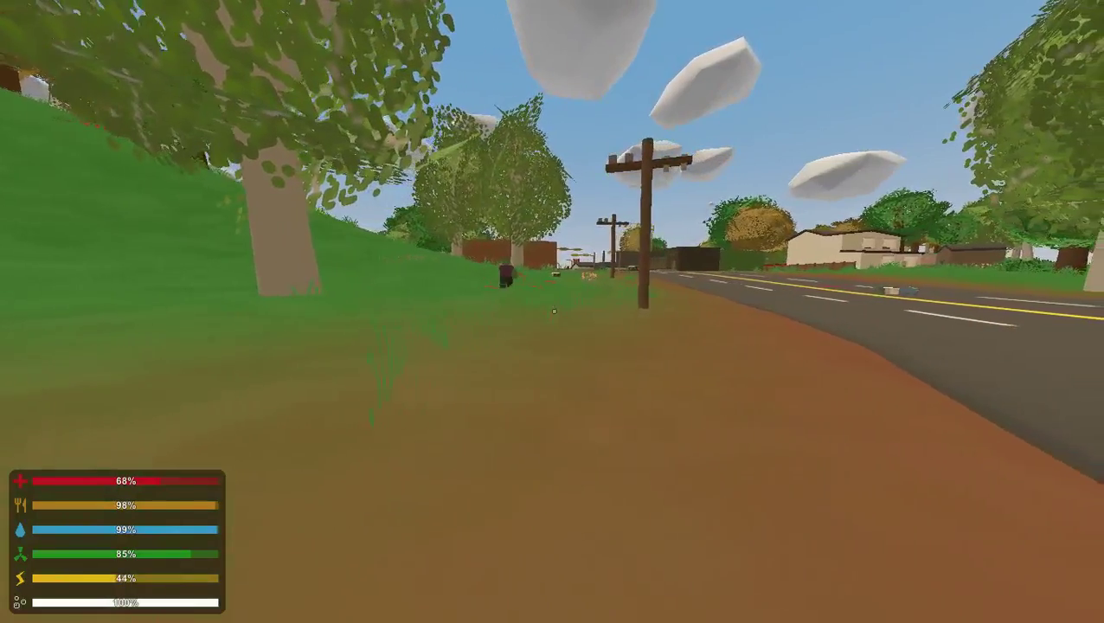
# - Run down the road toward the houses and reach the shed shelf holding the Canteen
pyautogui.press('w')
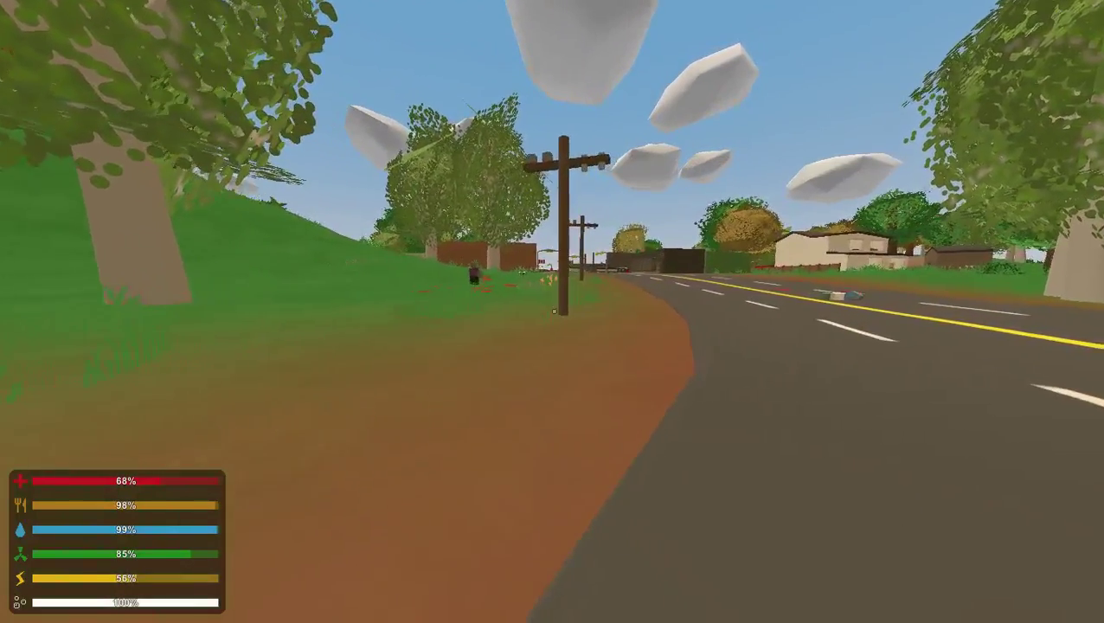
pyautogui.press('w')
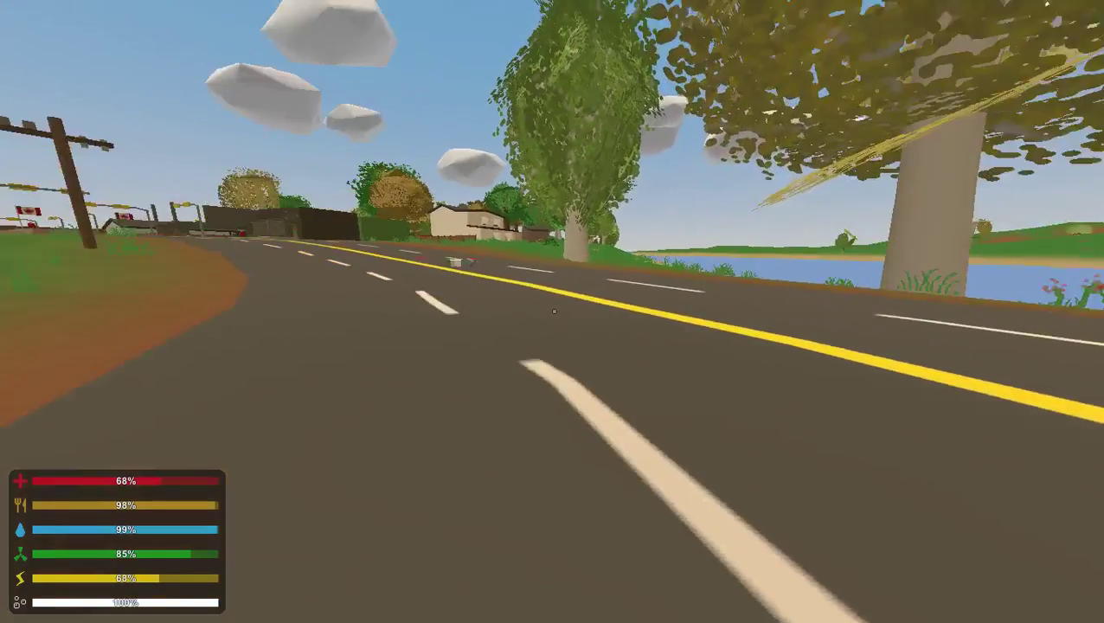
pyautogui.press('w')
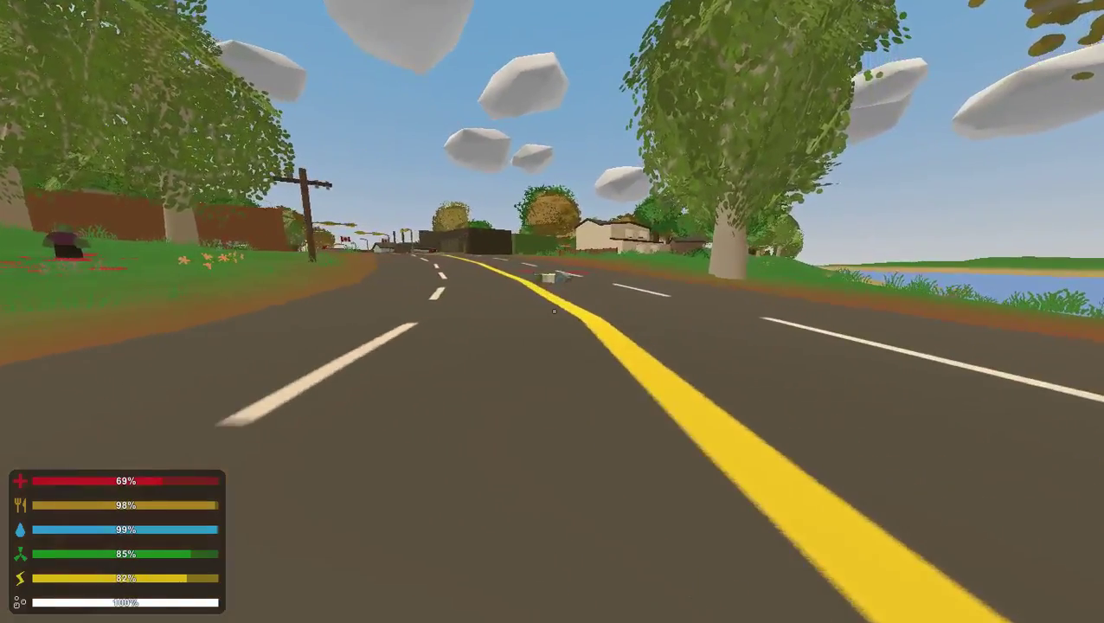
pyautogui.press('w')
pyautogui.press('w')
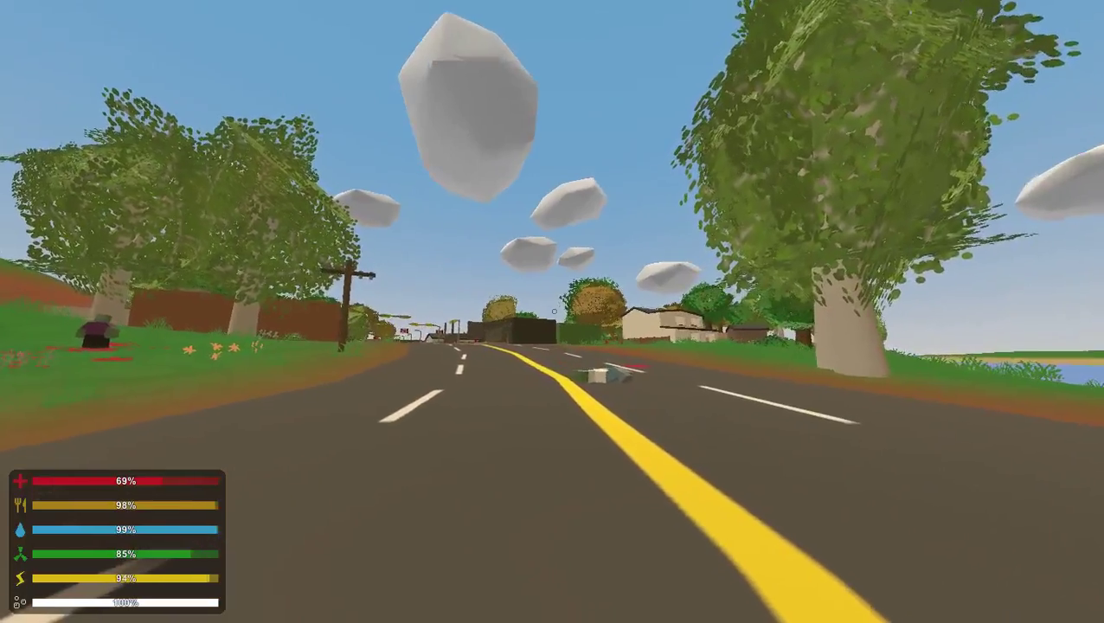
pyautogui.press('w')
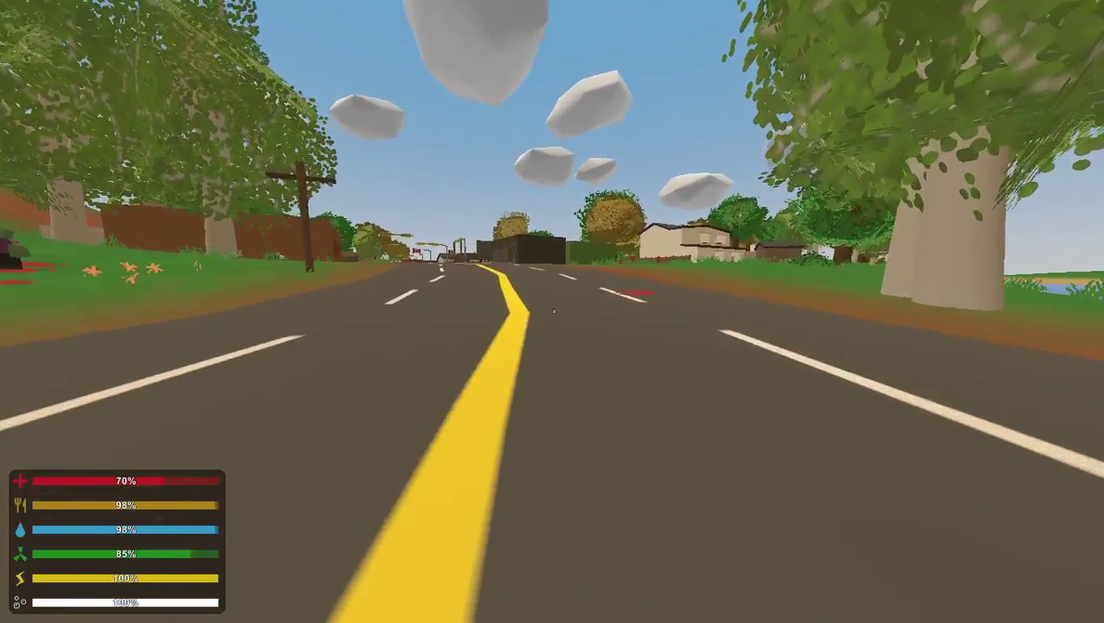
pyautogui.press('w')
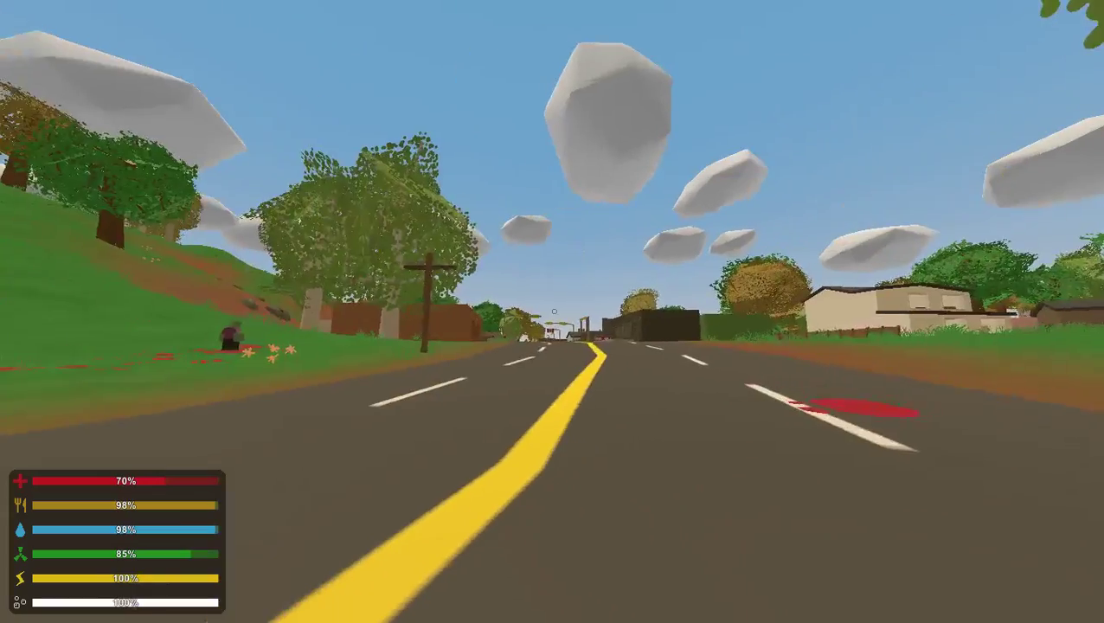
pyautogui.press('w')
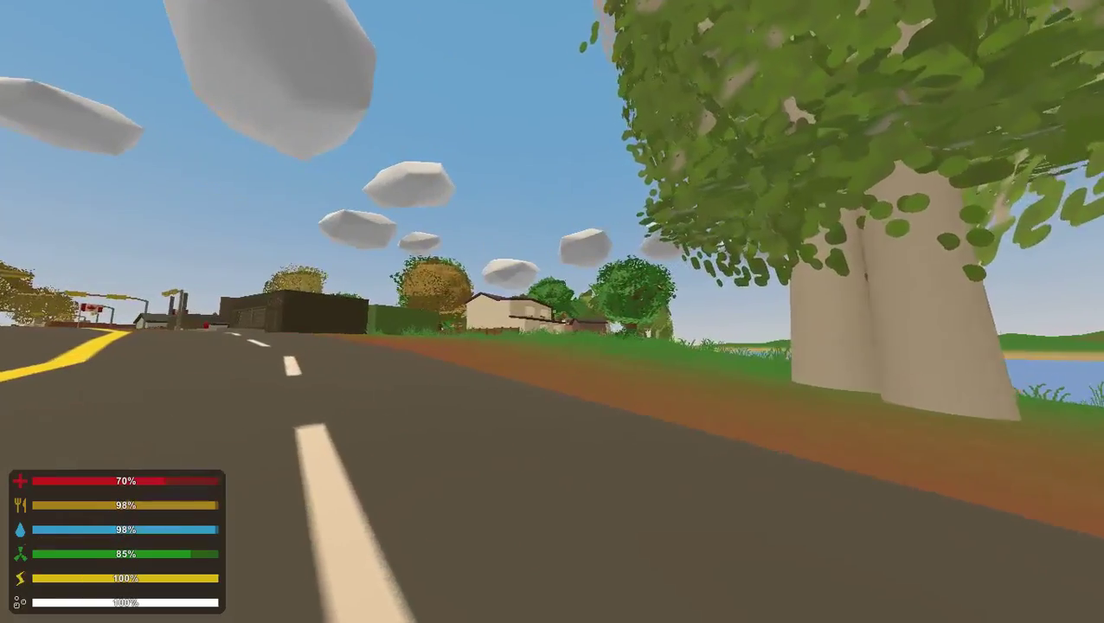
pyautogui.press('w')
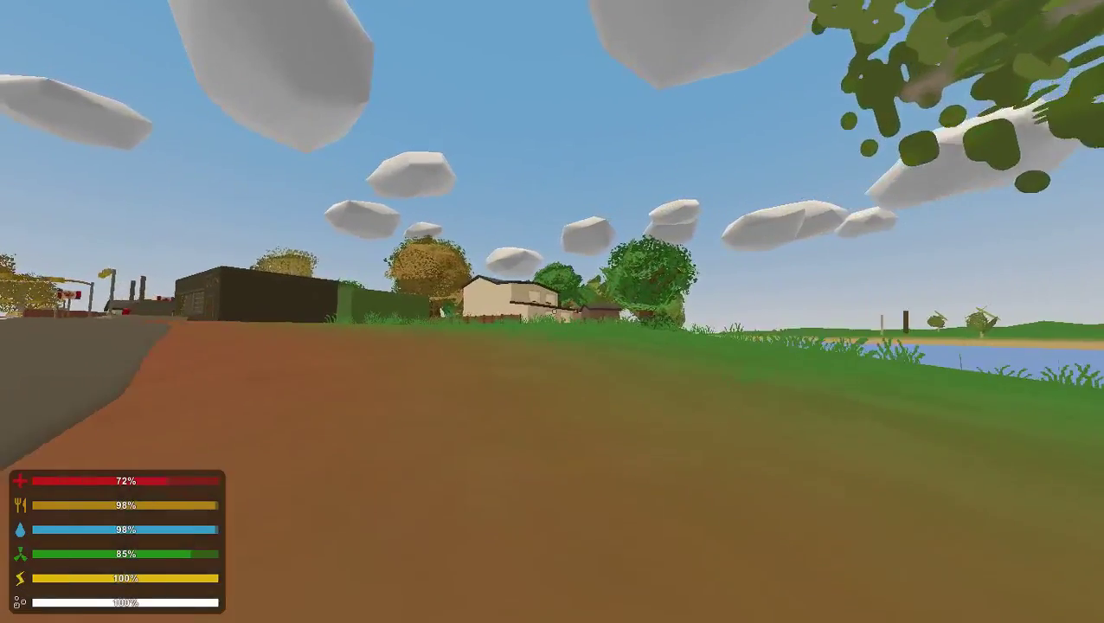
pyautogui.press('w')
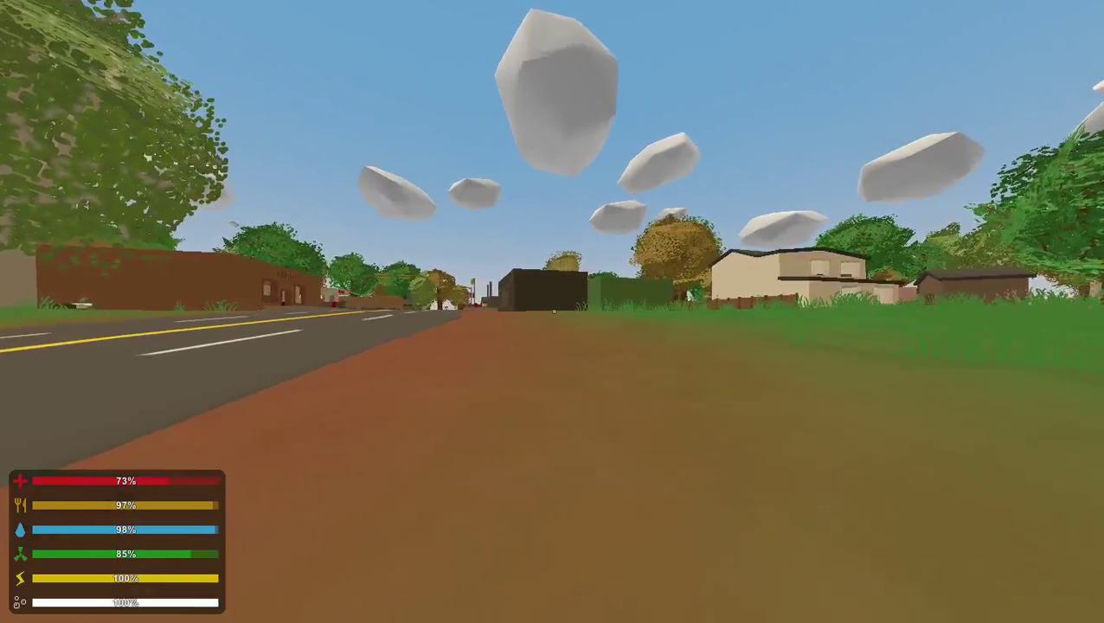
pyautogui.press('w')
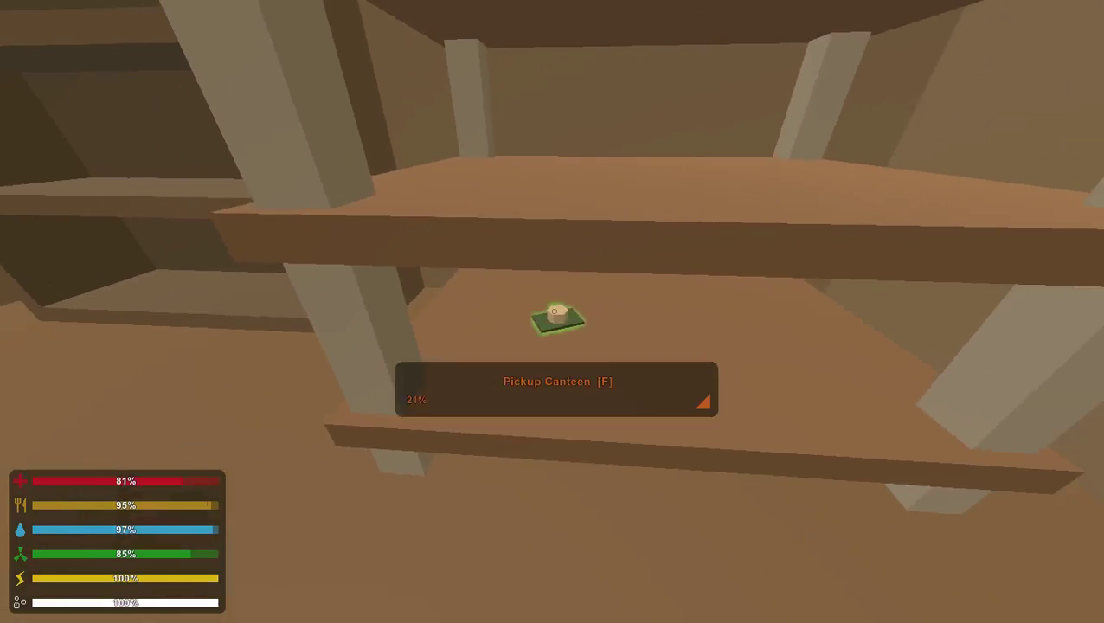
# - Take the Canteen from the shelf and walk out of the shed into the yard
pyautogui.press('1')
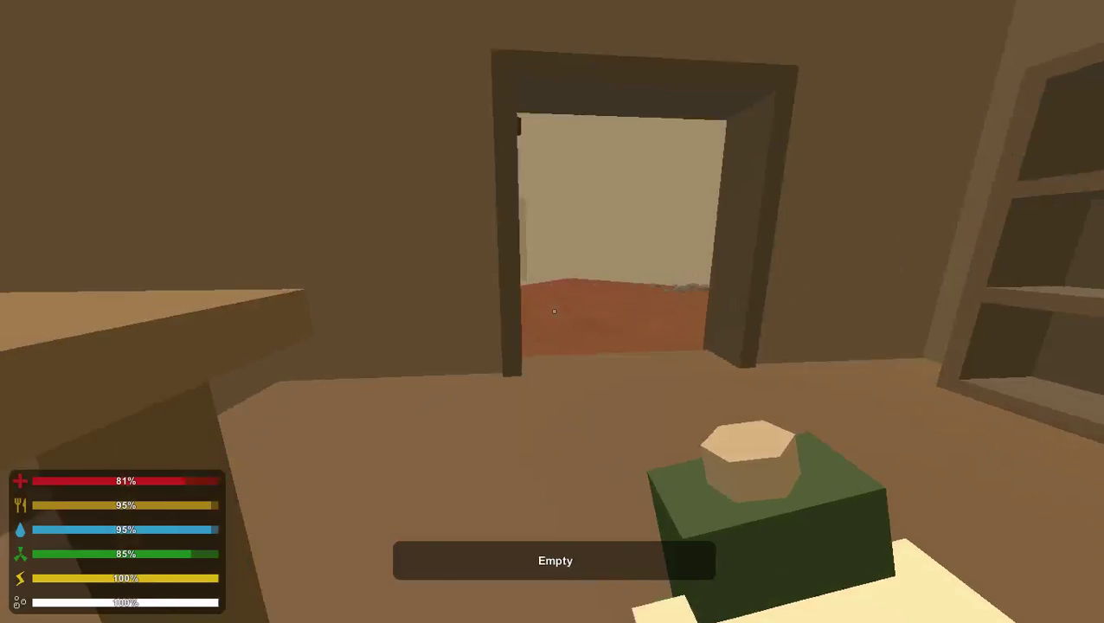
pyautogui.press('w')
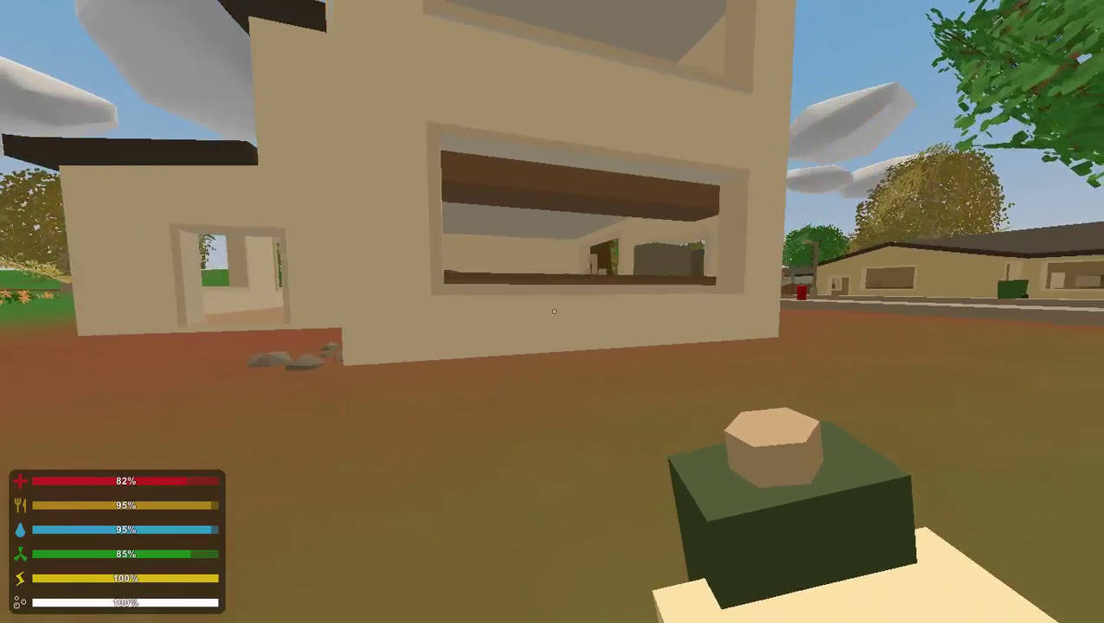
# - Walk along the yard fence and past the picnic table toward the street
pyautogui.press('w')
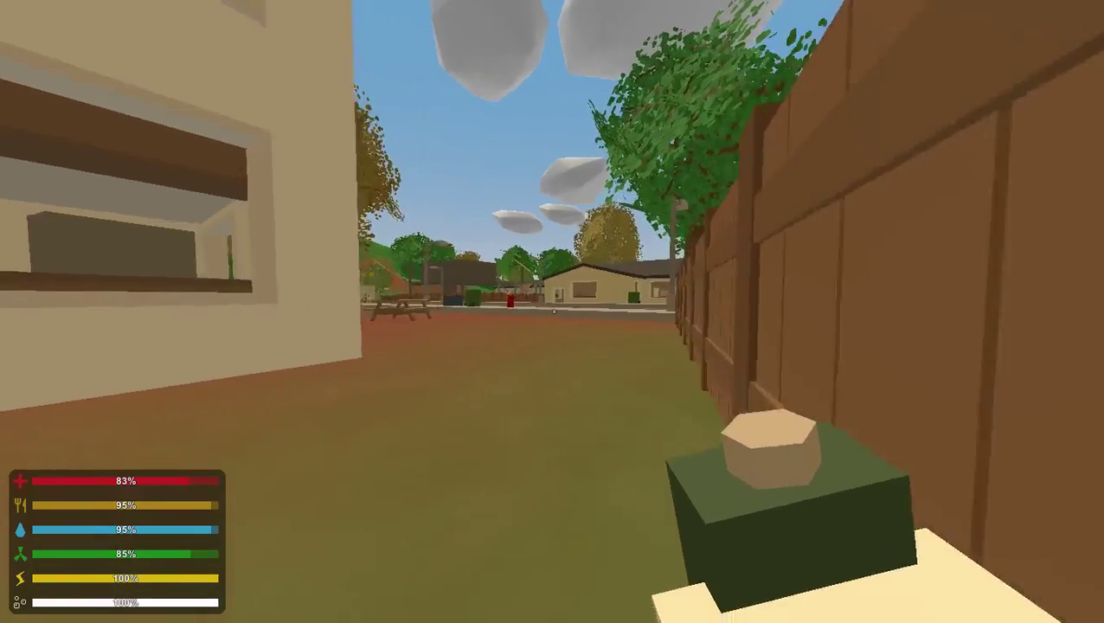
pyautogui.press('w')
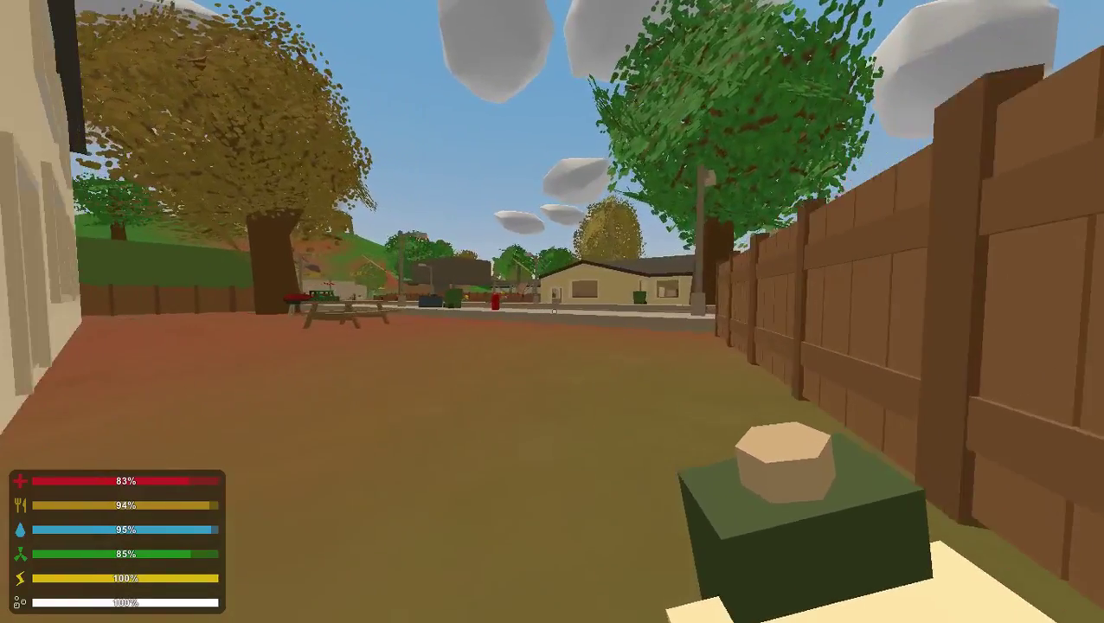
pyautogui.press('w')
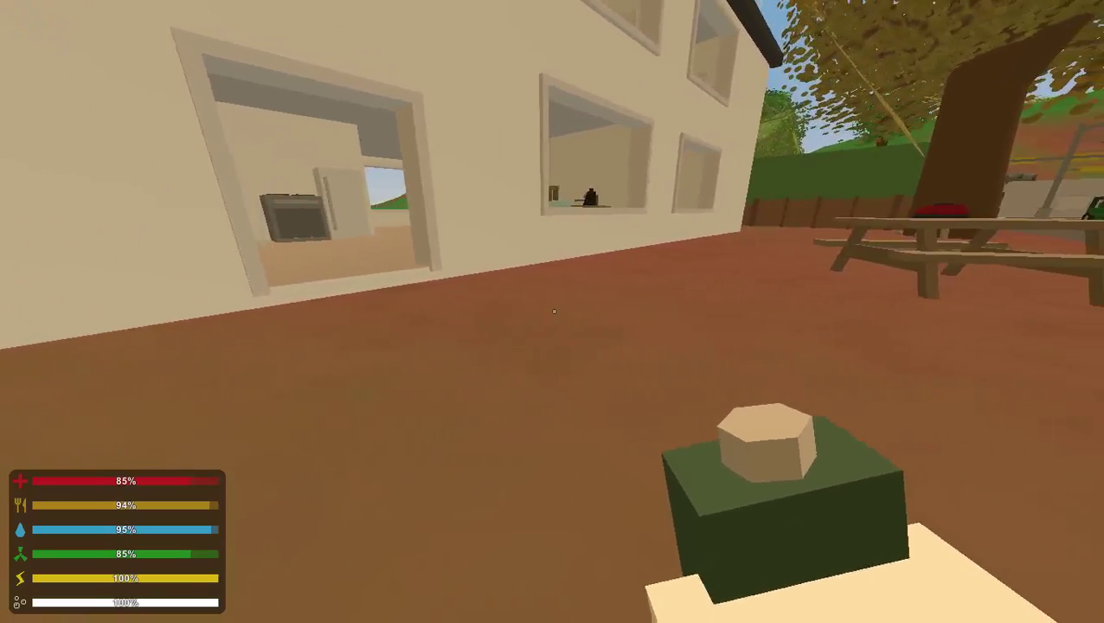
pyautogui.press('w')
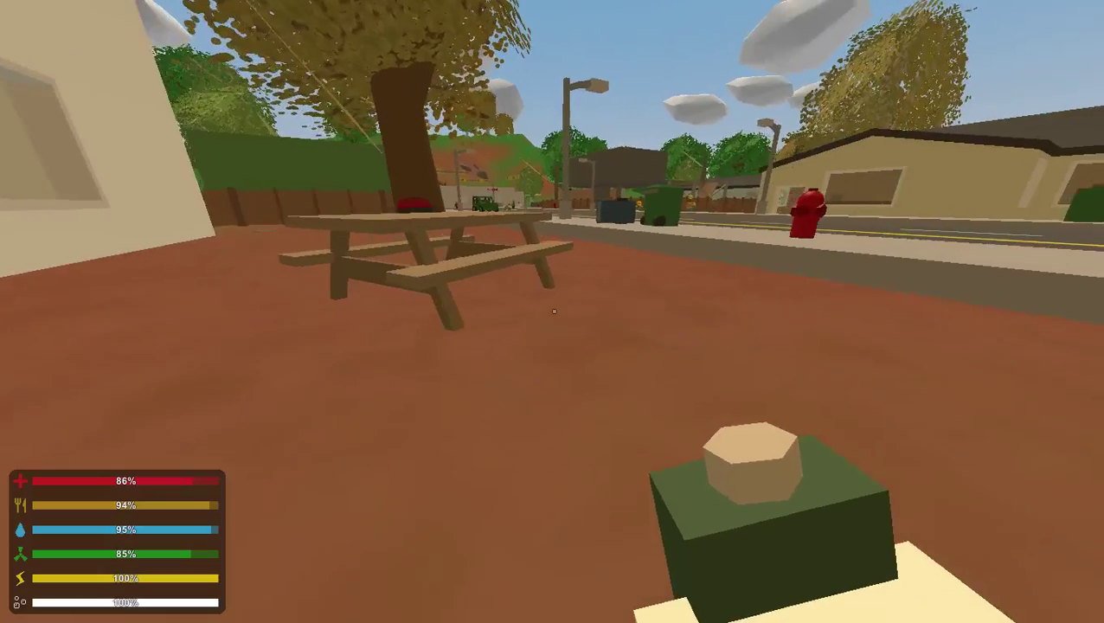
pyautogui.press('w')
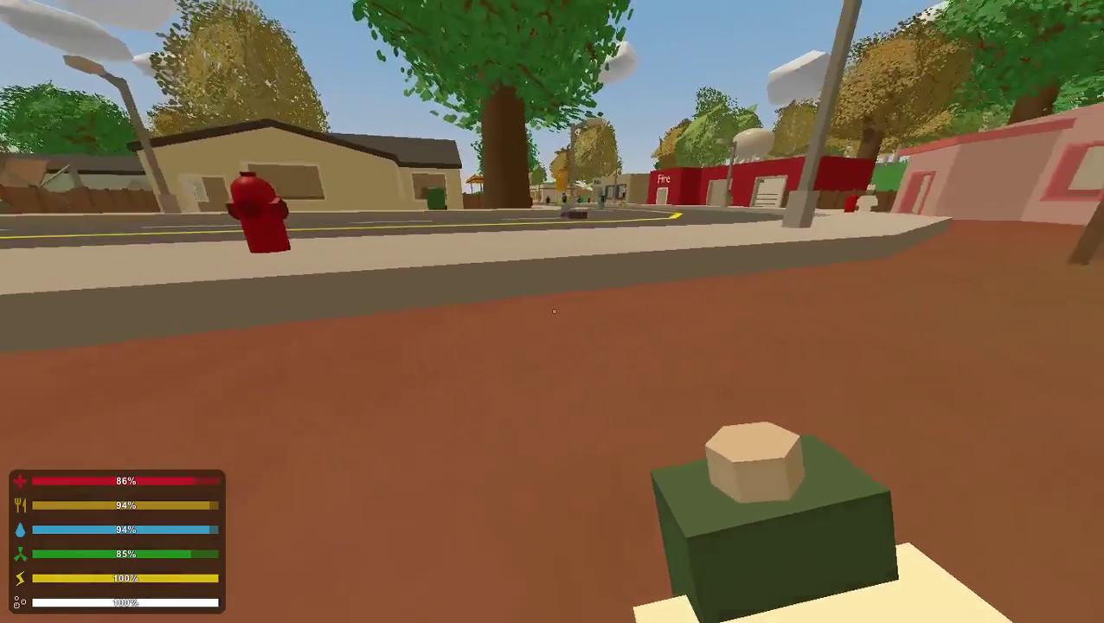
# - Follow the sidewalk past the fire hydrant and around the pink Diner to its back lot
pyautogui.press('w')
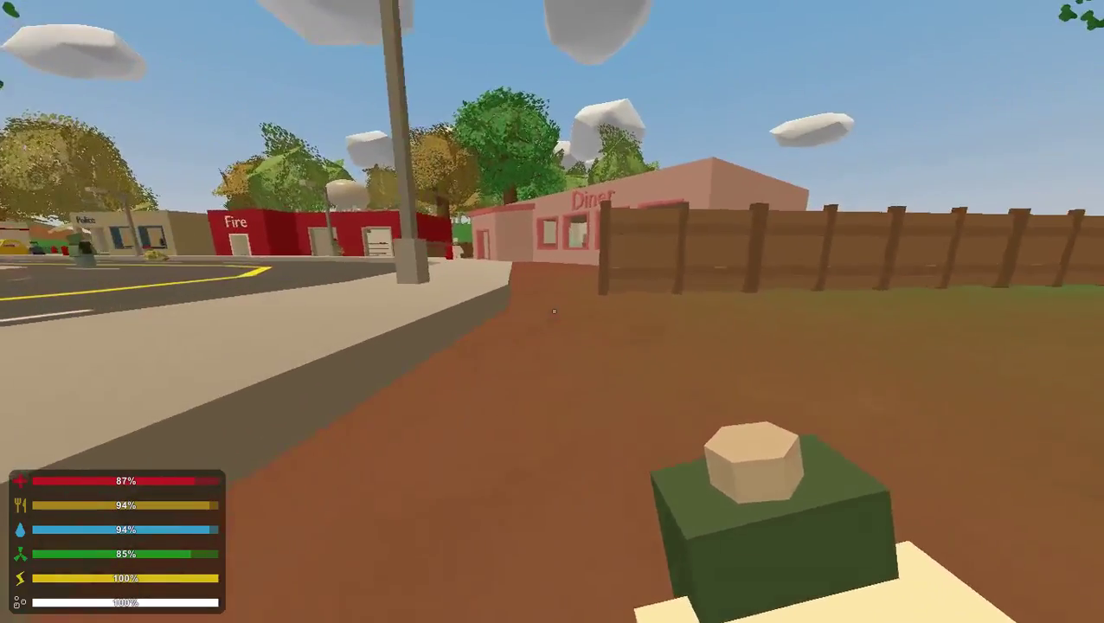
pyautogui.press('w')
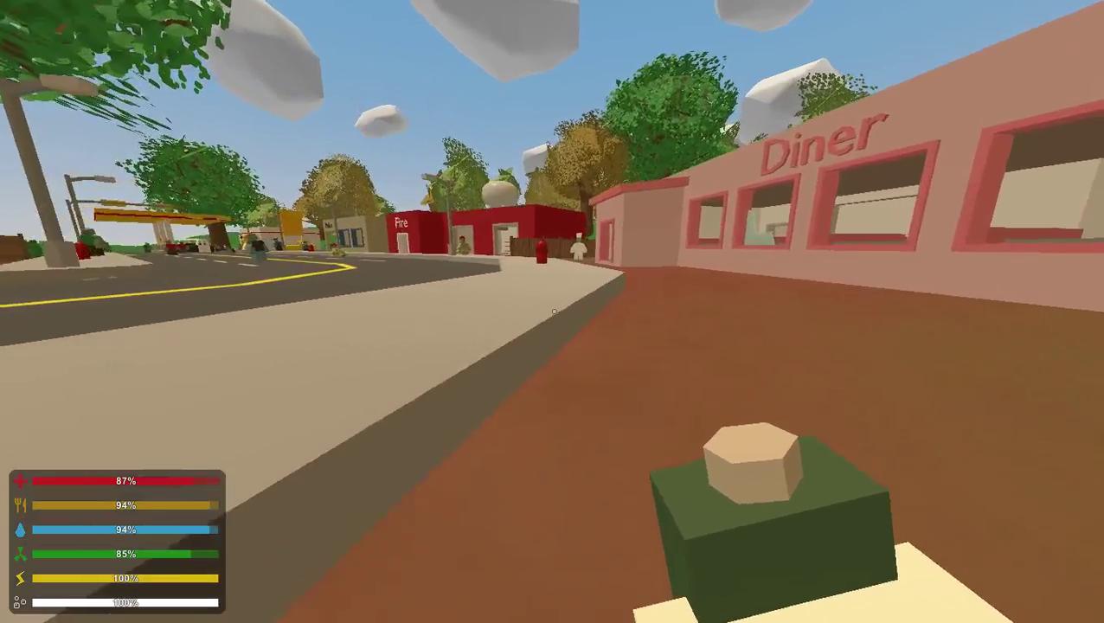
pyautogui.press('w')
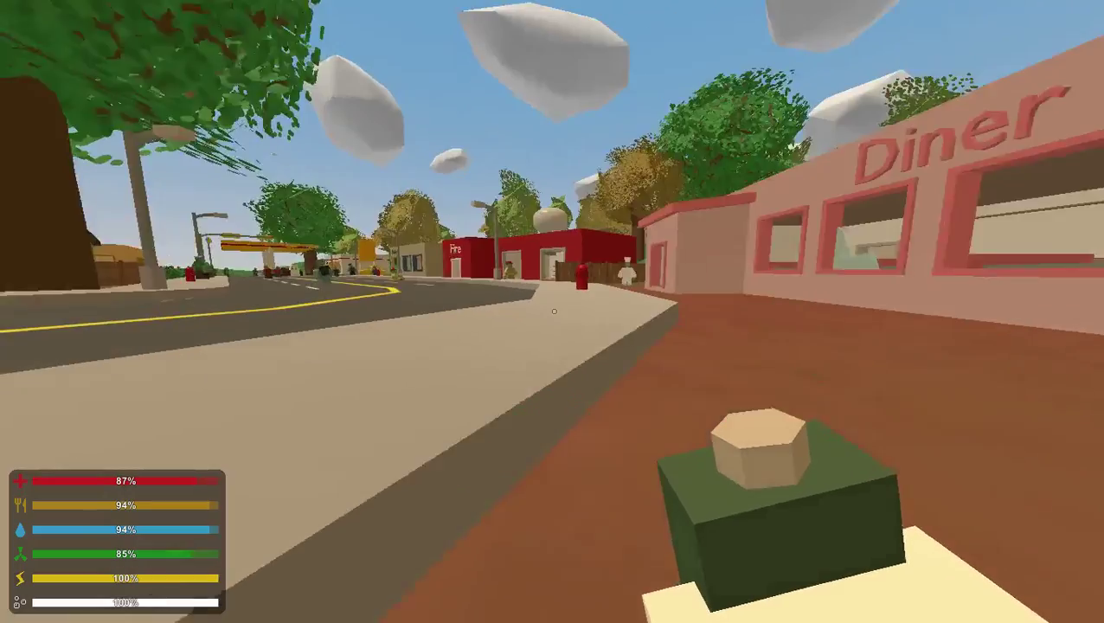
pyautogui.press('w')
pyautogui.press('w')
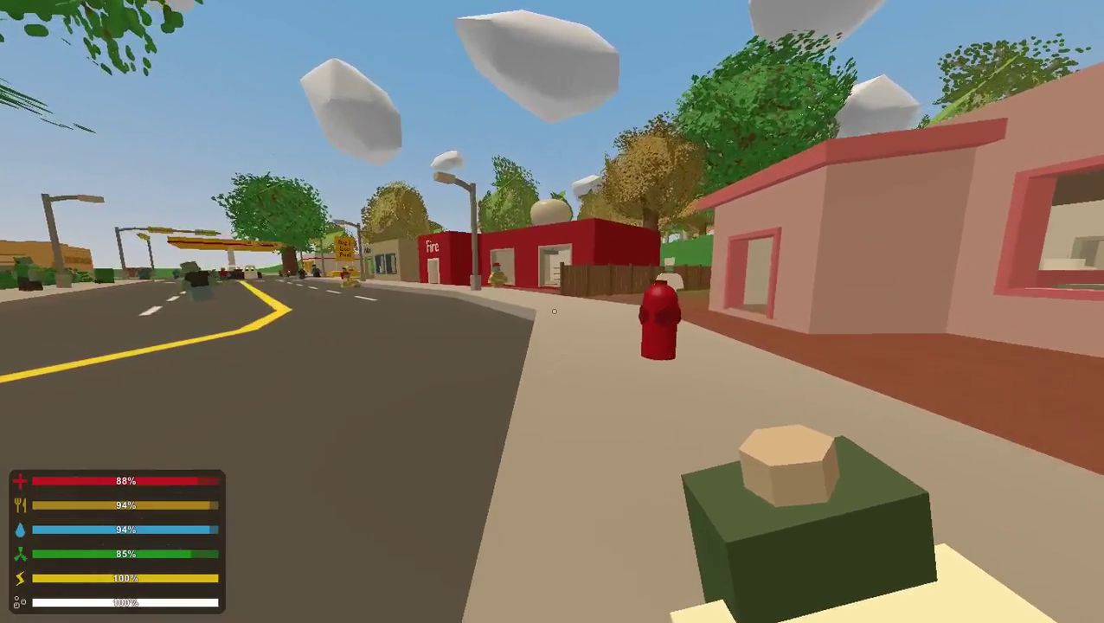
pyautogui.press('w')
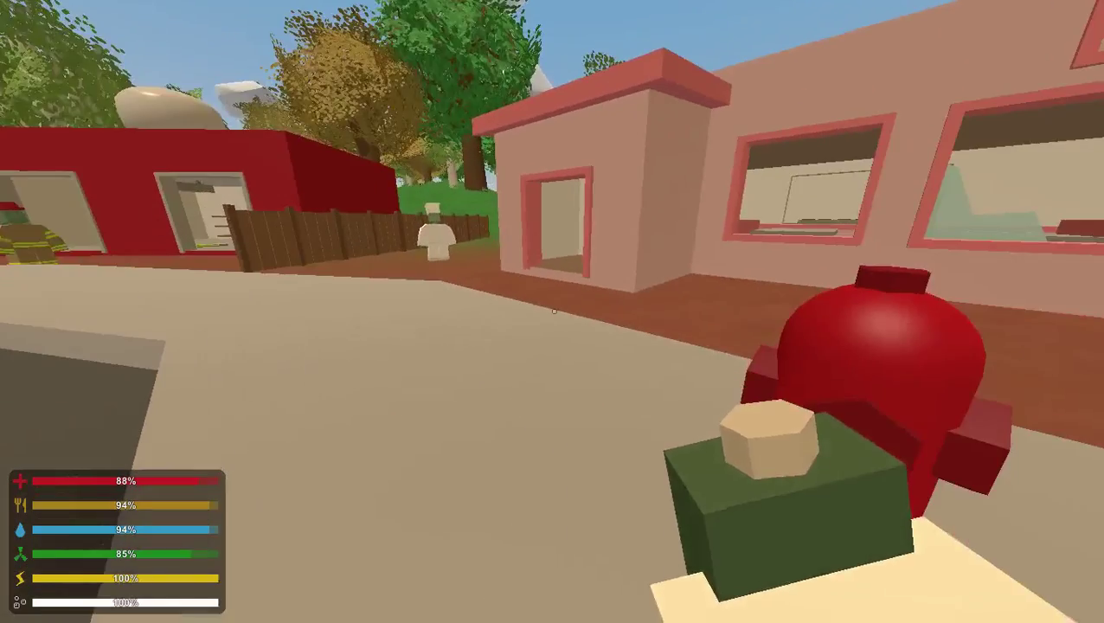
pyautogui.press('w')
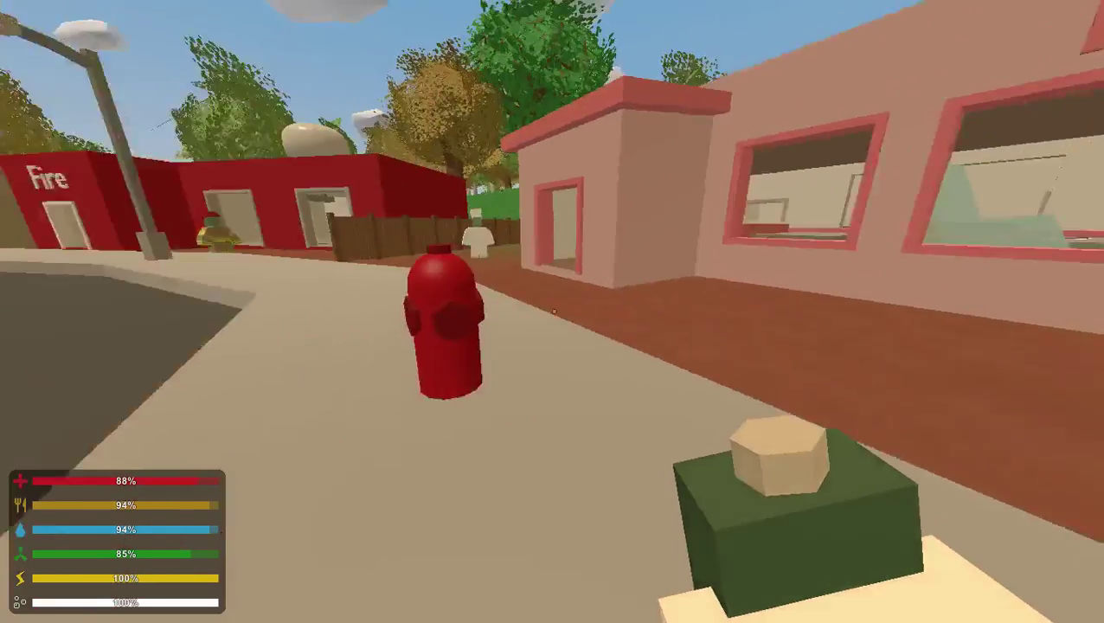
pyautogui.press('w')
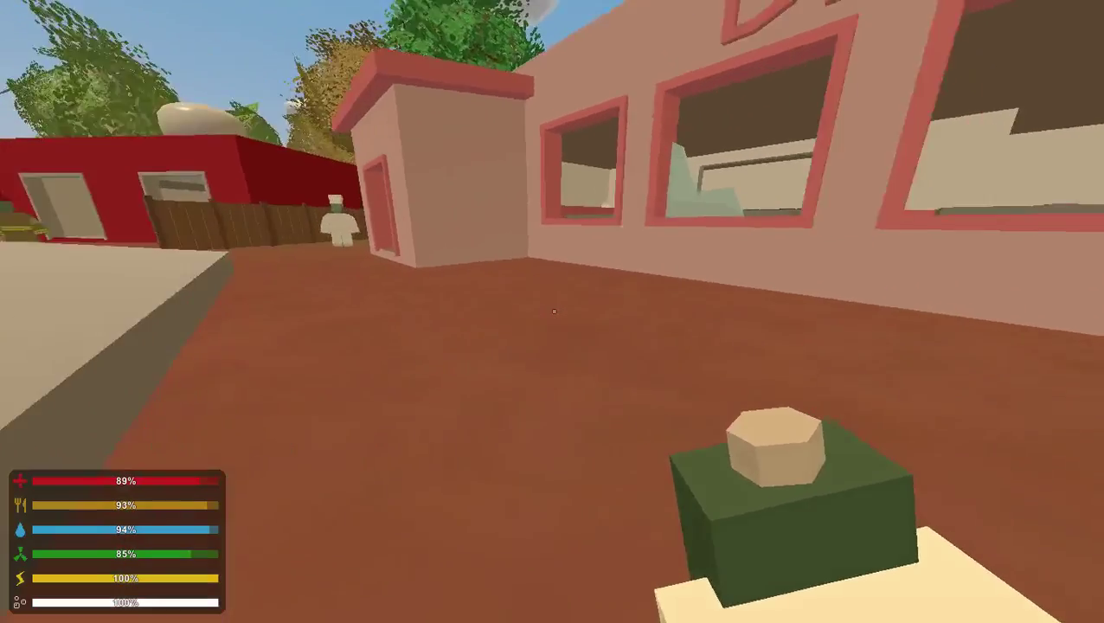
pyautogui.press('w')
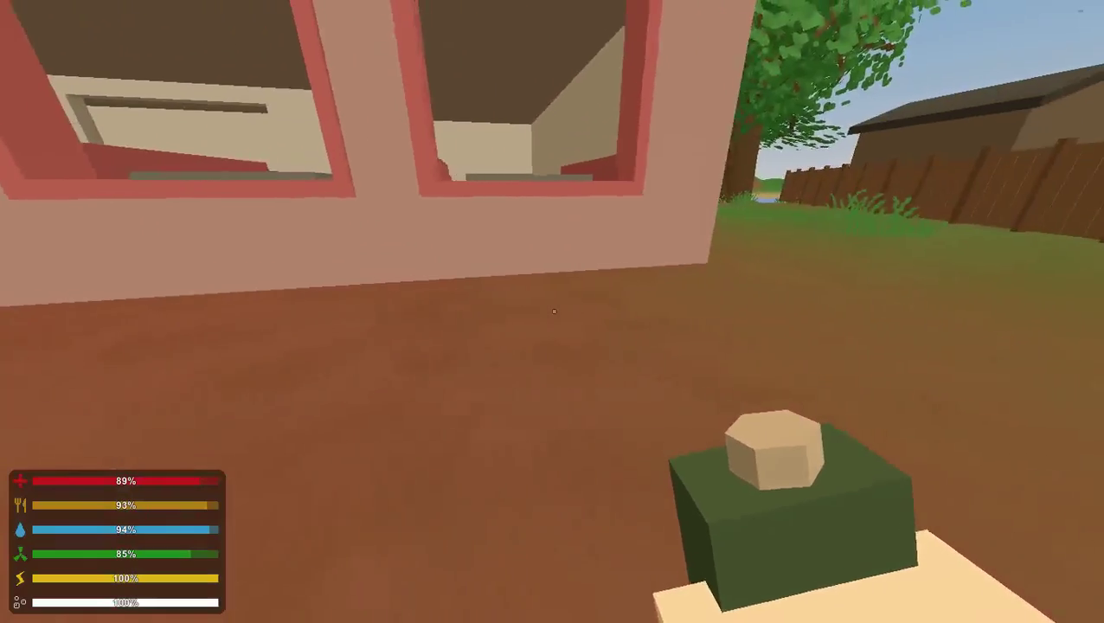
pyautogui.press('w')
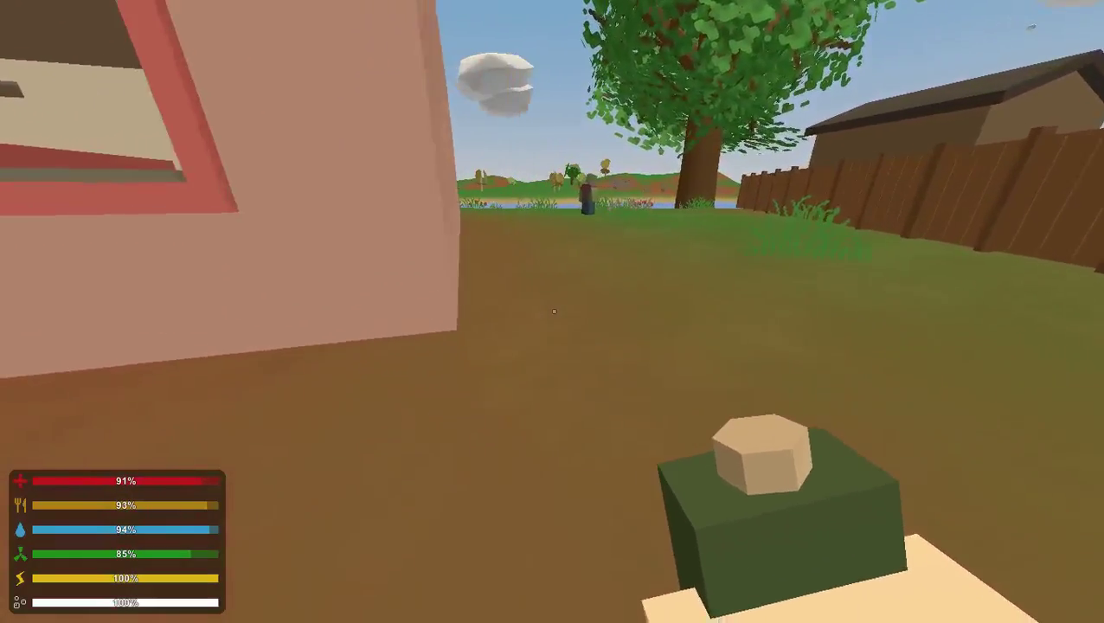
# - Sidestep the zombie behind the Diner and walk along the brown house wall toward the bin
pyautogui.press('w')
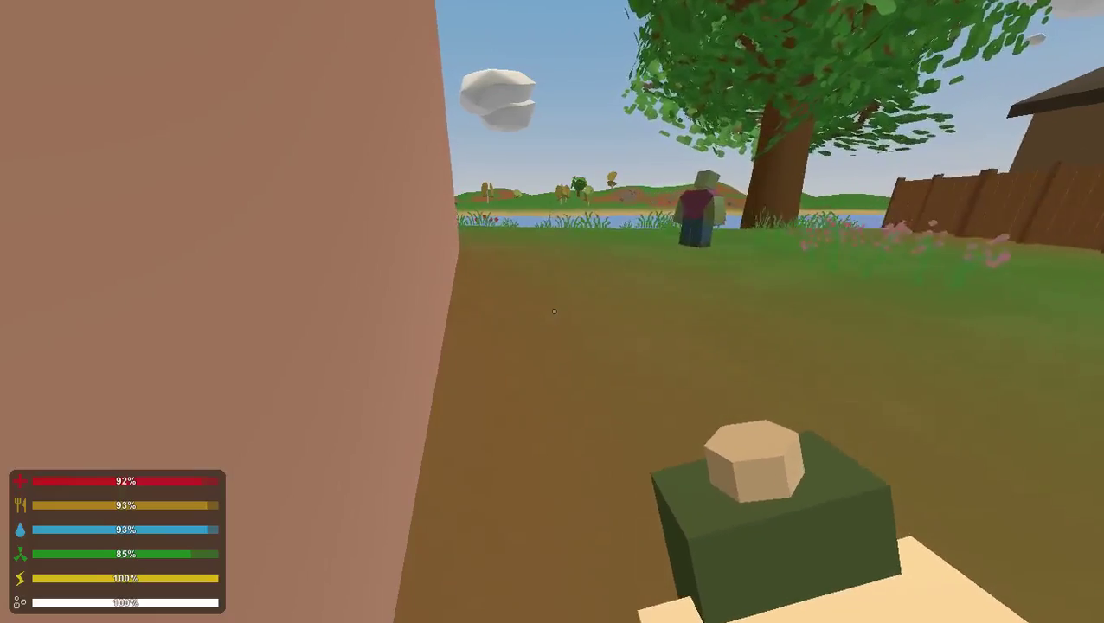
pyautogui.press('w')
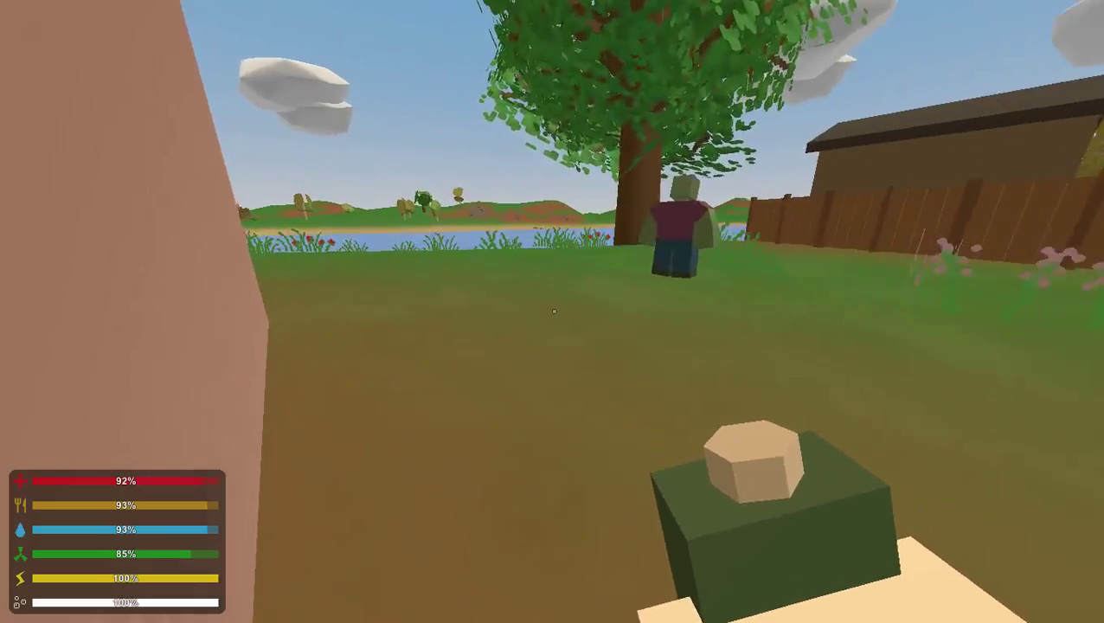
pyautogui.press('w')
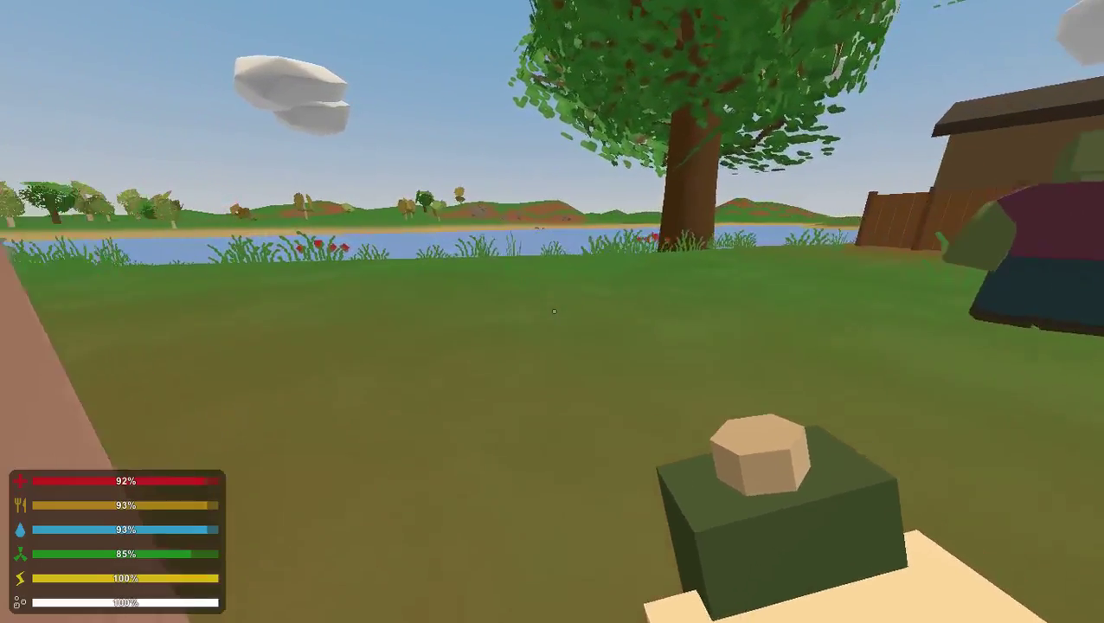
pyautogui.press('w')
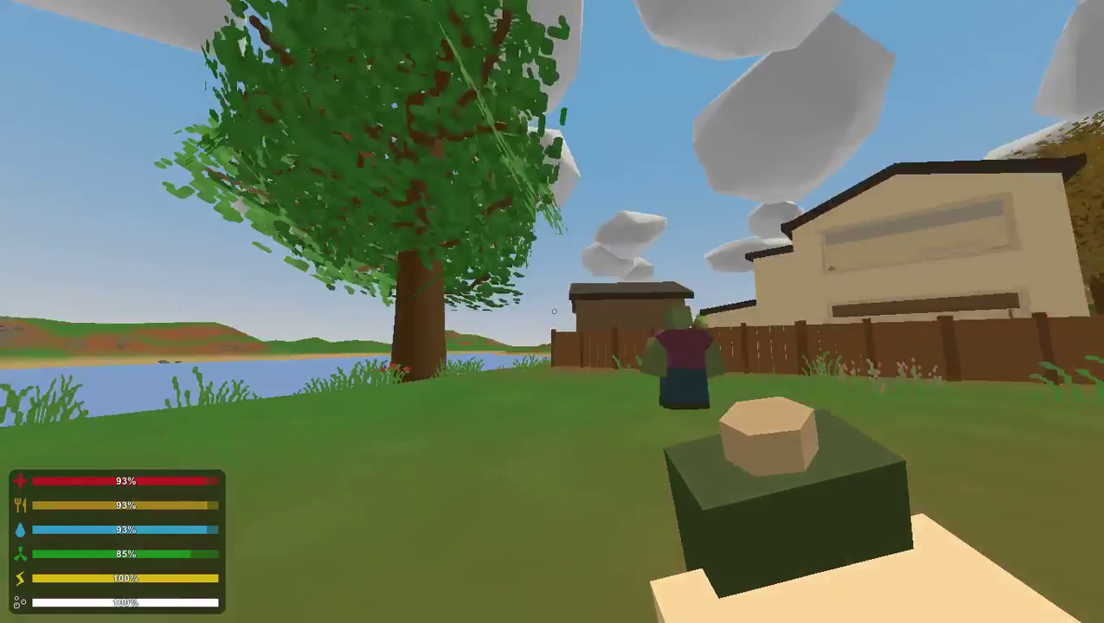
pyautogui.press('w')
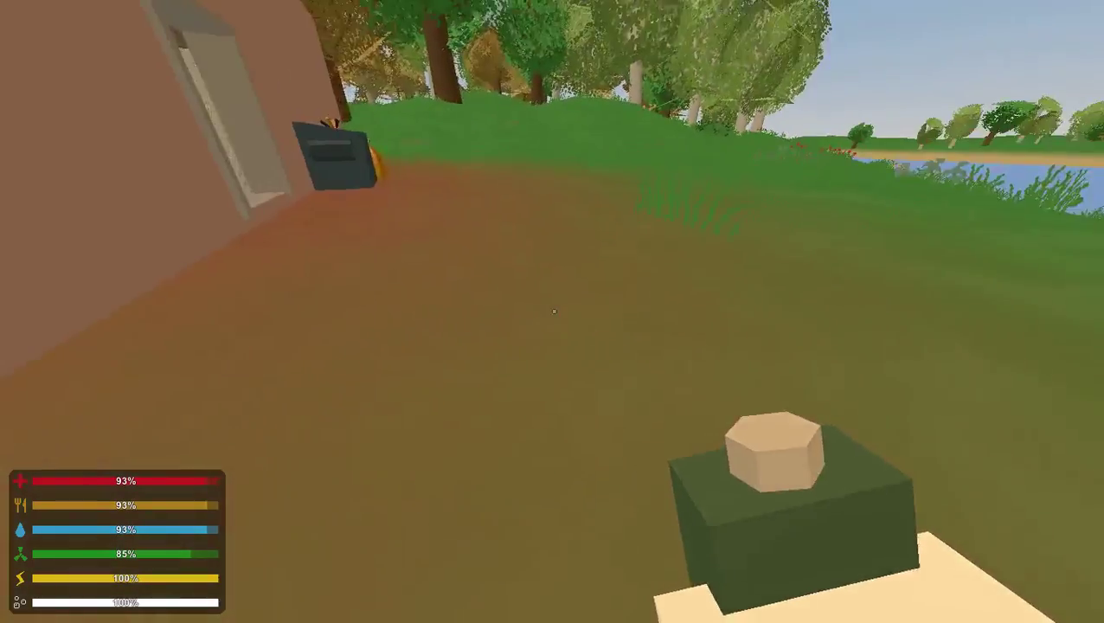
pyautogui.press('w')
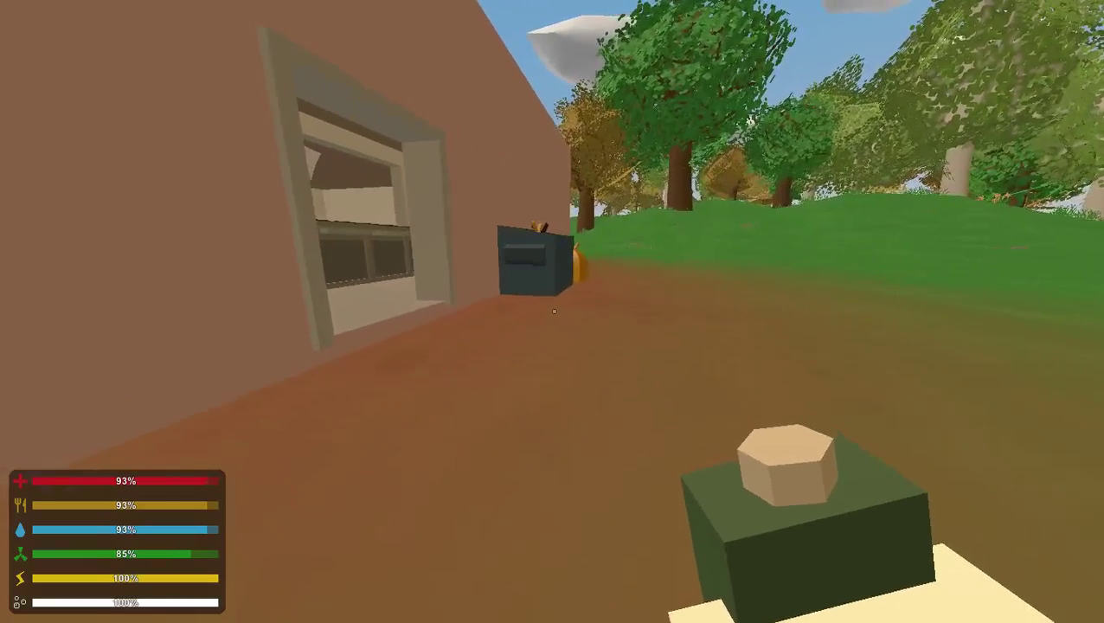
# - Dodge the zombie attacking near the bin and turn toward the hillside at 5% health
pyautogui.press('w')
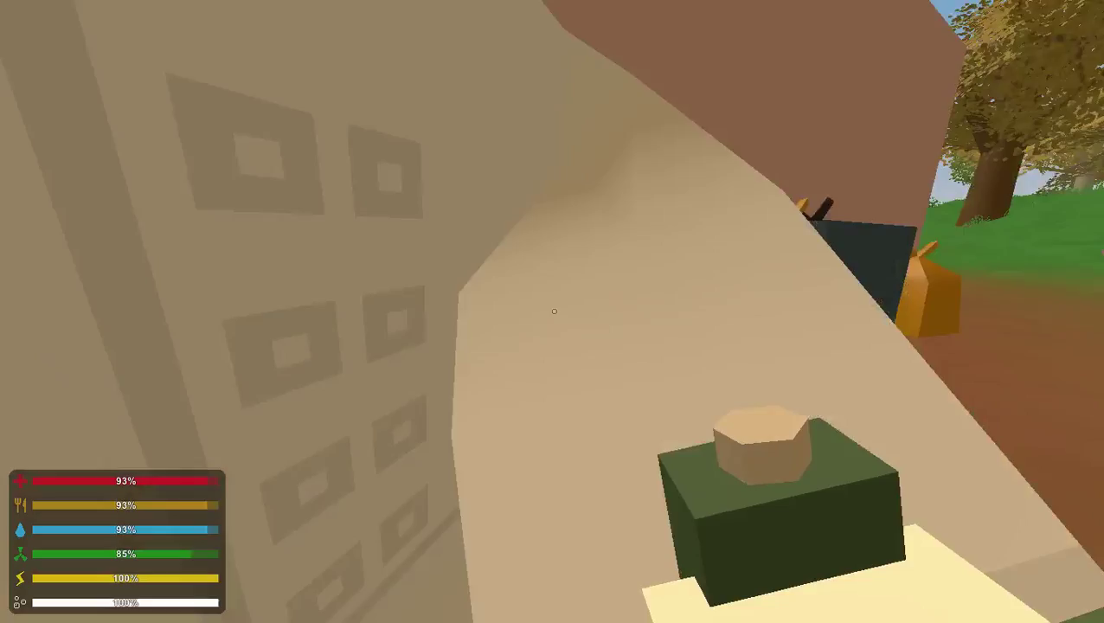
pyautogui.press('w')
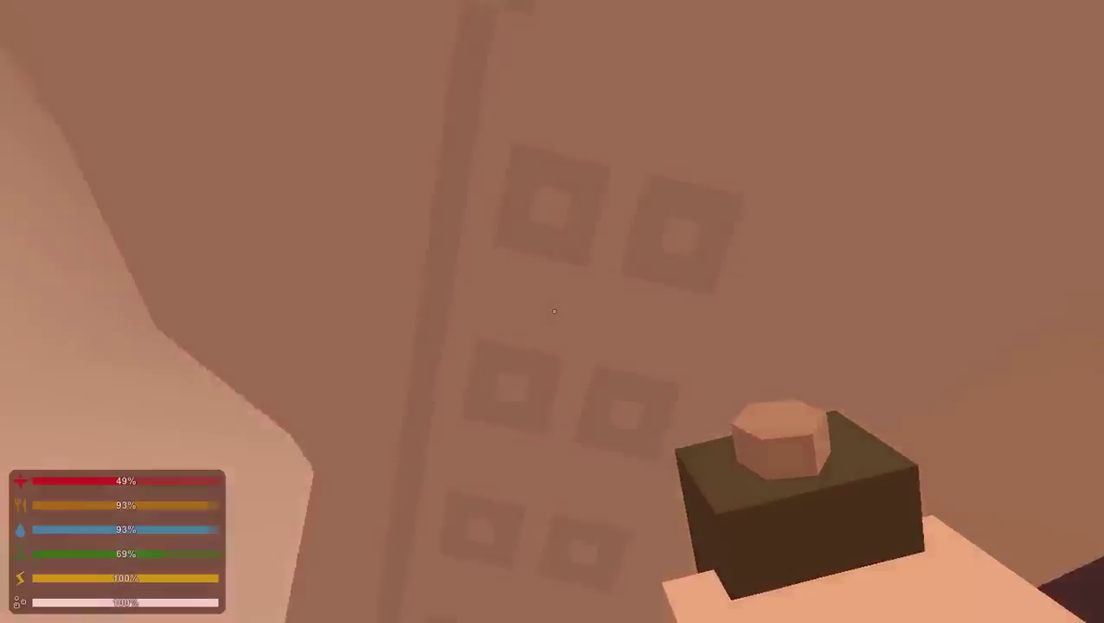
pyautogui.press('w')
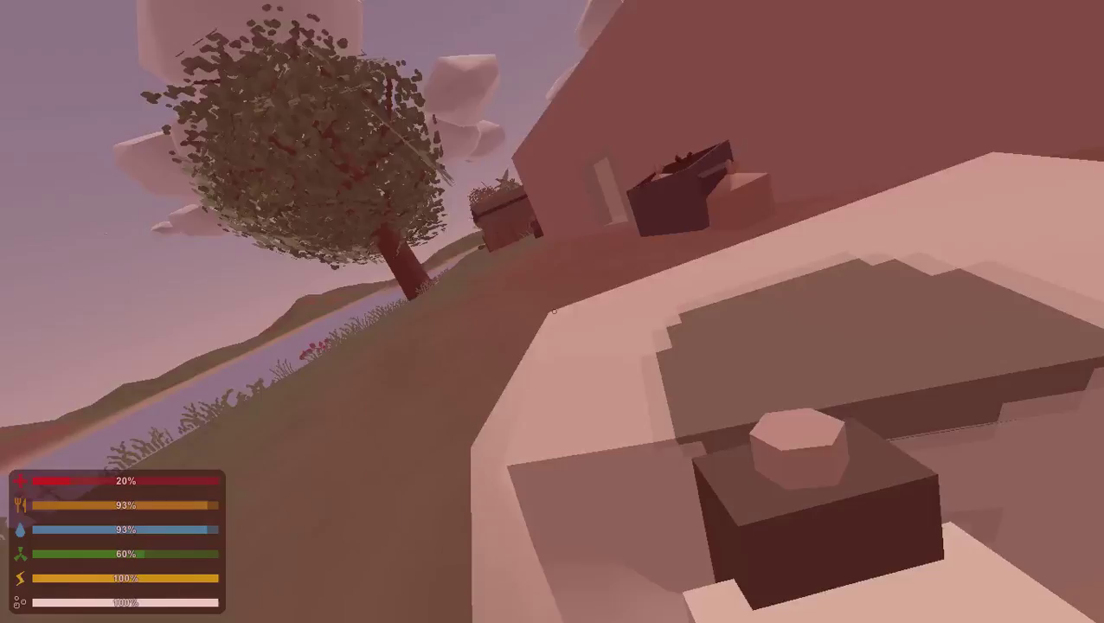
pyautogui.press('w')
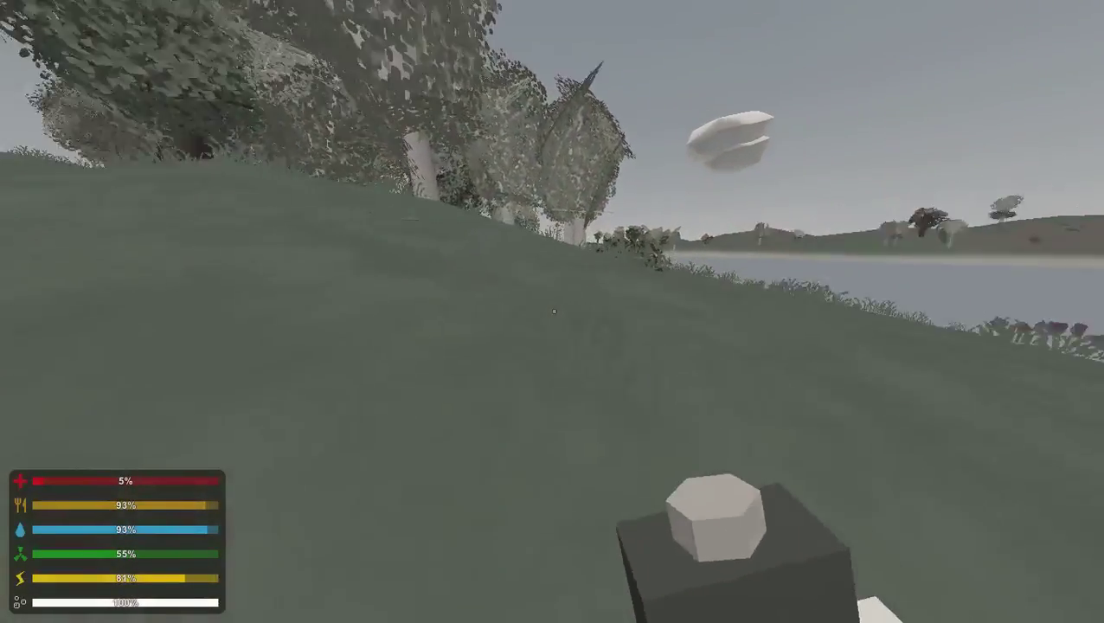
# - Sprint through the forest until the village is in sight, then bring up the Craft menu with Y
pyautogui.hotkey('shift', 'w')
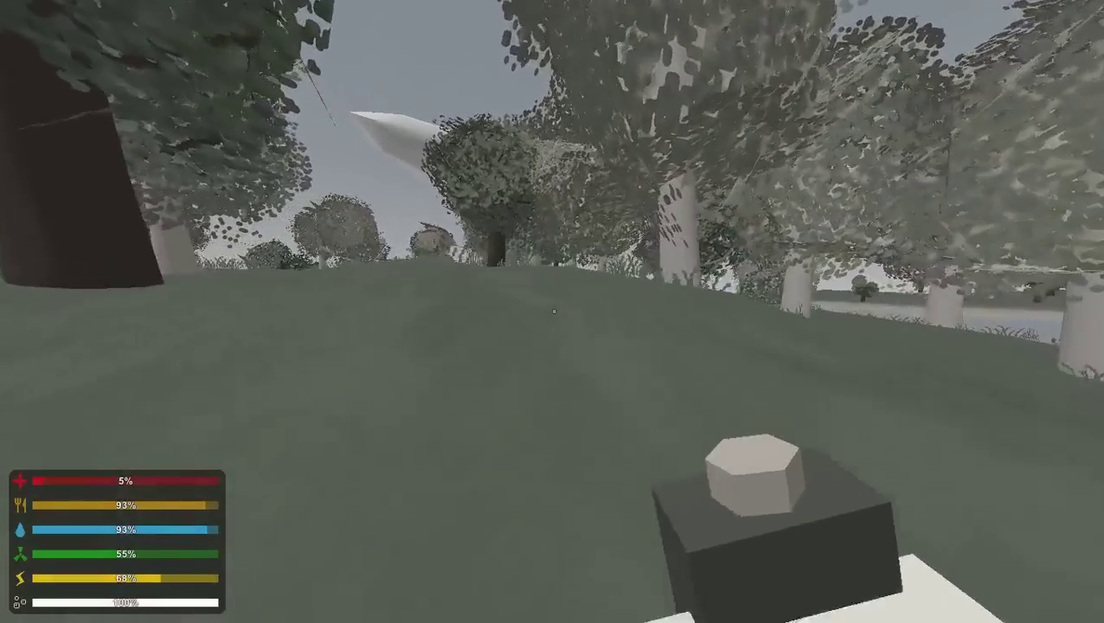
pyautogui.hotkey('shift', 'w')
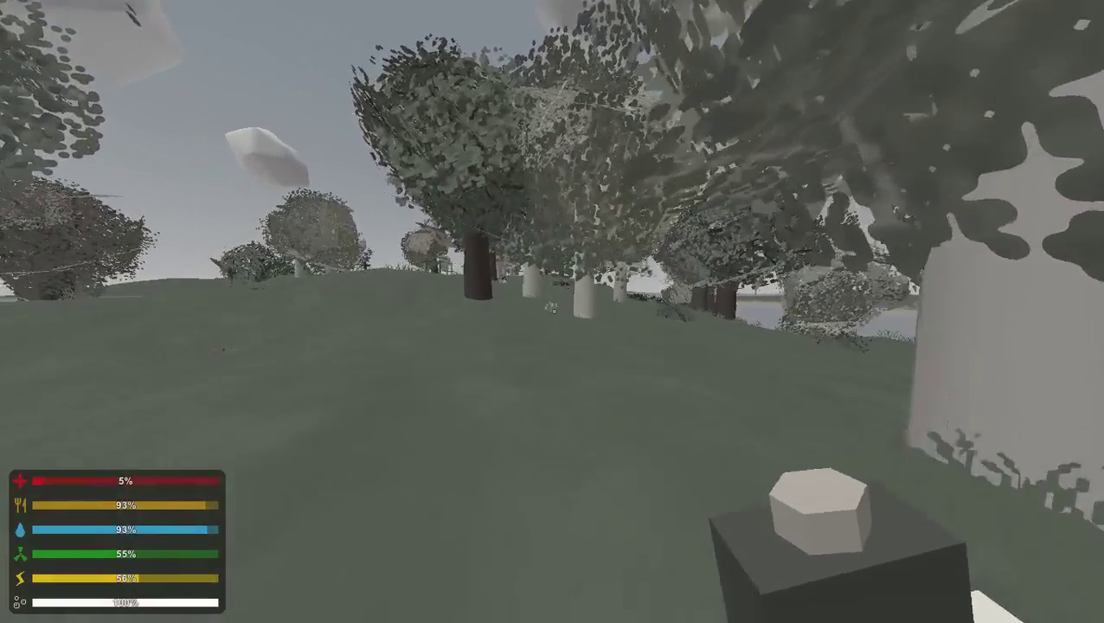
pyautogui.hotkey('shift', 'w')
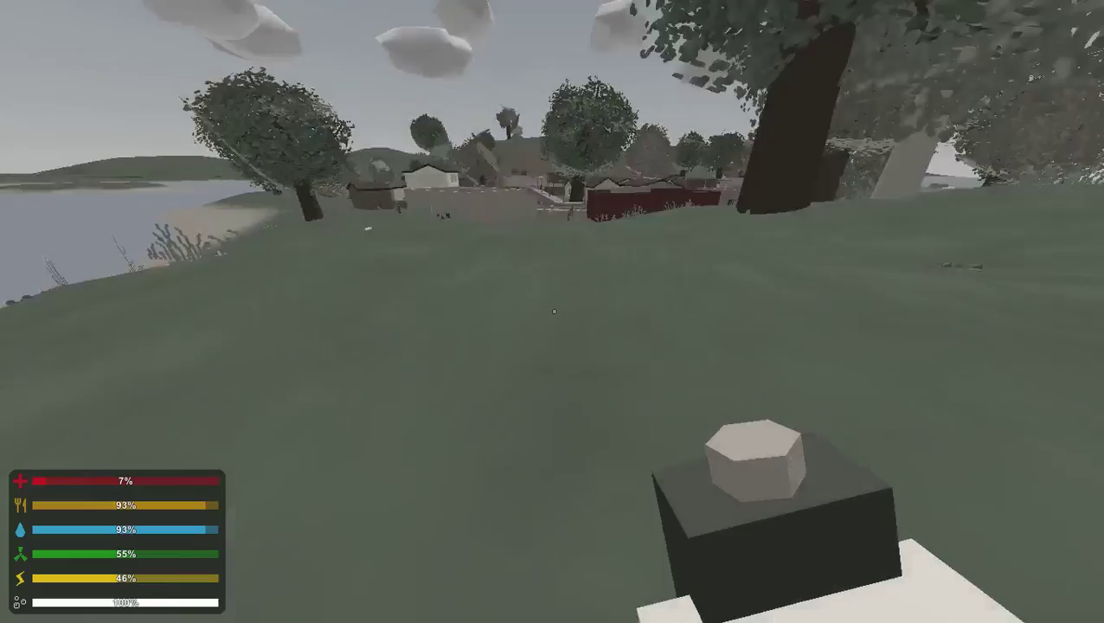
pyautogui.hotkey('shift', 'w')
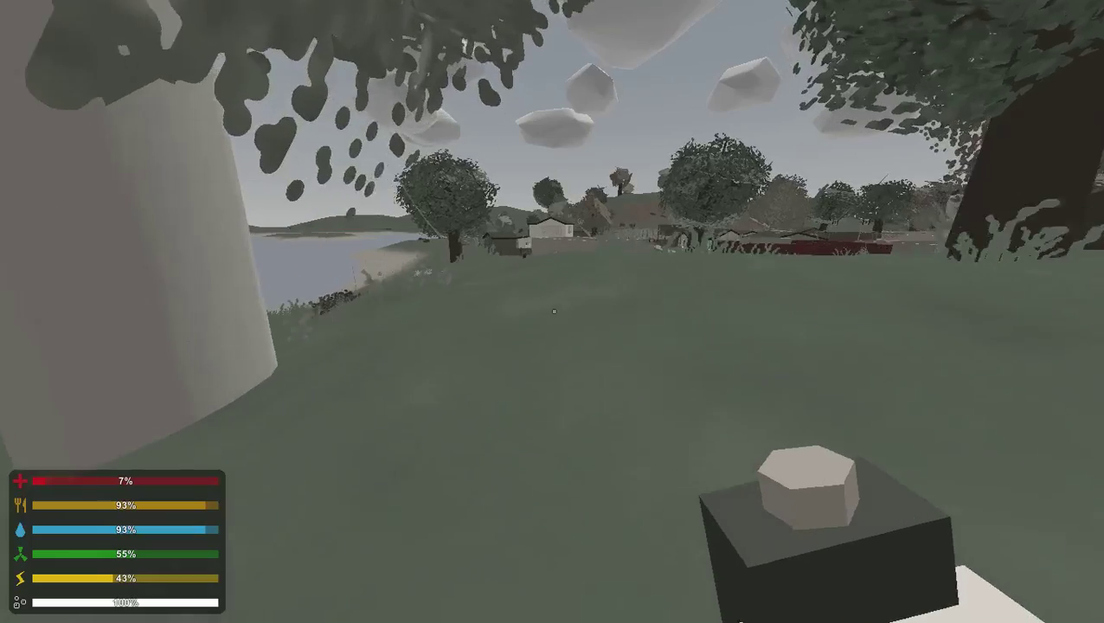
pyautogui.press('w')
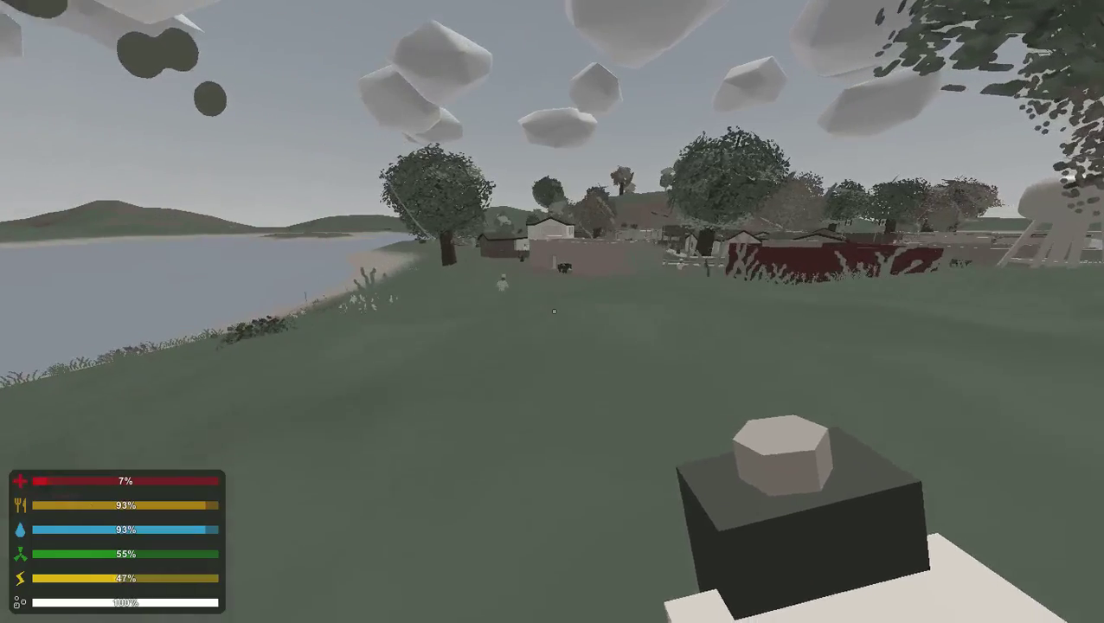
pyautogui.press('y')
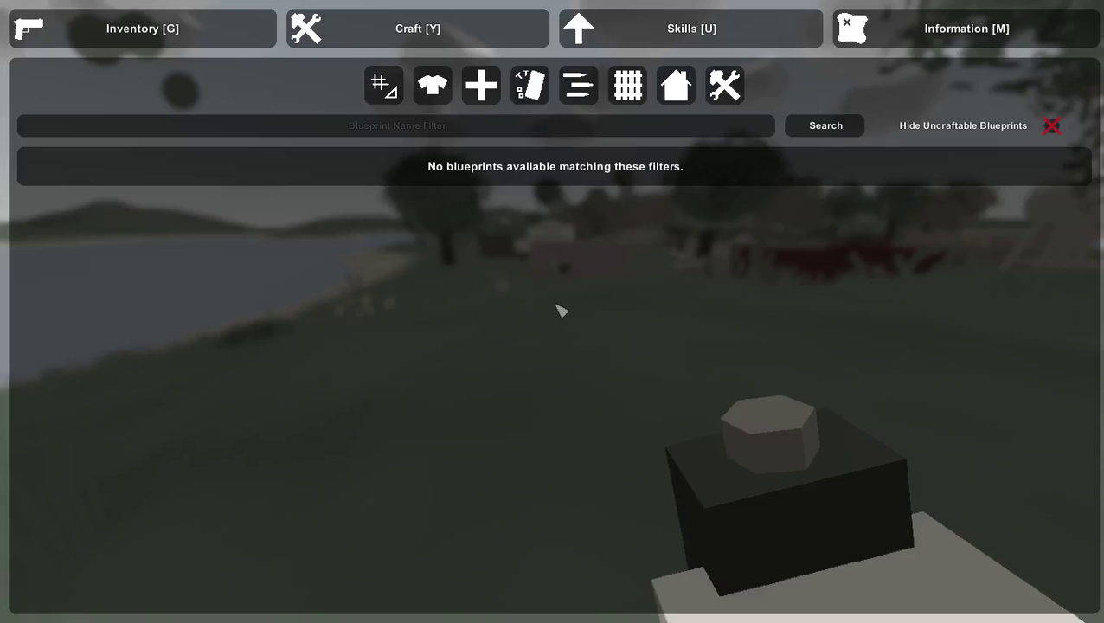
# - Drink from the 21% Canteen using its right-click menu on the Inventory tab
pyautogui.click(210, 45)
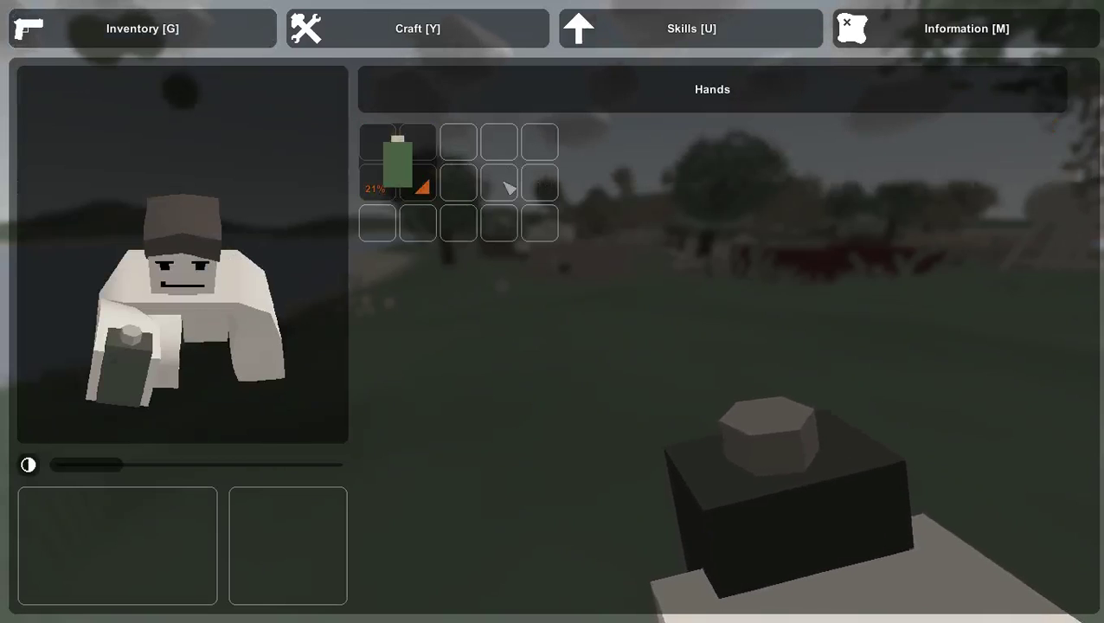
pyautogui.rightClick(421, 156)
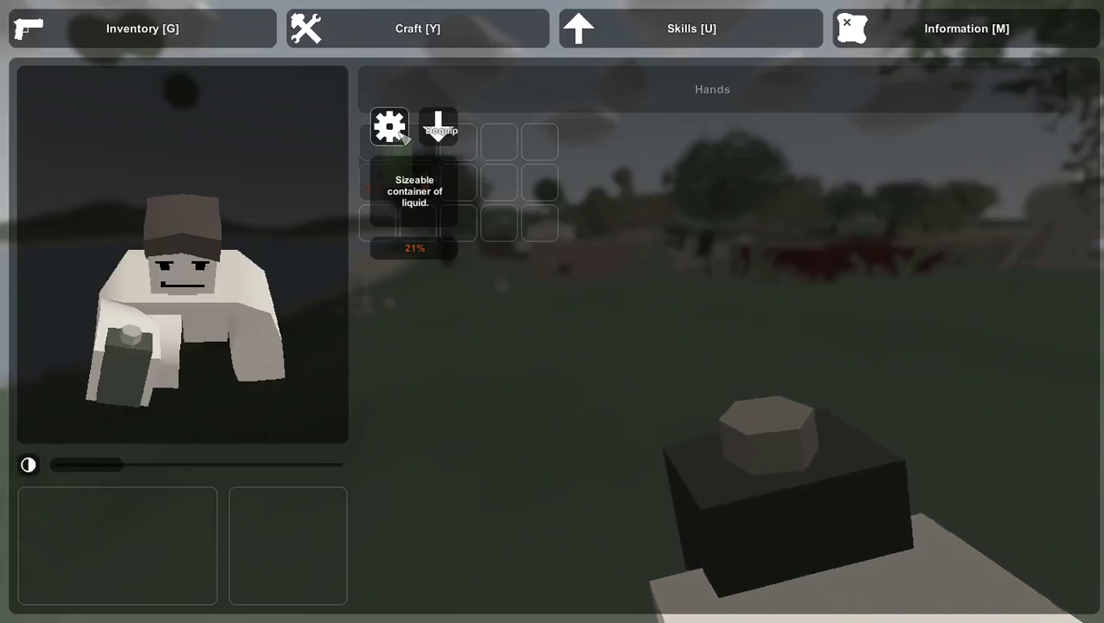
pyautogui.click(356, 133)
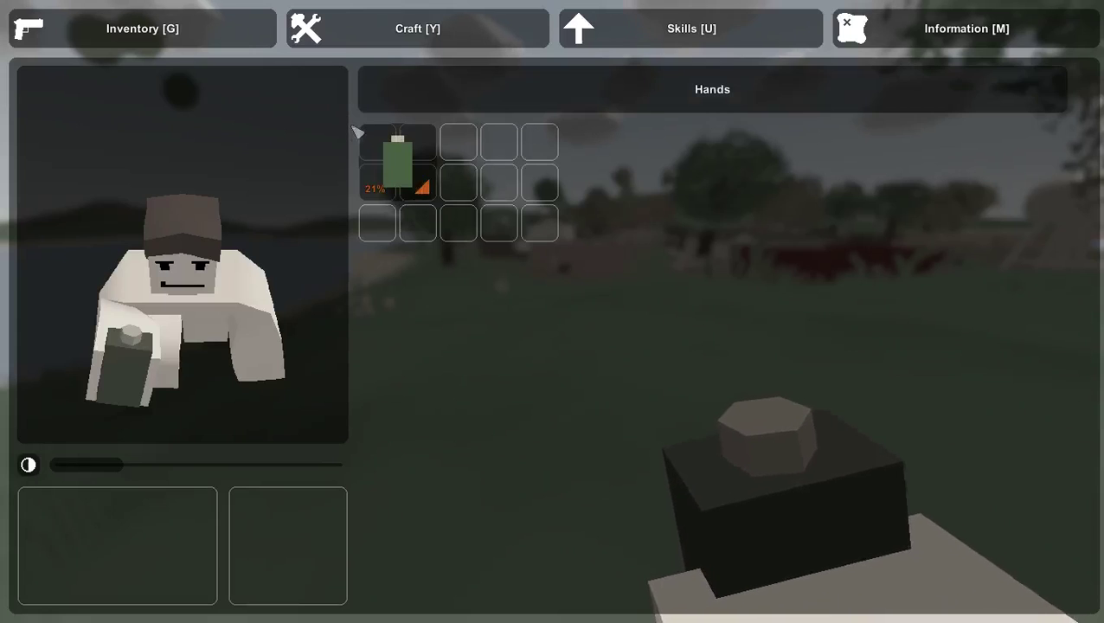
pyautogui.rightClick(376, 132)
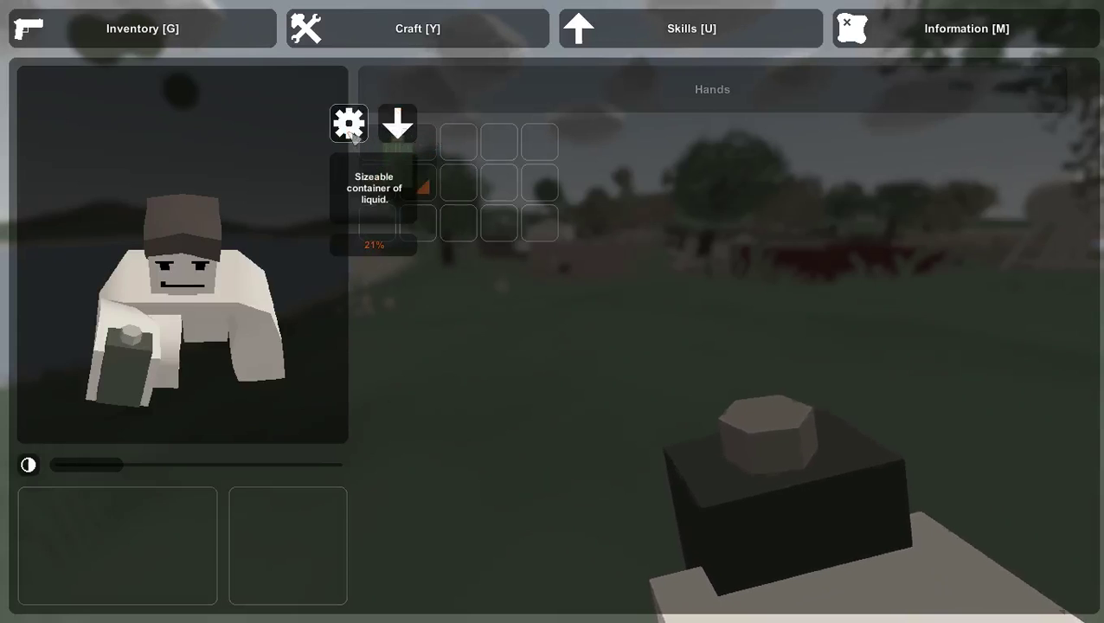
pyautogui.click(351, 128)
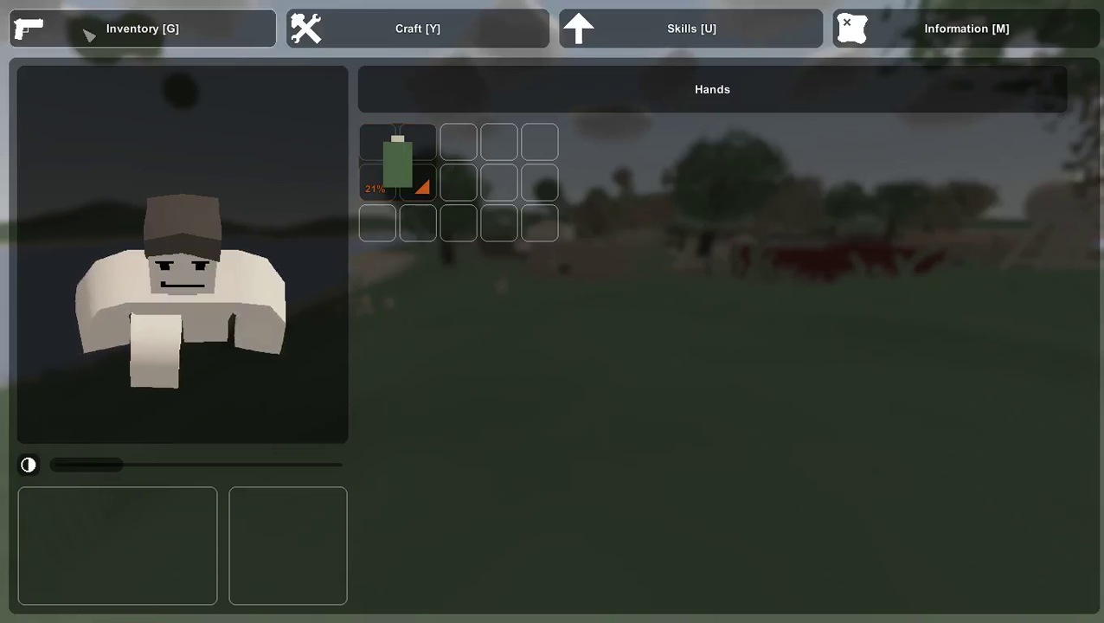
# - Close the inventory with G and sprint across the fields and road after the cow
pyautogui.press('g')
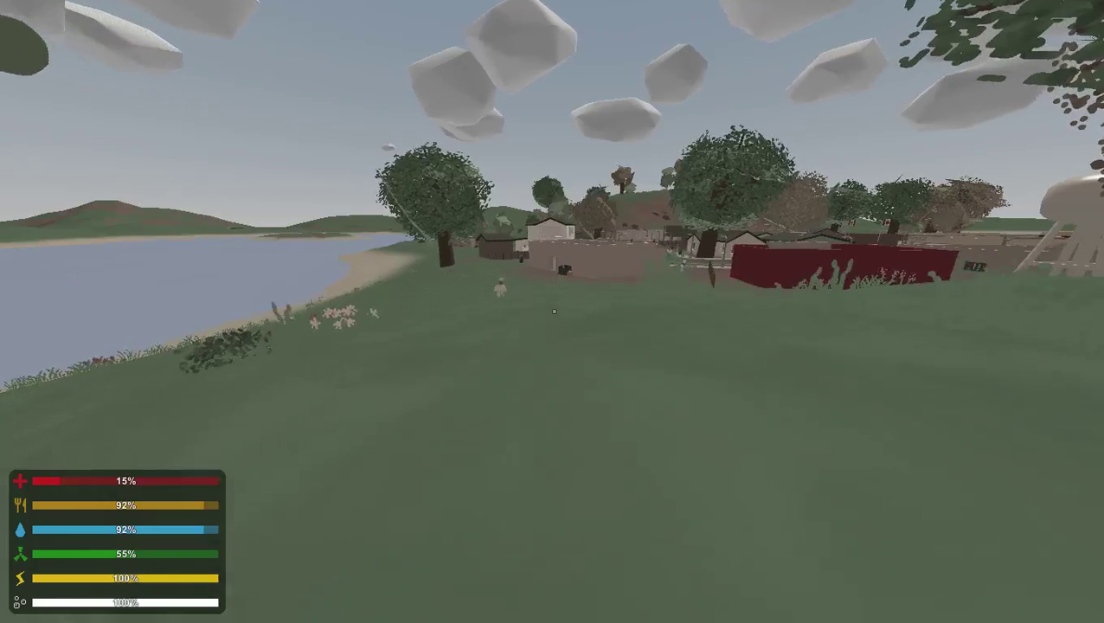
pyautogui.press('w')
pyautogui.press('w')
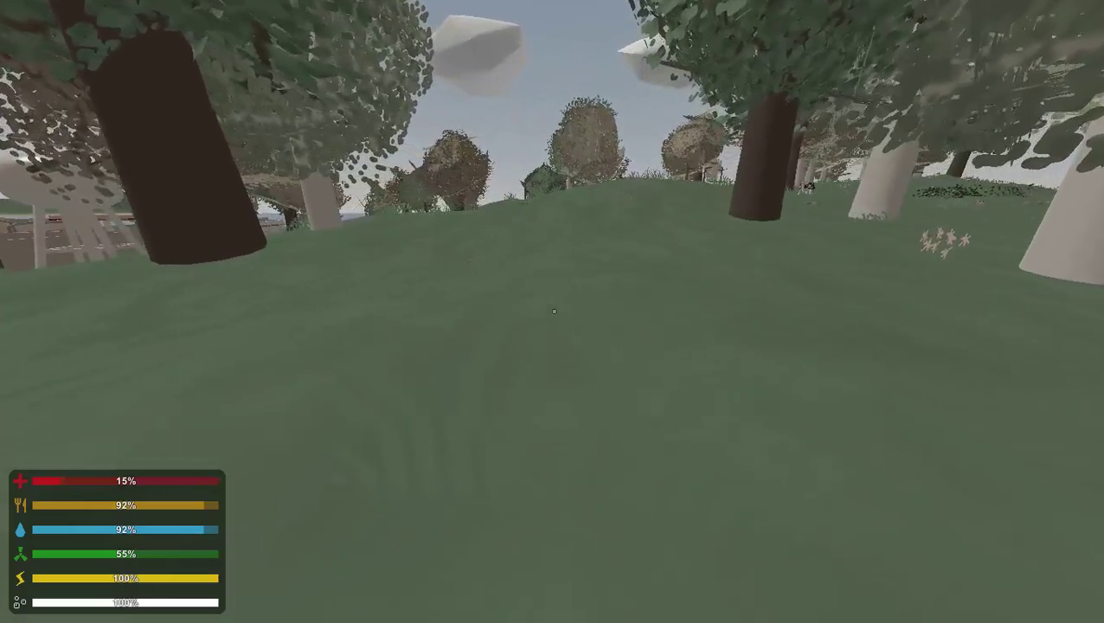
pyautogui.hotkey('shift', 'w')
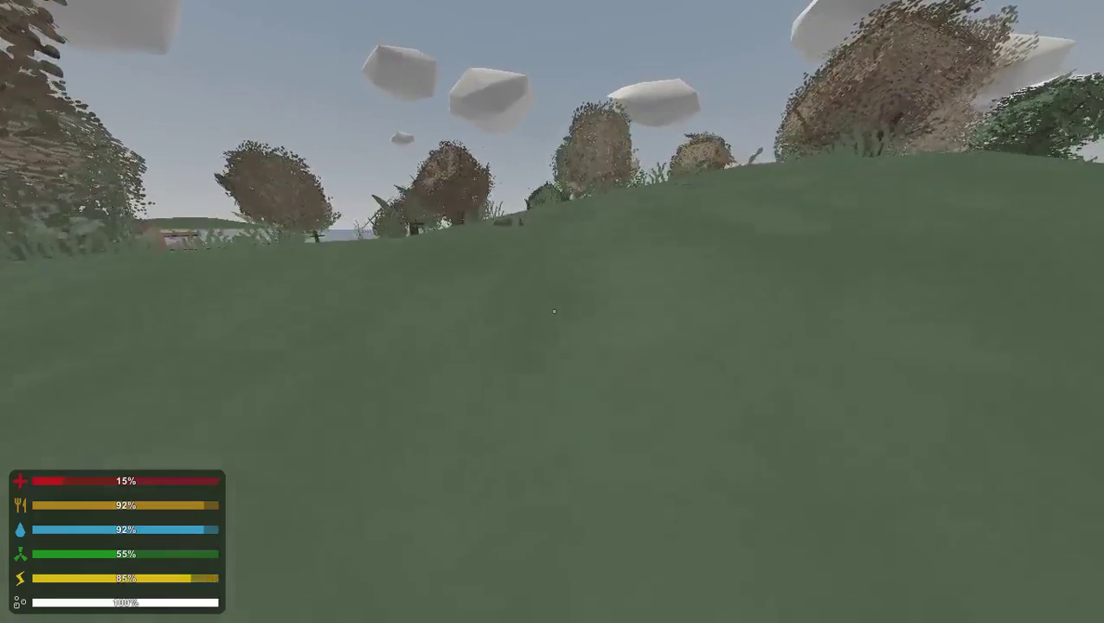
pyautogui.press('w')
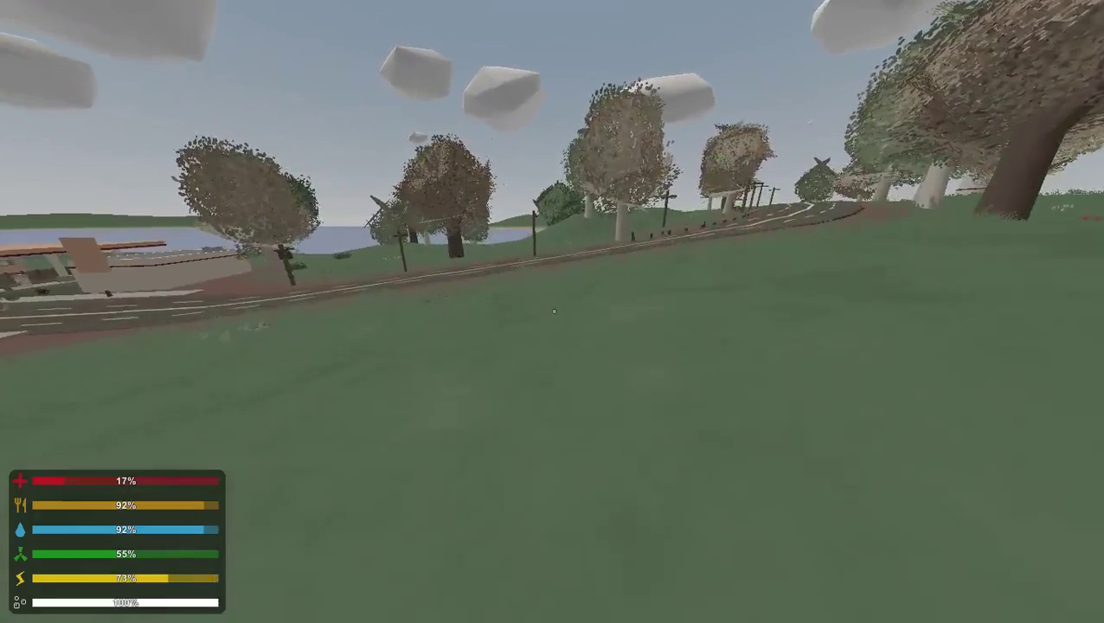
pyautogui.hotkey('shift', 'w')
pyautogui.hotkey('shift', 'w')
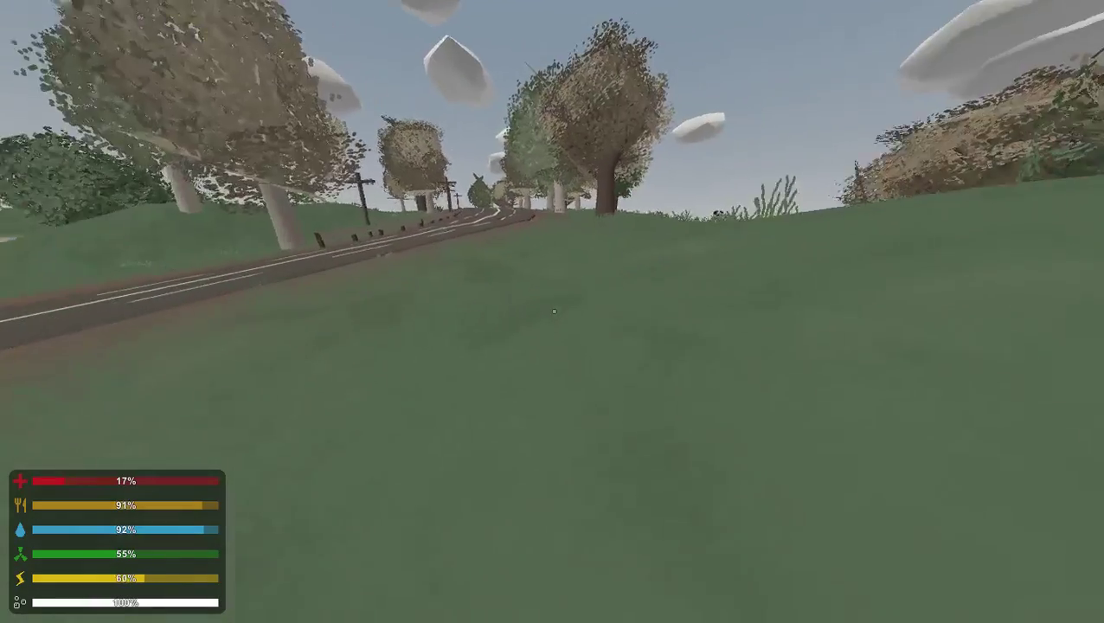
pyautogui.hotkey('shift', 'w')
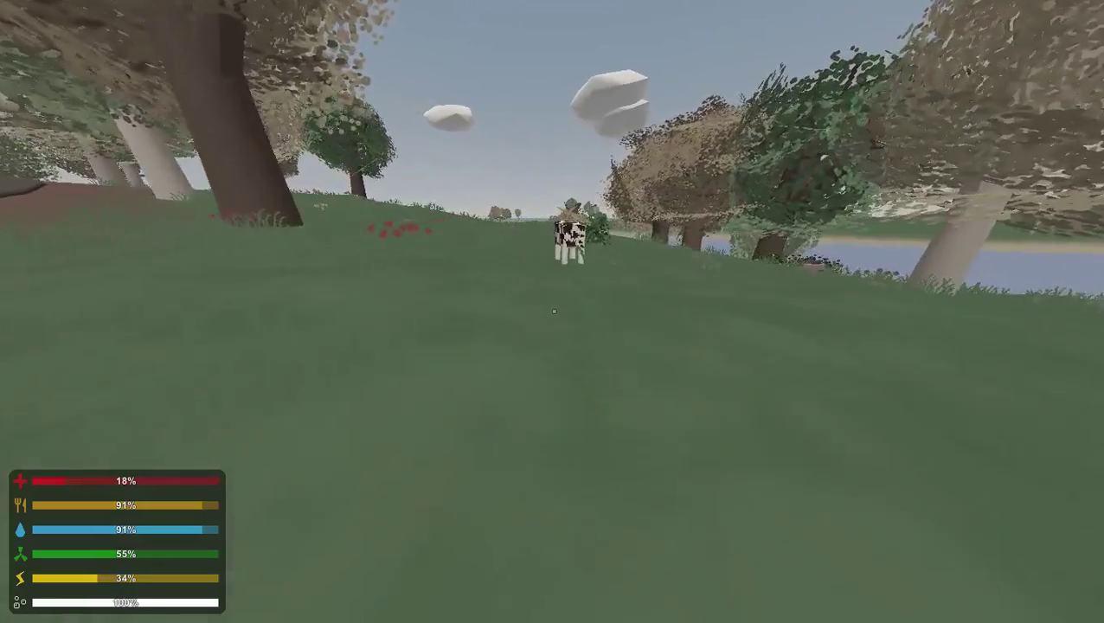
pyautogui.hotkey('shift', 'w')
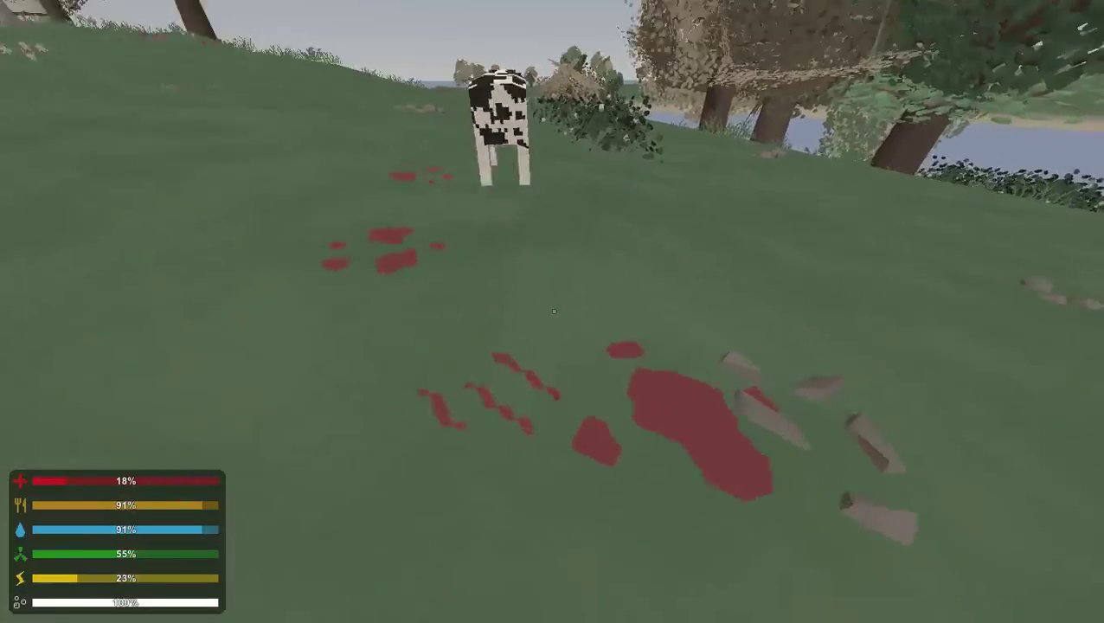
pyautogui.hotkey('shift', 'w')
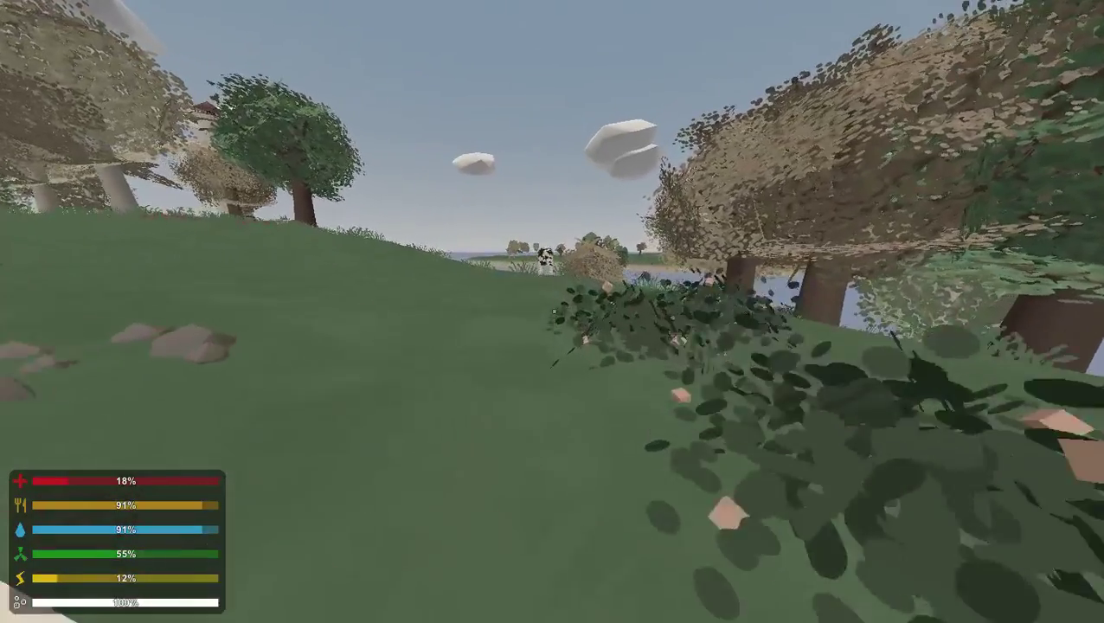
pyautogui.hotkey('shift', 'w')
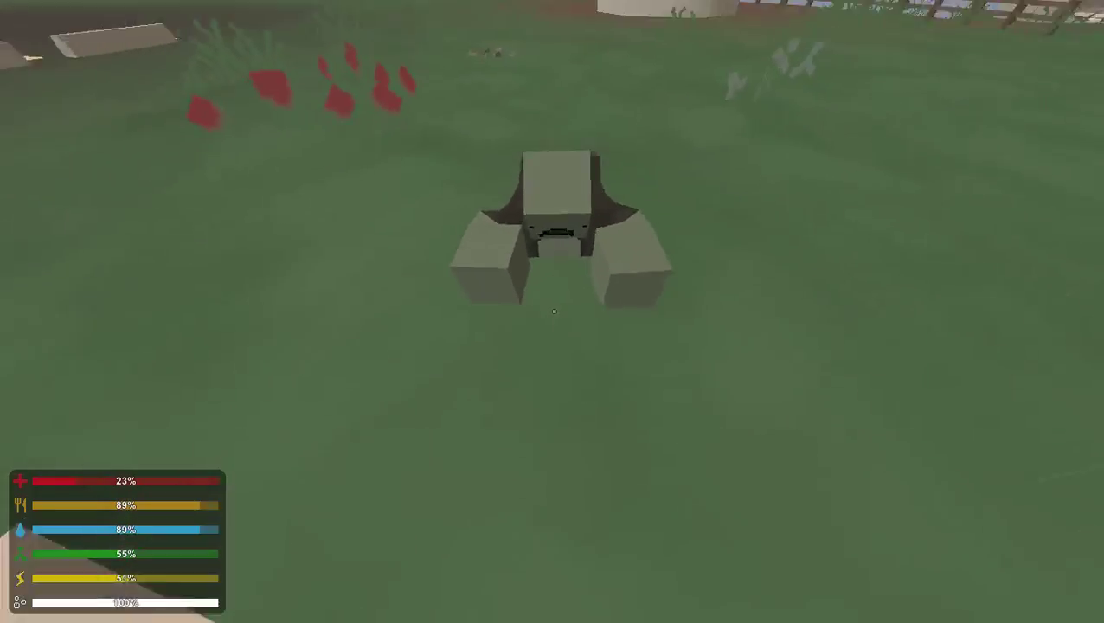
# - Punch the crawling zombie fourteen times until it dies, earning +4 experience
pyautogui.click(552, 311)
pyautogui.click(552, 311)
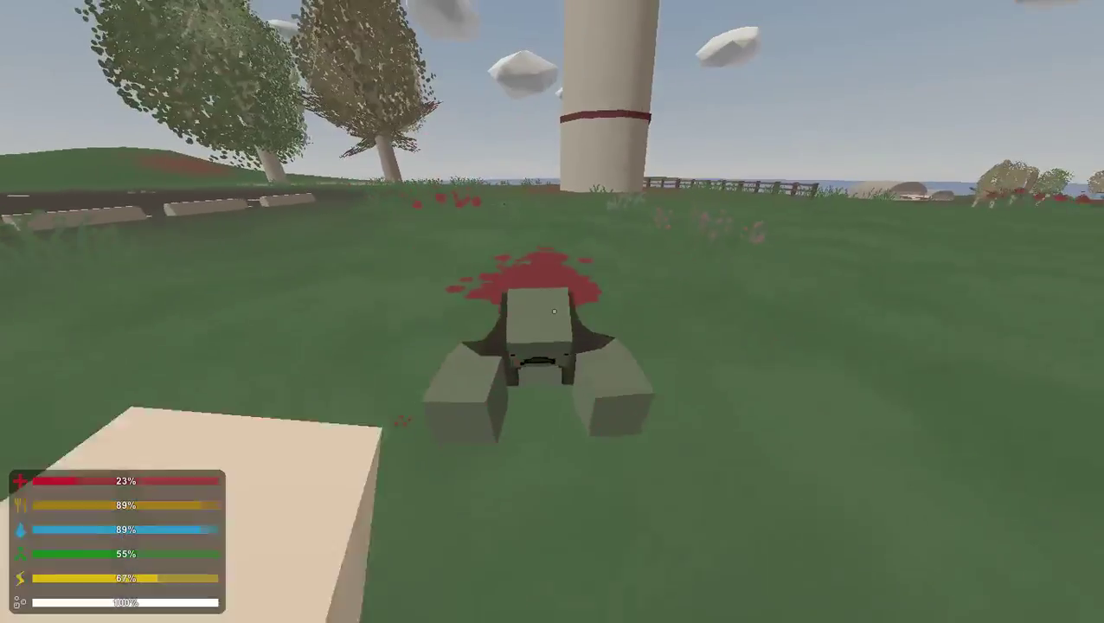
pyautogui.click(552, 312)
pyautogui.click(552, 312)
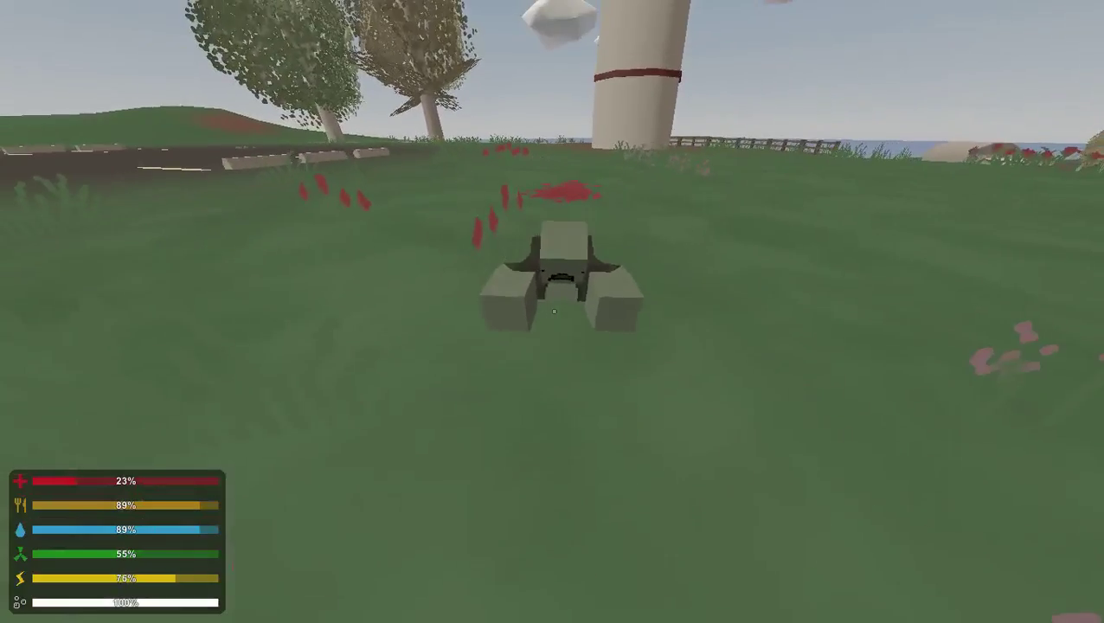
pyautogui.click(552, 312)
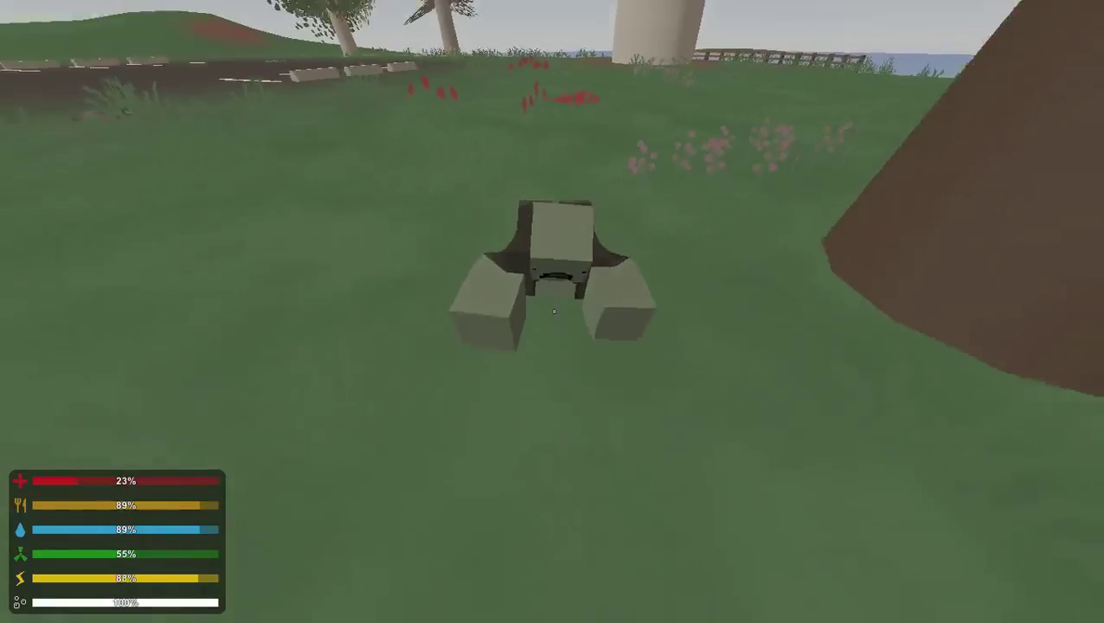
pyautogui.click(553, 311)
pyautogui.click(552, 312)
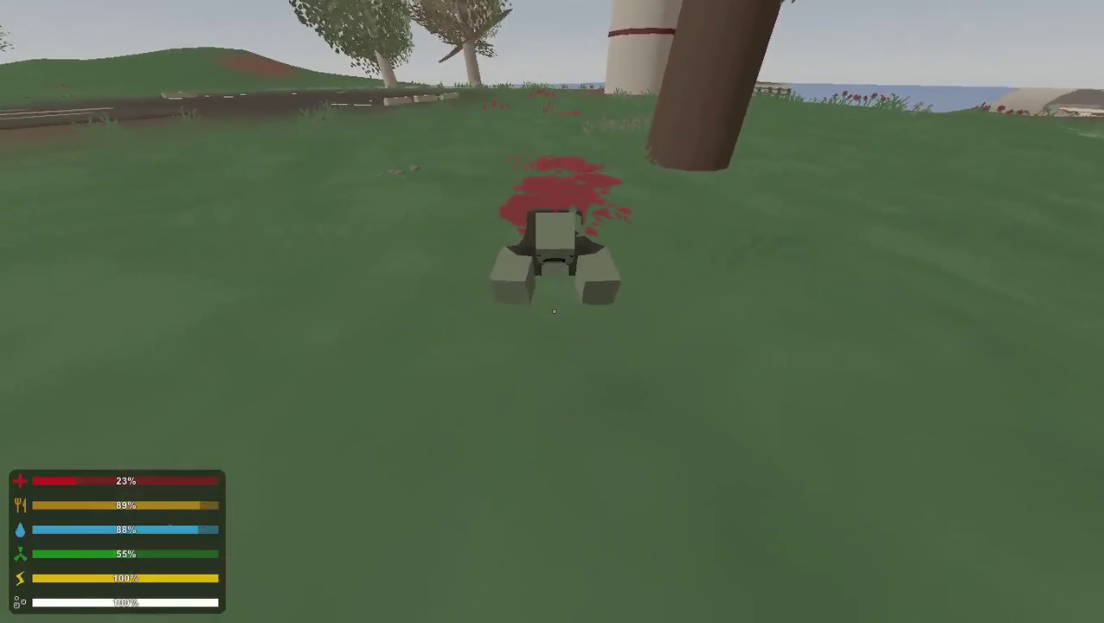
pyautogui.click(552, 311)
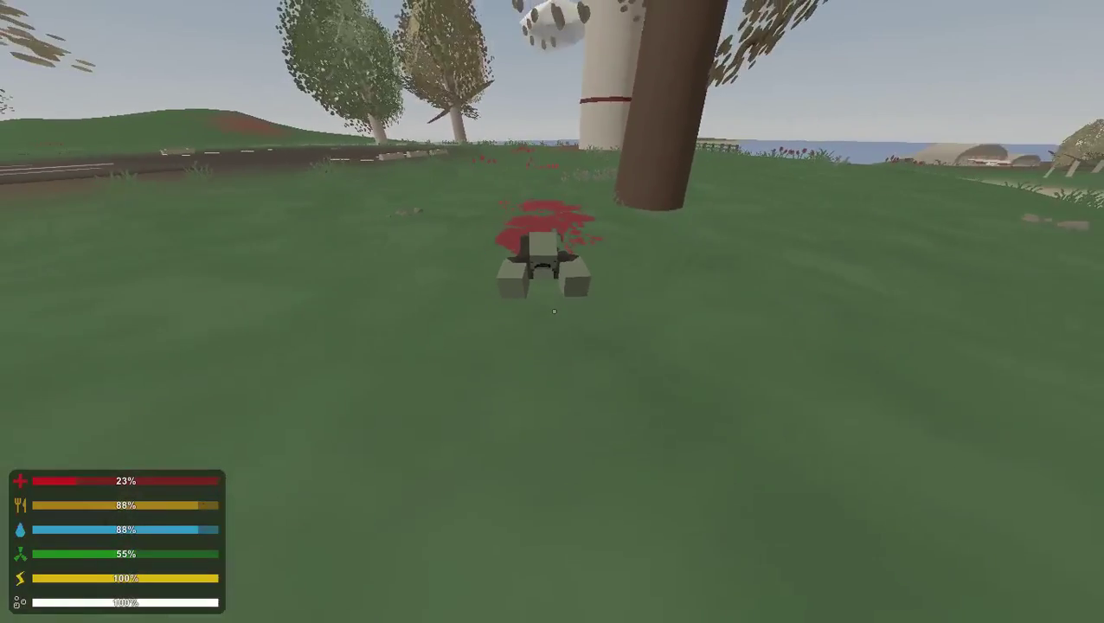
pyautogui.click(552, 312)
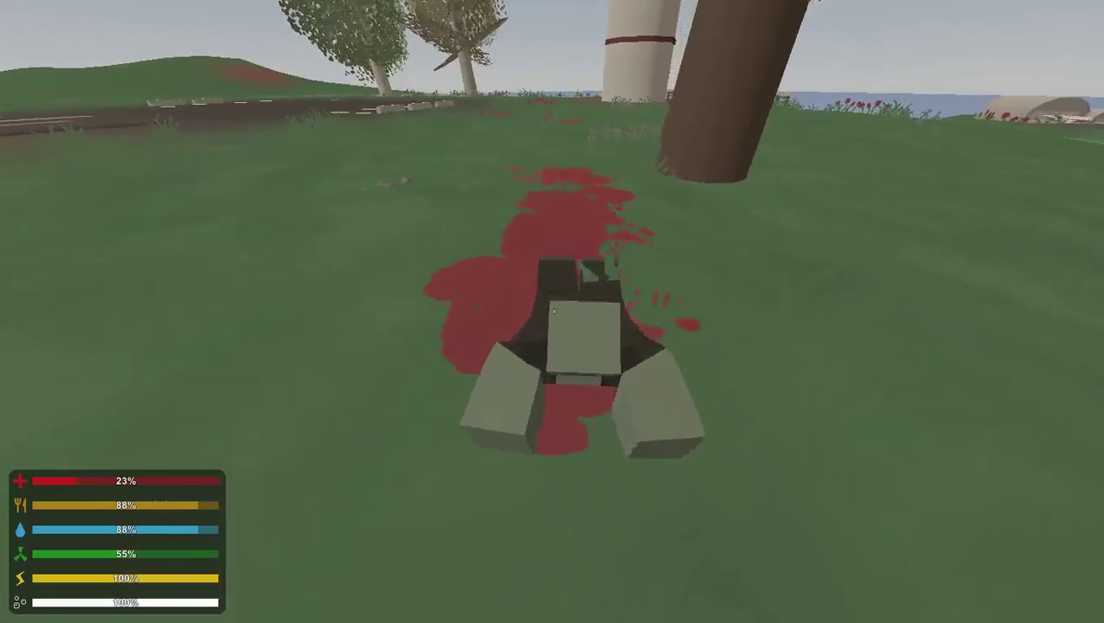
pyautogui.click(552, 311)
pyautogui.click(552, 312)
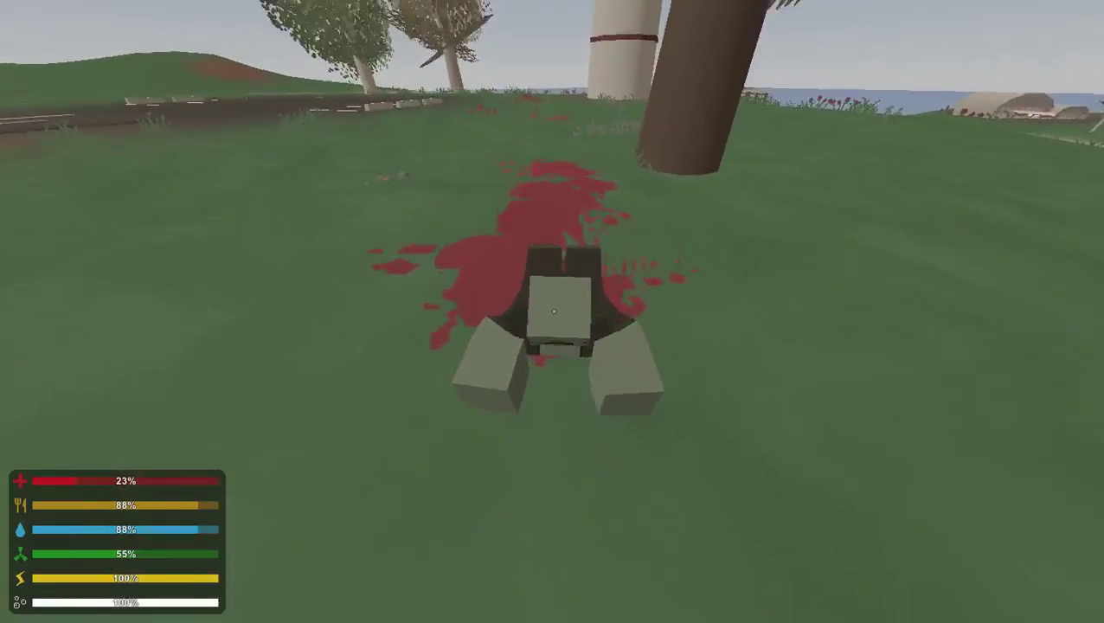
pyautogui.click(552, 311)
pyautogui.click(552, 312)
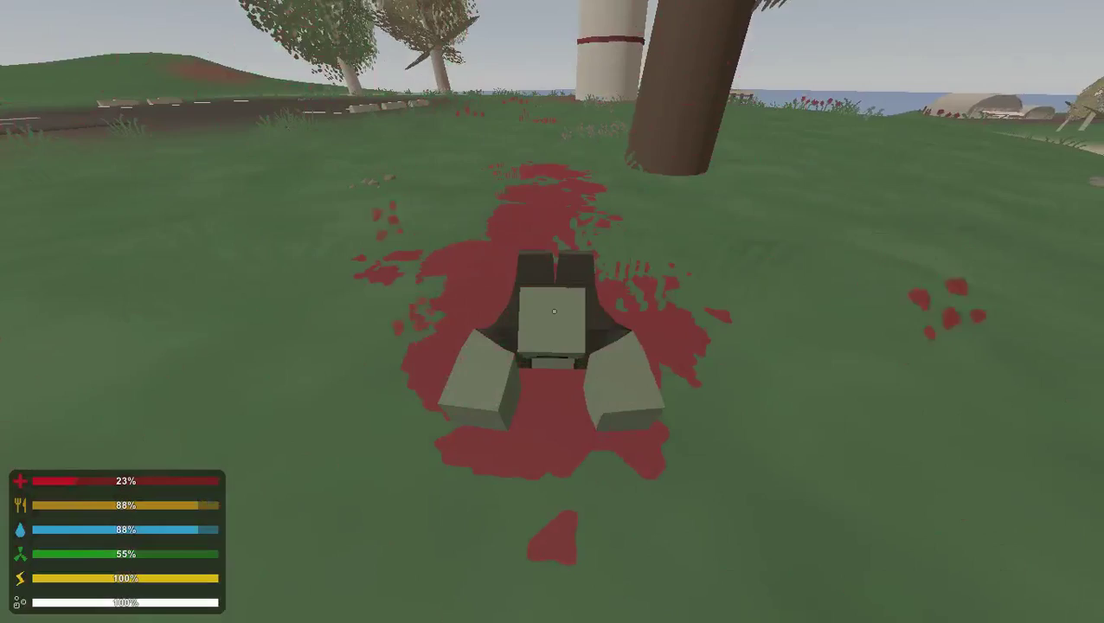
pyautogui.click(552, 311)
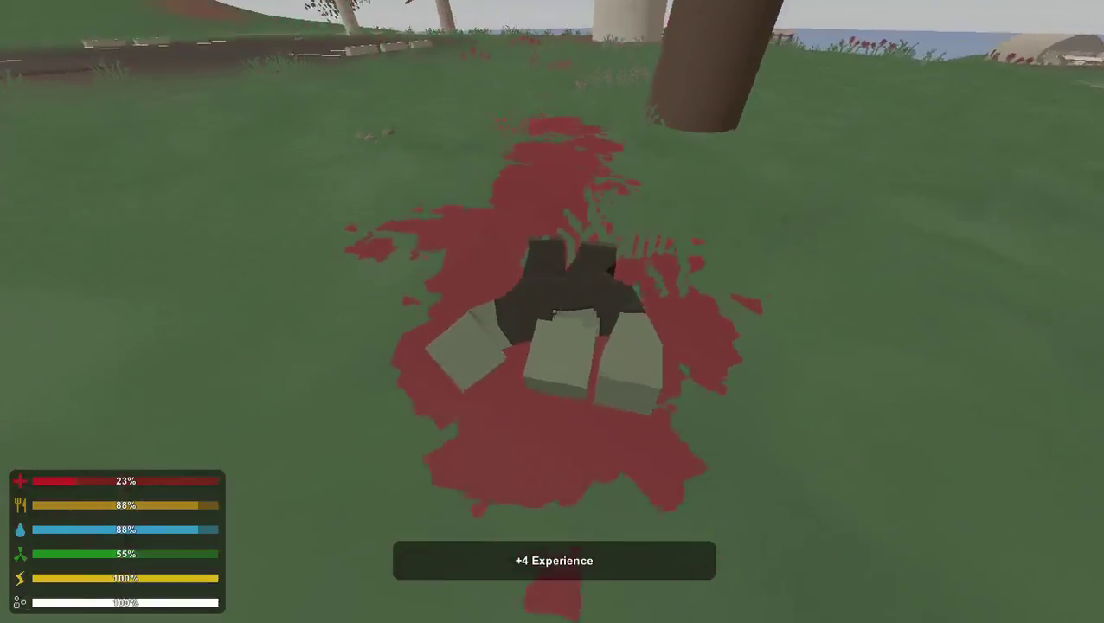
# - Sprint from the zombie corpse to the lighthouse, along the fence, into the bed-and-ladder room
pyautogui.hotkey('shift', 'w')
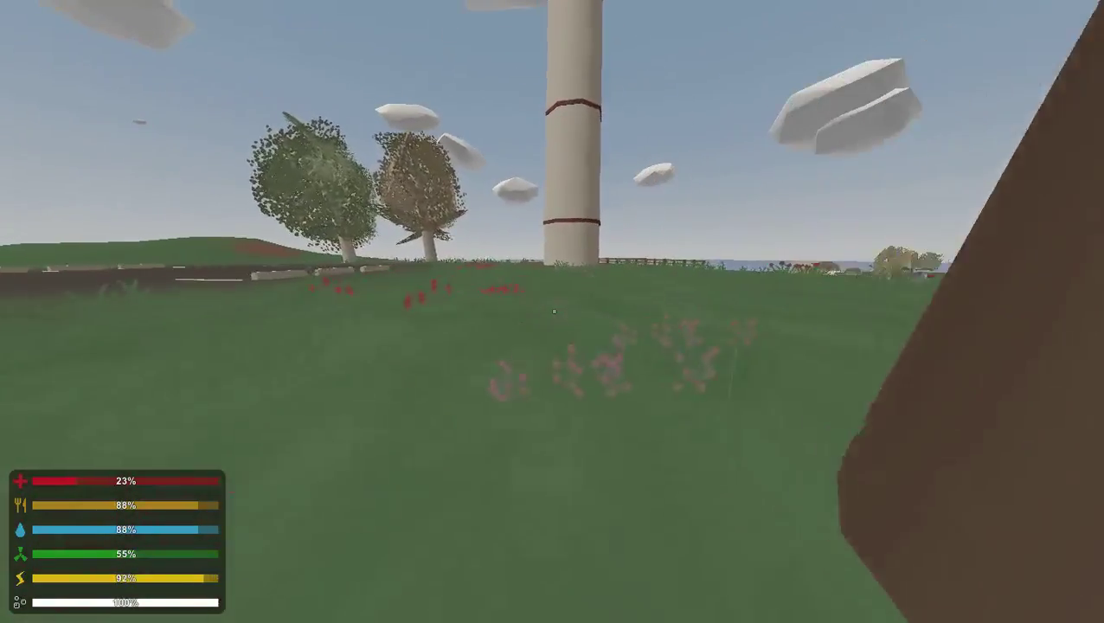
pyautogui.hotkey('shift', 'w')
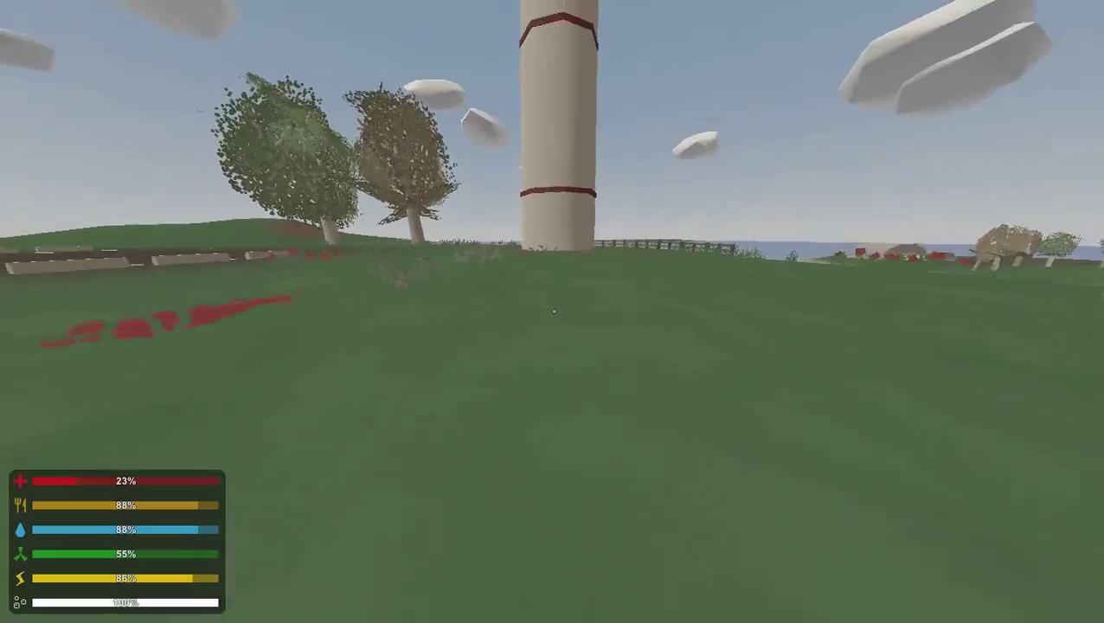
pyautogui.hotkey('shift', 'w')
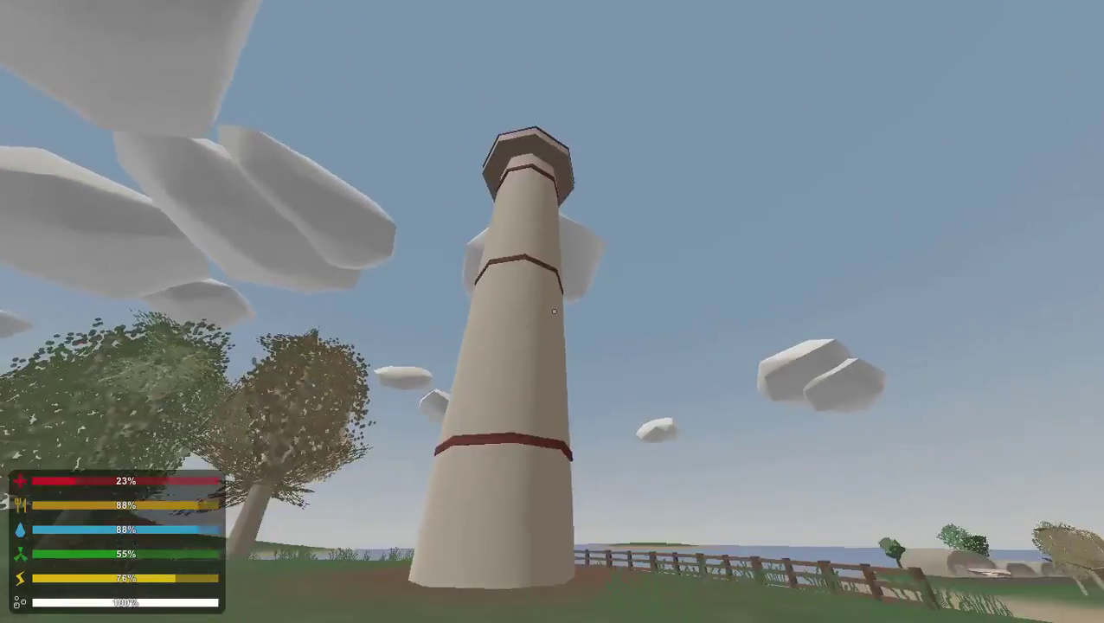
pyautogui.hotkey('shift', 'w')
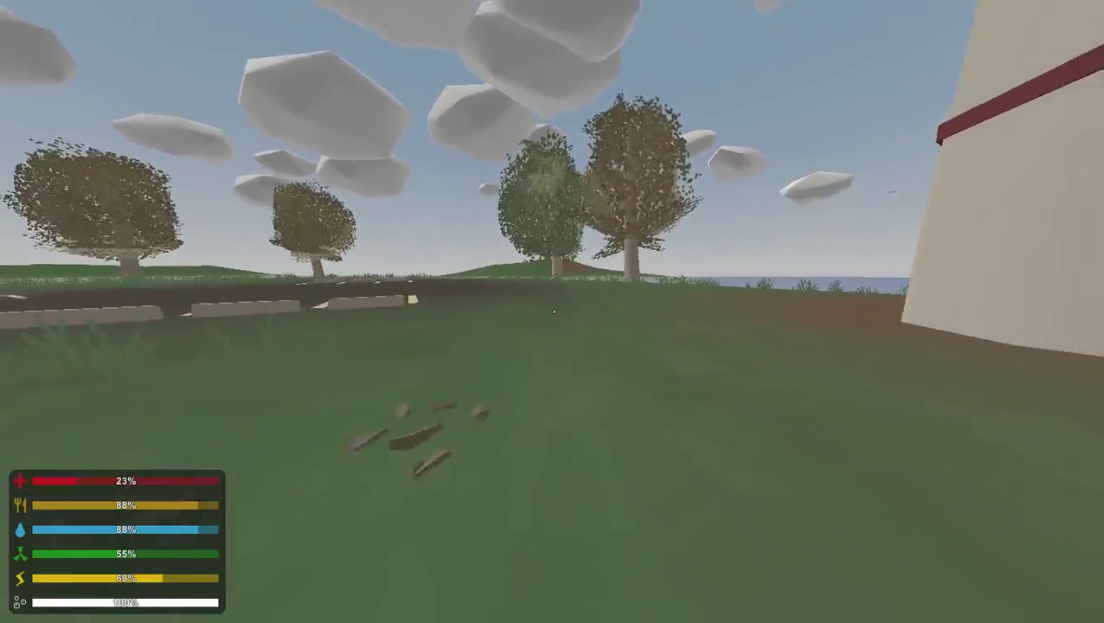
pyautogui.hotkey('shift', 'w')
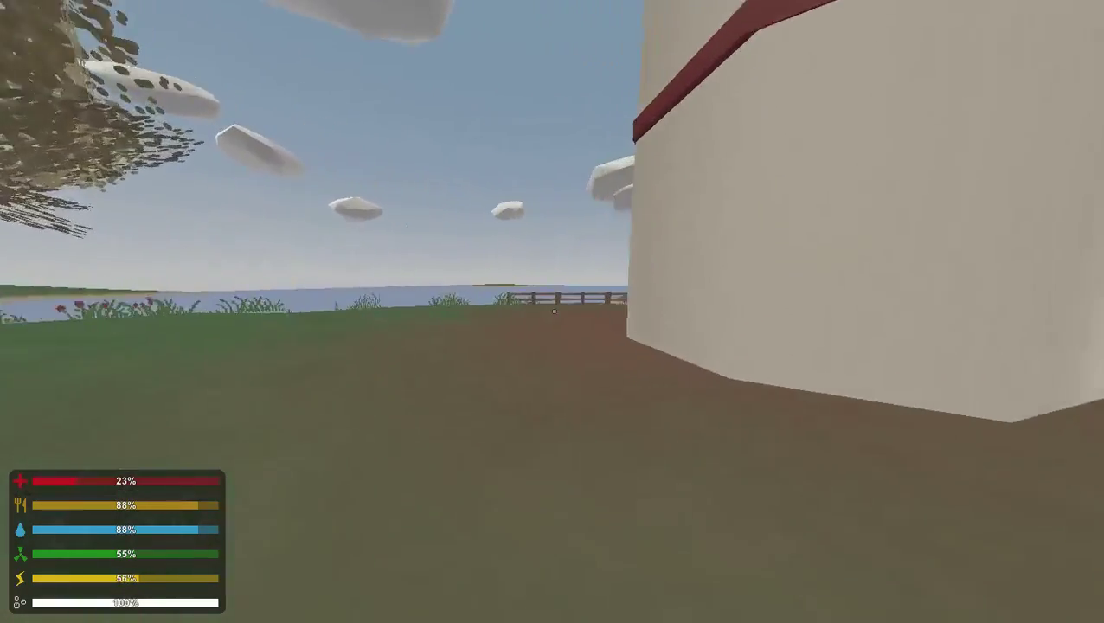
pyautogui.hotkey('shift', 'w')
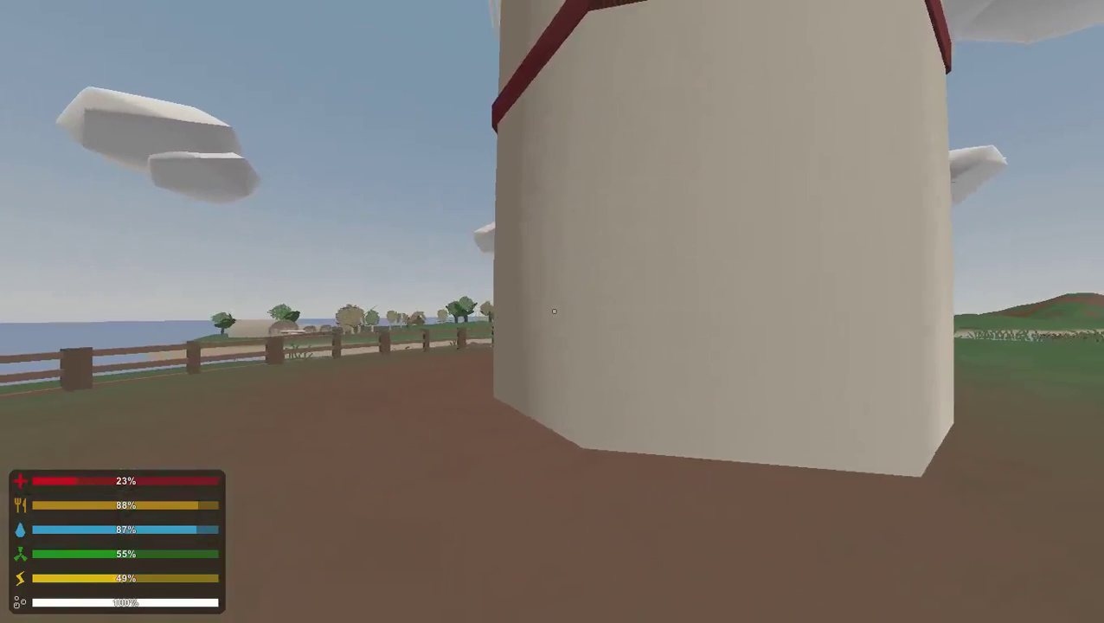
pyautogui.hotkey('shift', 'w')
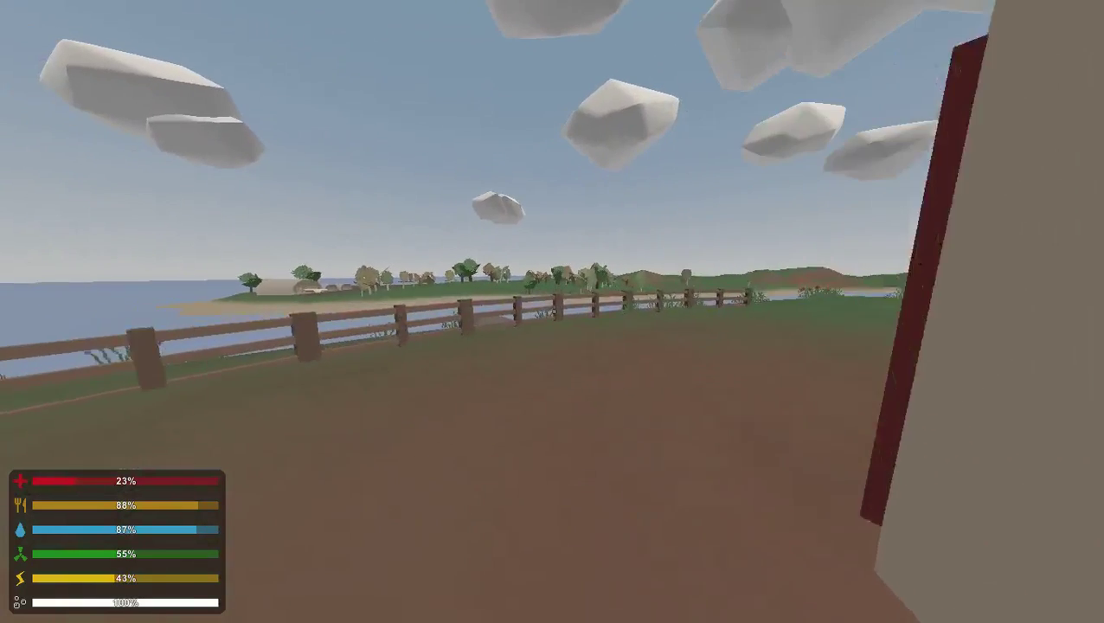
pyautogui.press('w')
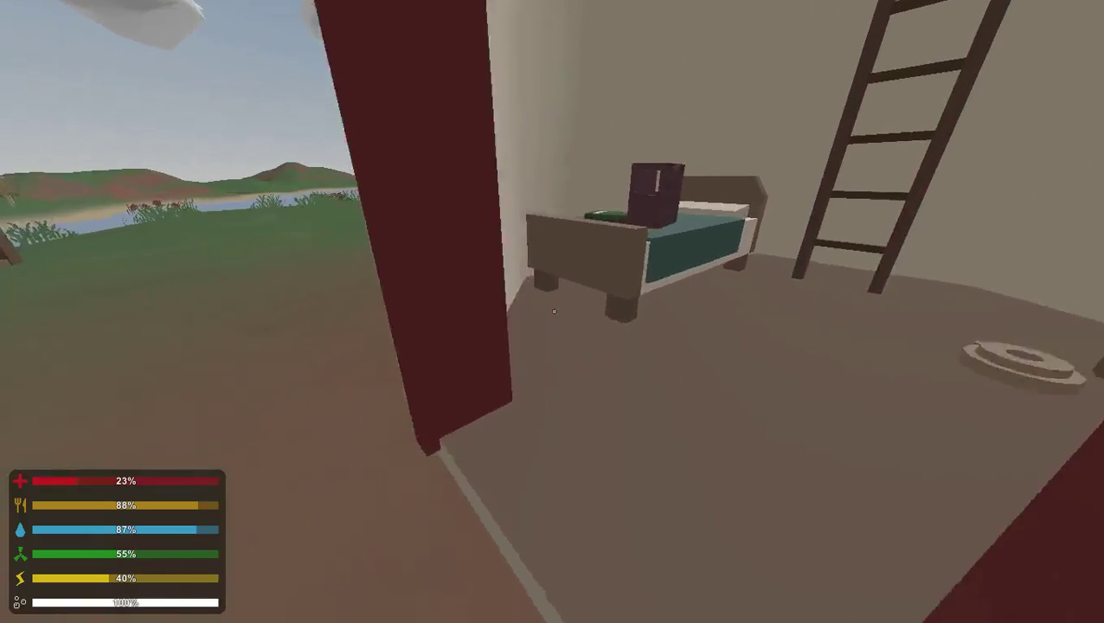
# - Walk over to the bed and pick up the purple sweatervest
pyautogui.press('w')
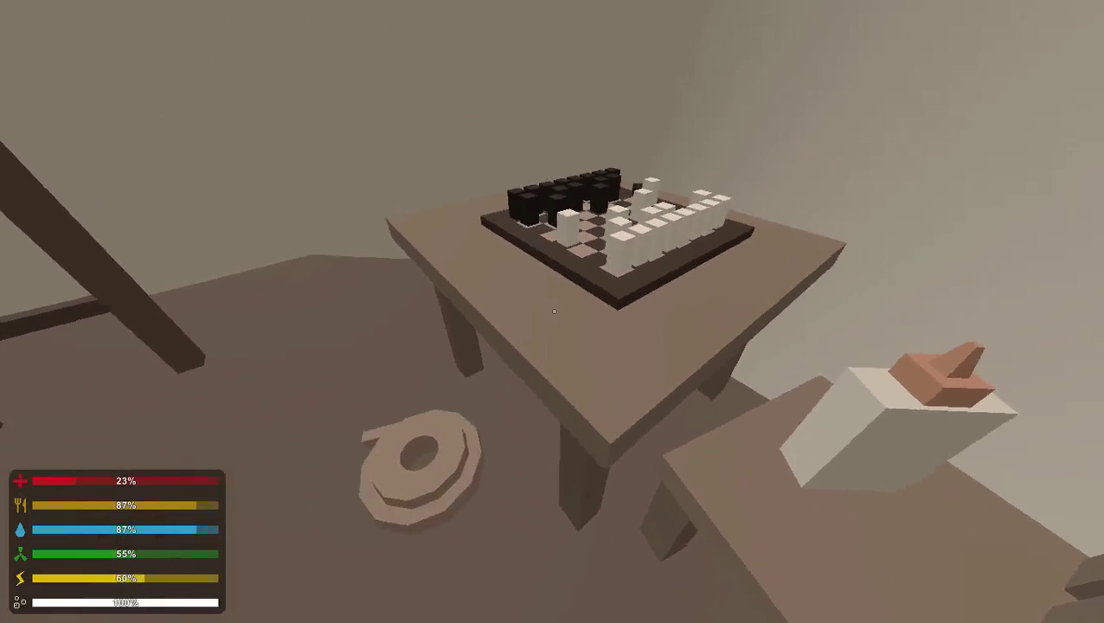
pyautogui.press('w')
pyautogui.press('w')
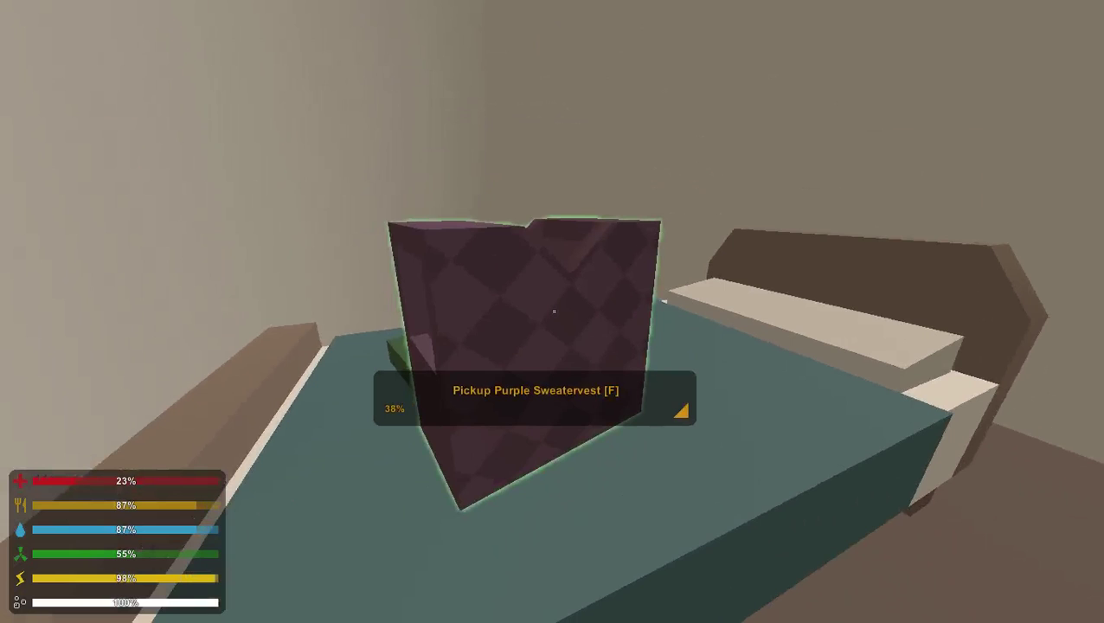
pyautogui.press('f')
pyautogui.press('w')
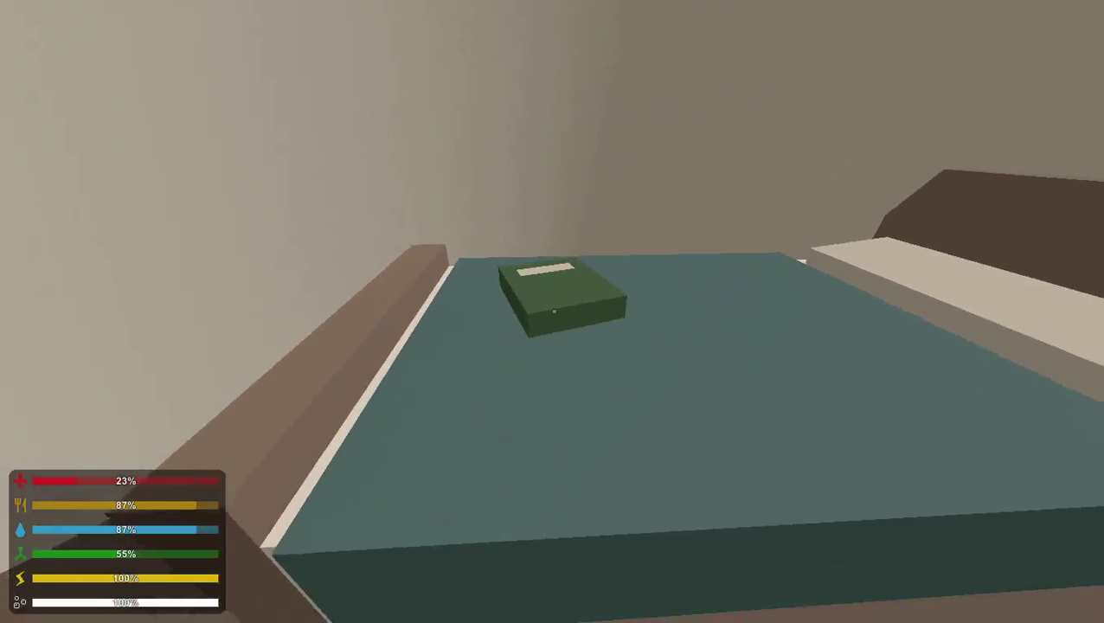
# - Jump onto the bed, head back to the floor, and pick up the rope
pyautogui.press('space')
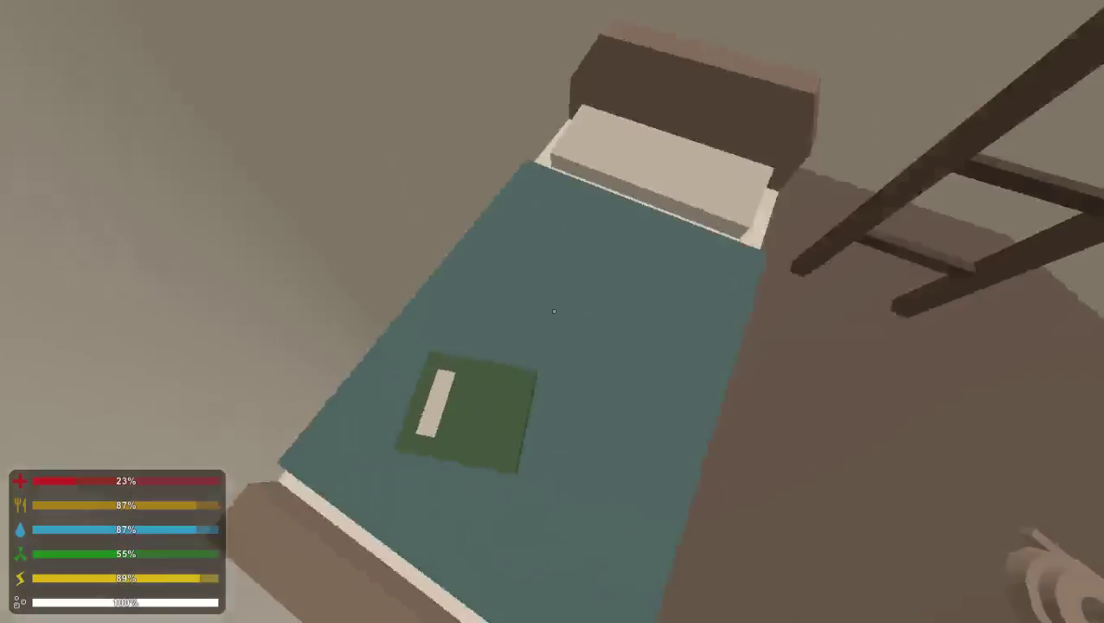
pyautogui.press('w')
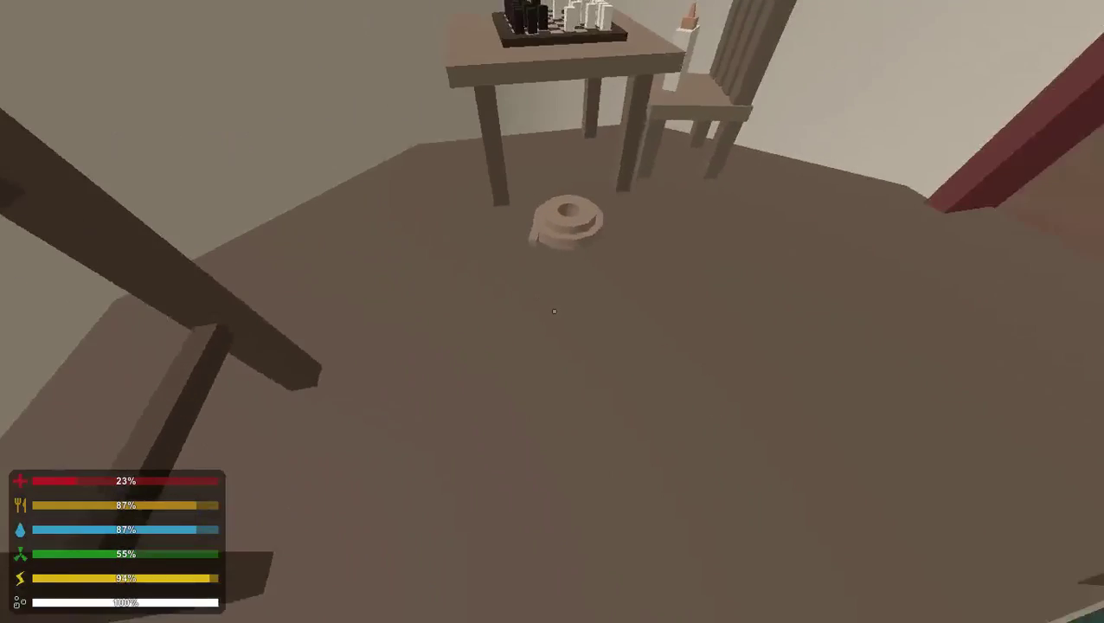
pyautogui.press('f')
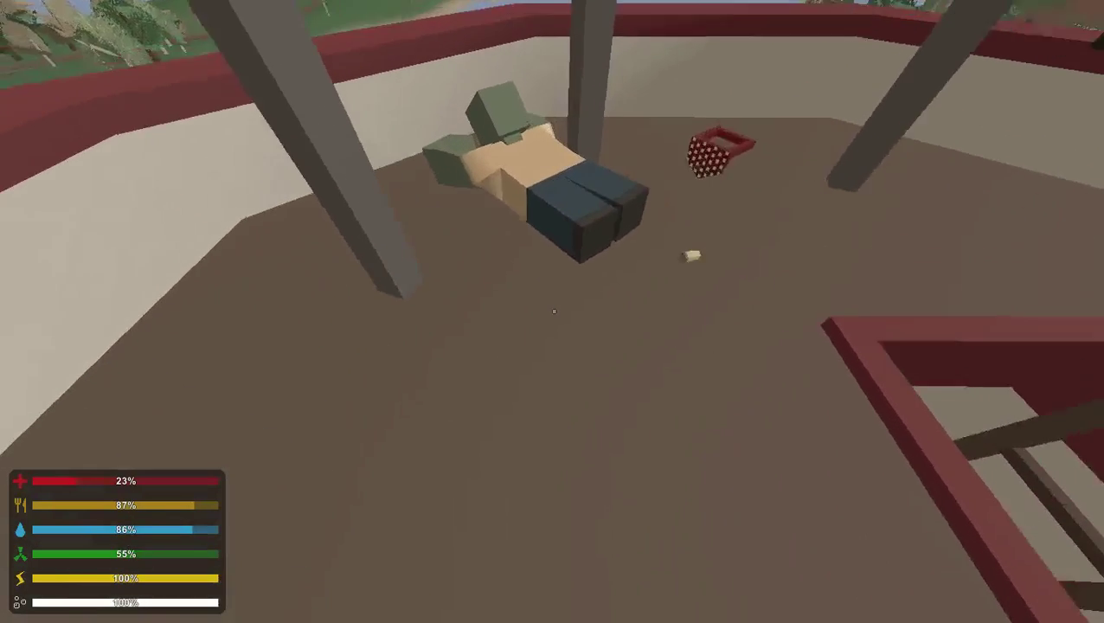
# - Strike the downed zombie, grab the Ace Clip, and start hitting the wooden crate
pyautogui.click(552, 310)
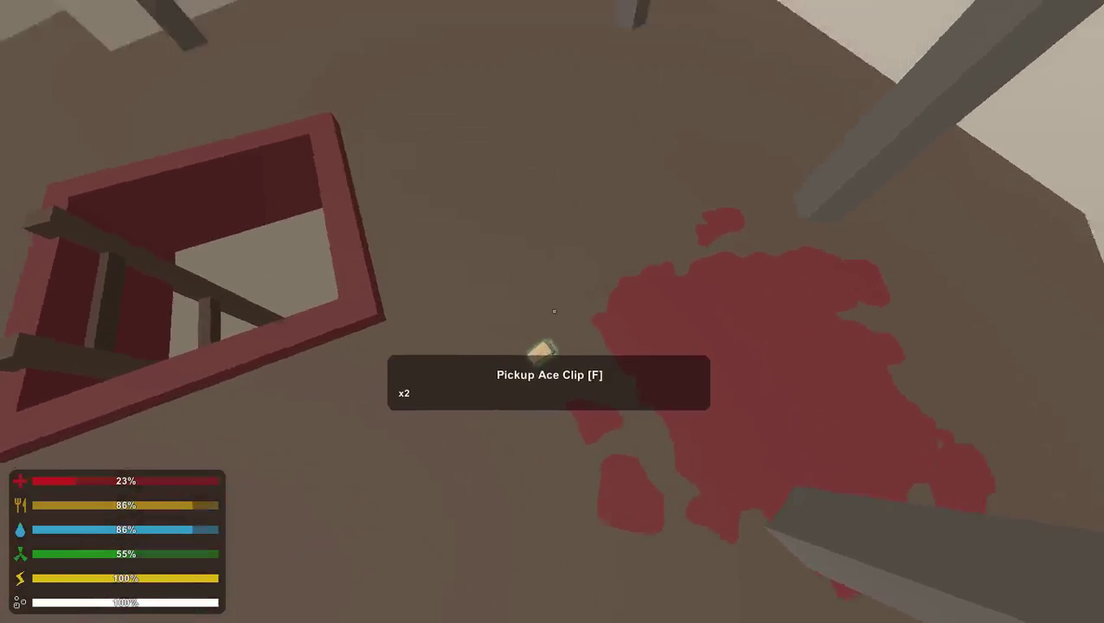
pyautogui.press('f')
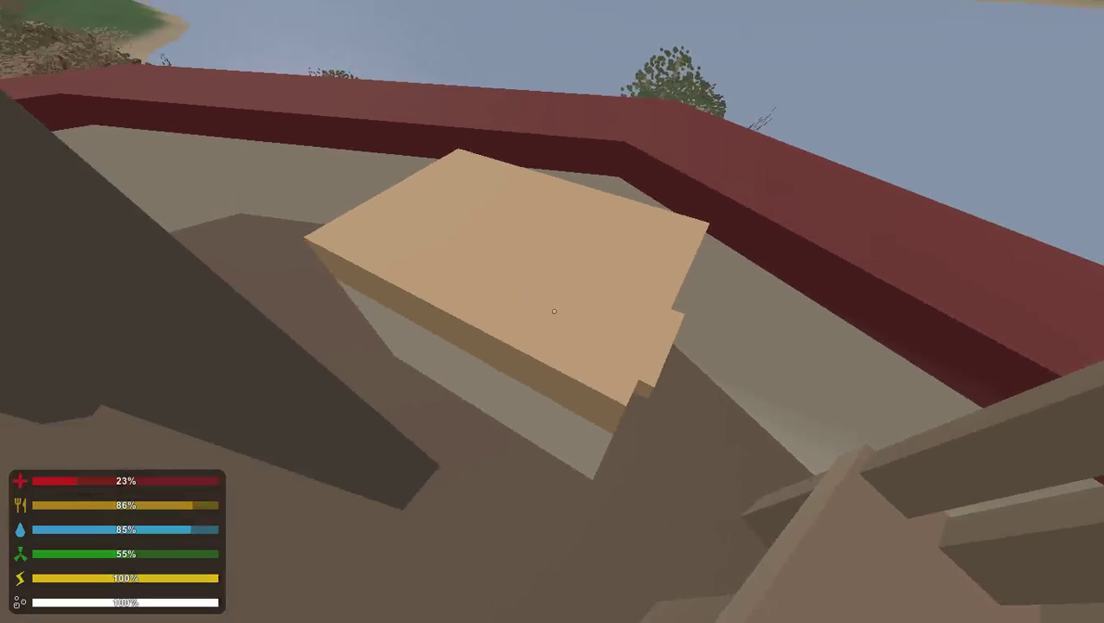
pyautogui.click(554, 311)
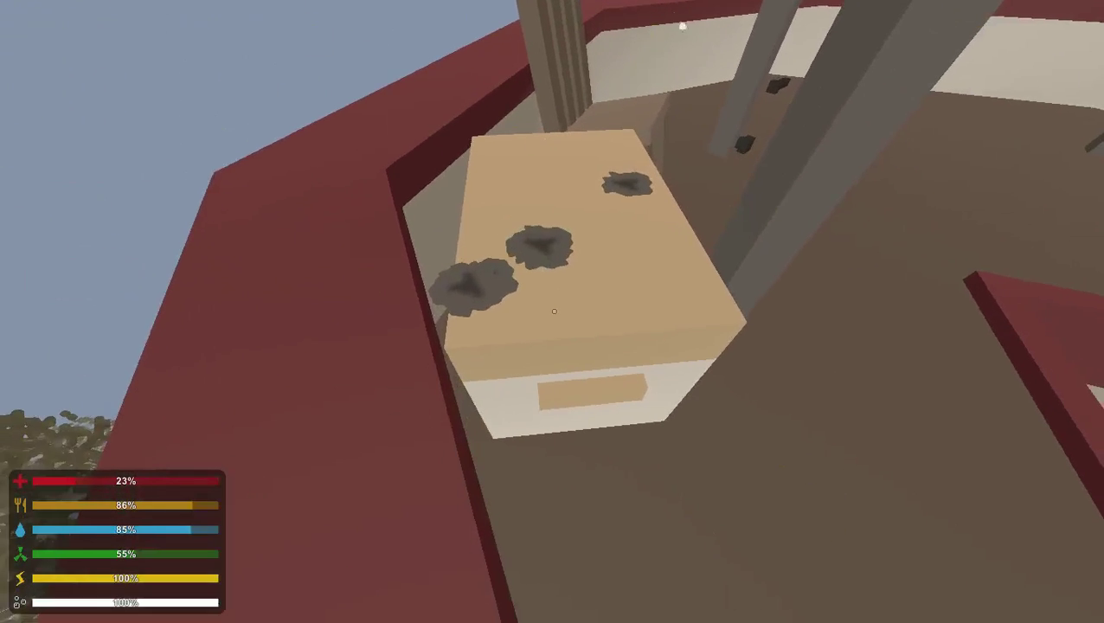
# - Give the crate one more hit, then walk into the floor hatch to drop down
pyautogui.click(554, 312)
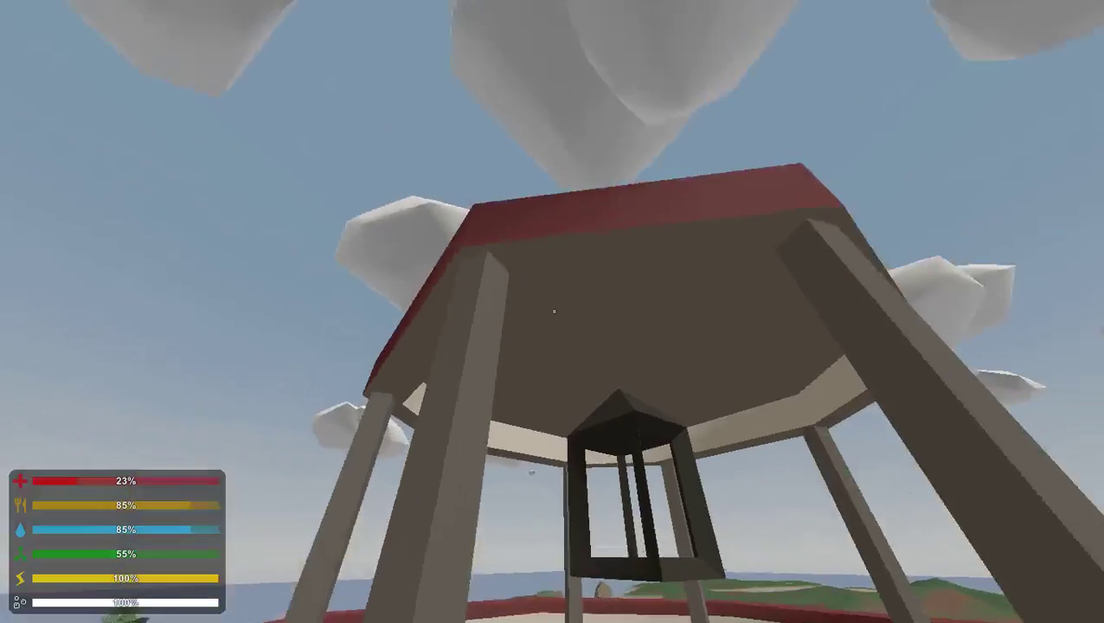
pyautogui.press('w')
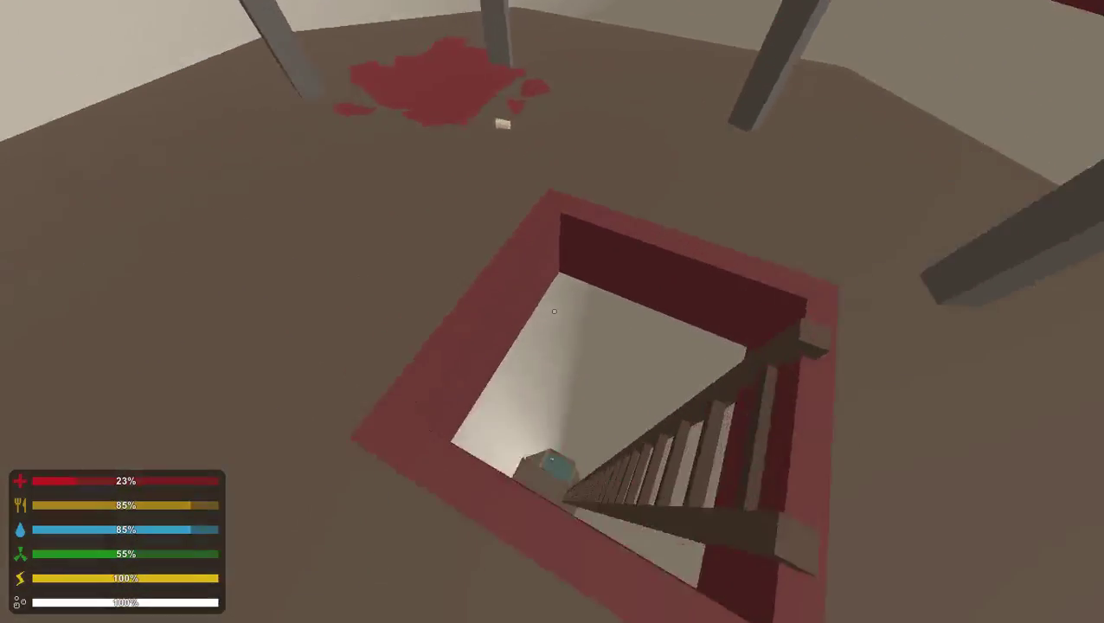